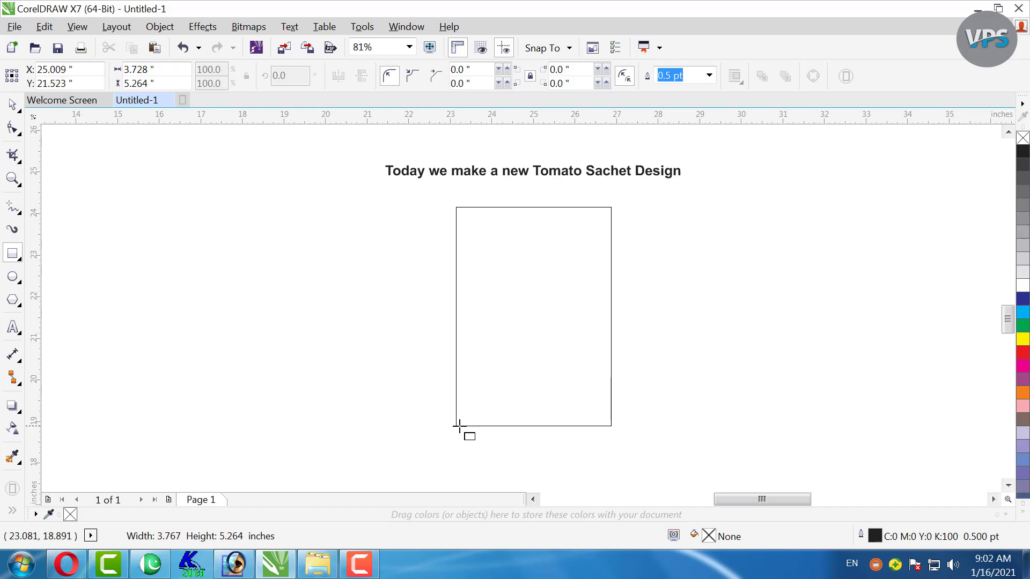
Finish a rectangle about 3.91 by 5.17 inches below the heading and duplicate the heading text toward its left side.
key("space")
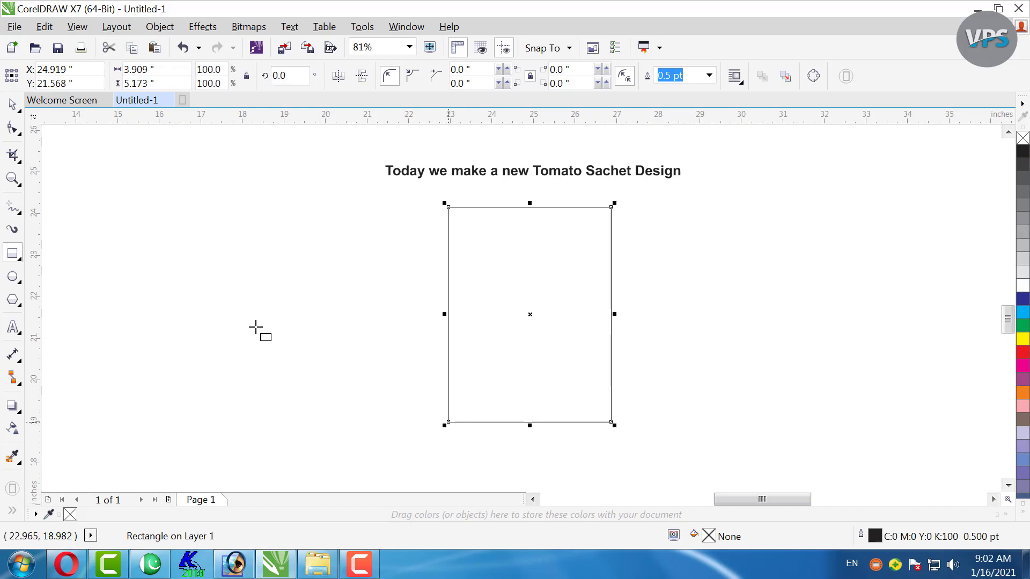
scroll(527, 286, "down", 2)
key("F4")
left_click(297, 287)
left_click_drag(397, 142, 269, 242)
right_click(269, 243)
double_click(269, 241)
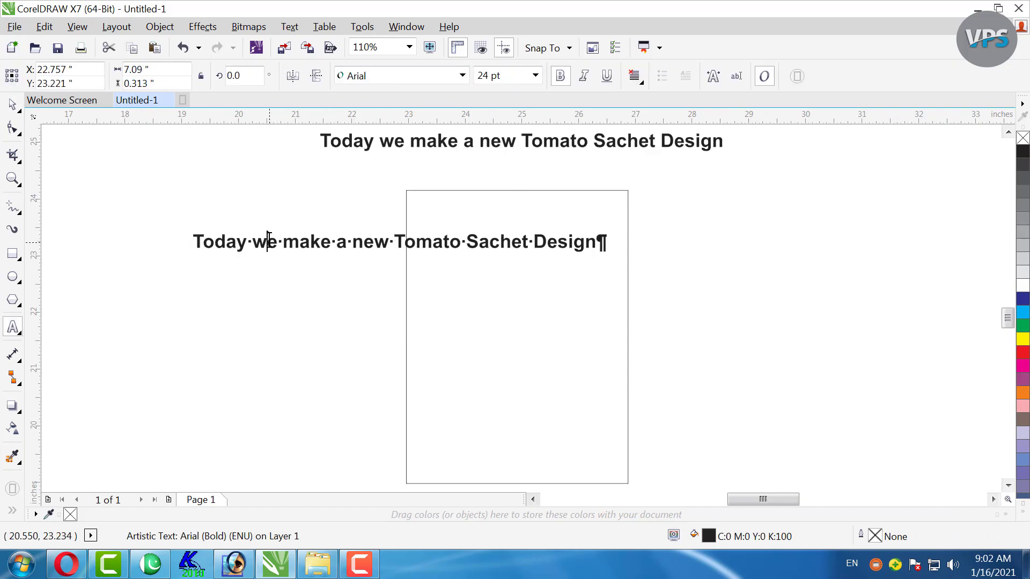
Replace the duplicated heading's text with "Del Monte" and "Quality" on two lines.
key("ctrl+a")
type("D")
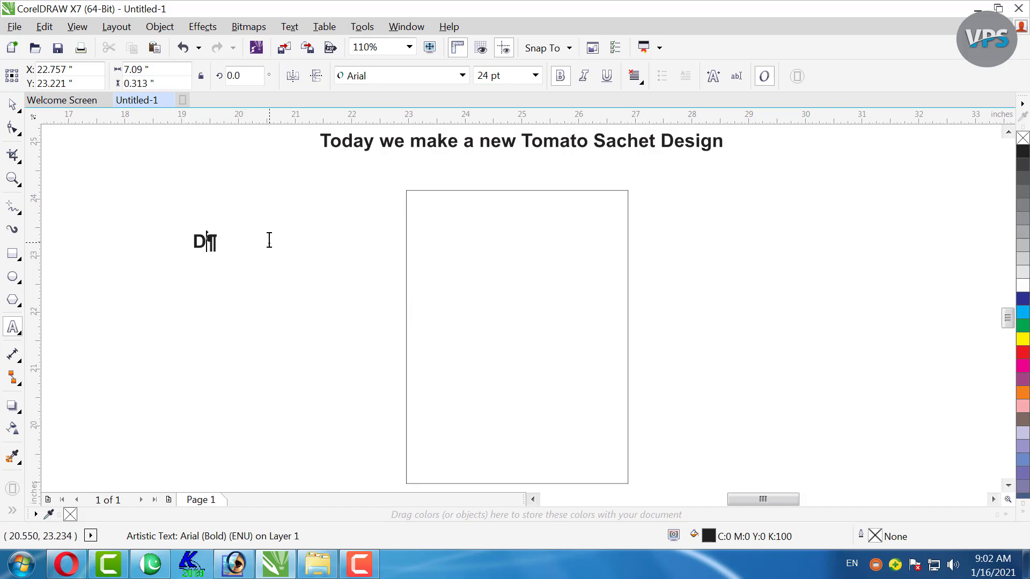
type("el Monte")
key("Return")
type("Qul")
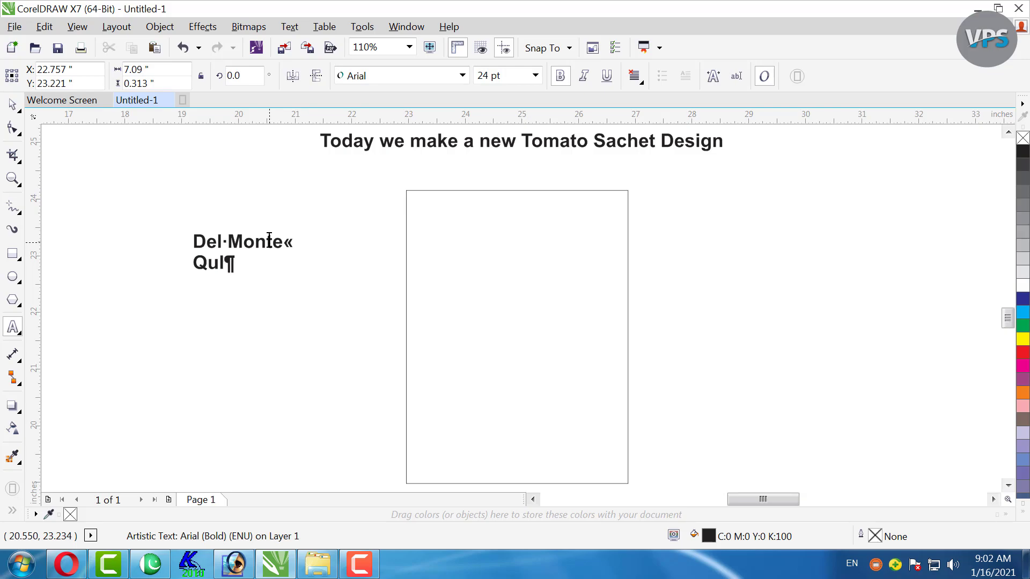
type("tality")
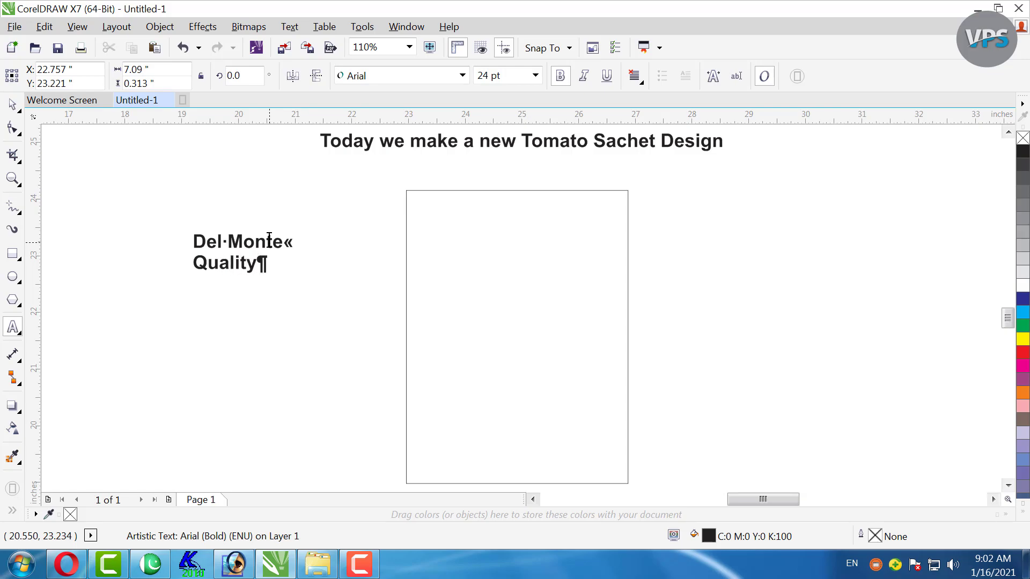
left_click(12, 104)
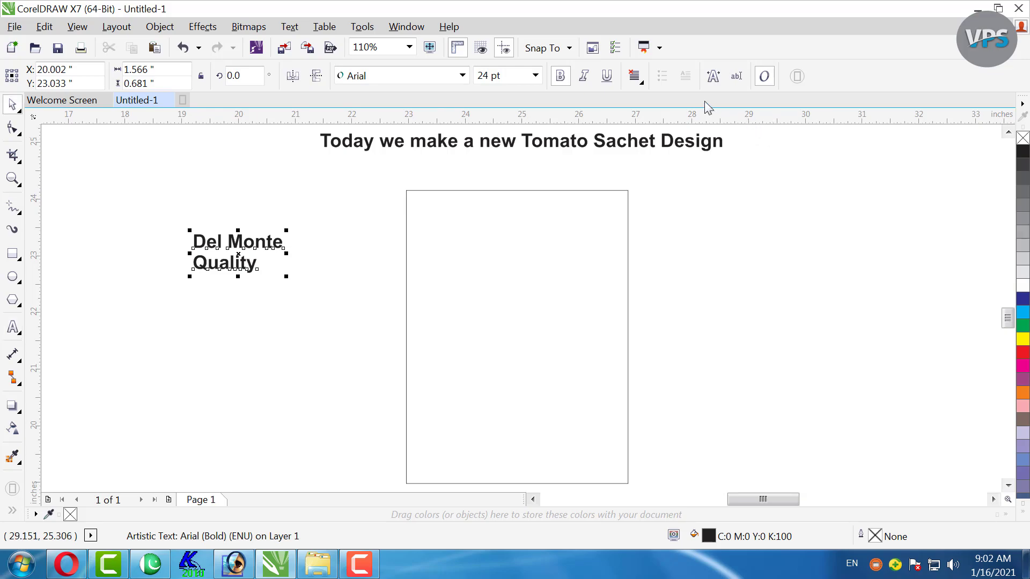
Center-align the two lines of the Del Monte Quality text.
left_click(634, 76)
left_click(657, 114)
left_click(635, 78)
left_click(663, 131)
left_click(259, 356)
Duplicate the Del Monte Quality text below itself and change the copy to "Since" and "1892" on two lines.
left_click(255, 238)
left_click(243, 243)
left_click(235, 242)
left_click_drag(236, 241, 237, 304)
right_click(236, 304)
double_click(237, 304)
key("ctrl+a")
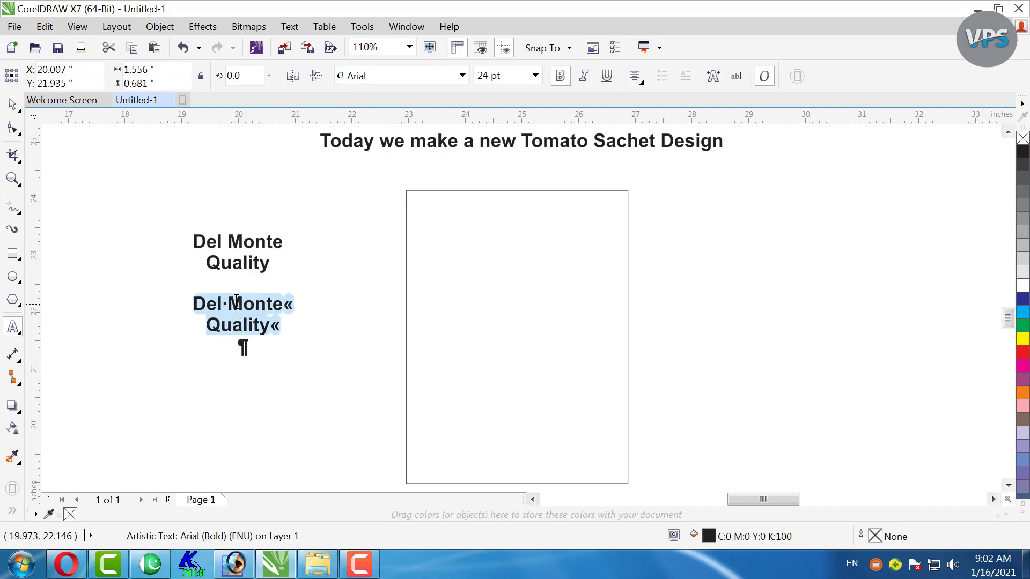
type("Since  ")
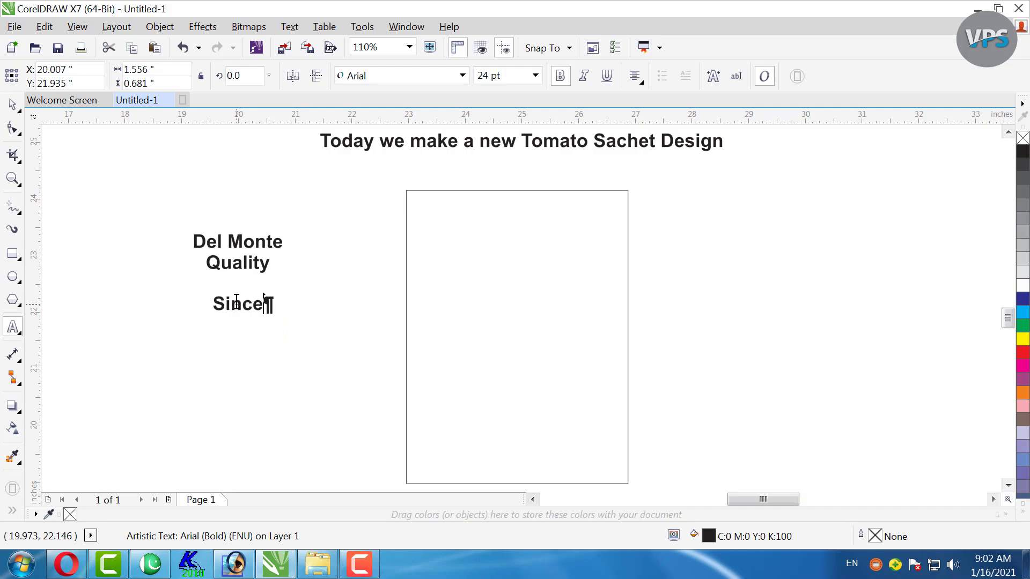
type("18")
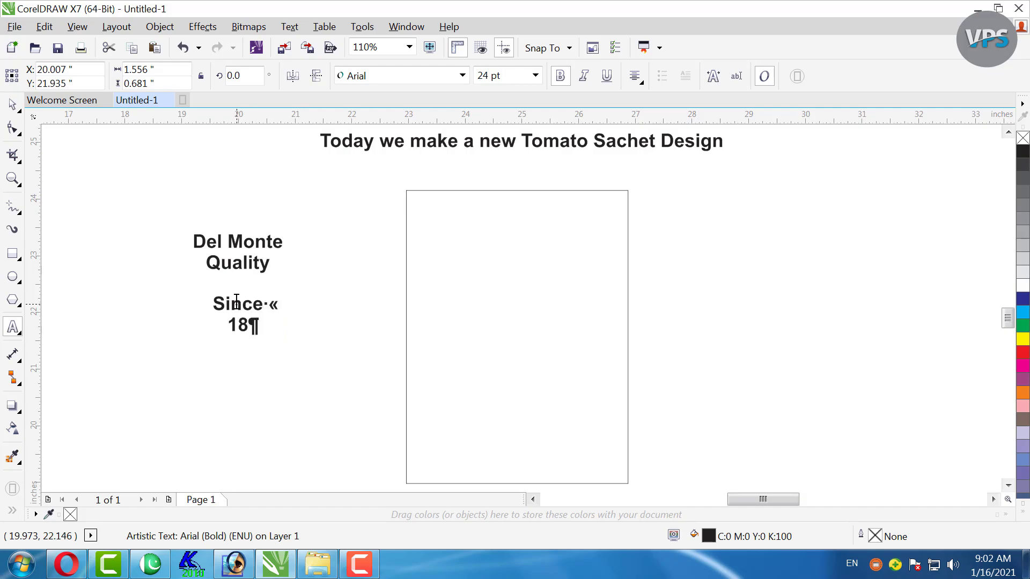
type("92")
key("ctrl+space")
Duplicate the Since 1892 text directly beneath the original.
scroll(182, 444, "up", 2)
left_click(182, 444)
left_click(362, 285)
left_click_drag(362, 286, 364, 384)
right_click(364, 384)
key("Escape")
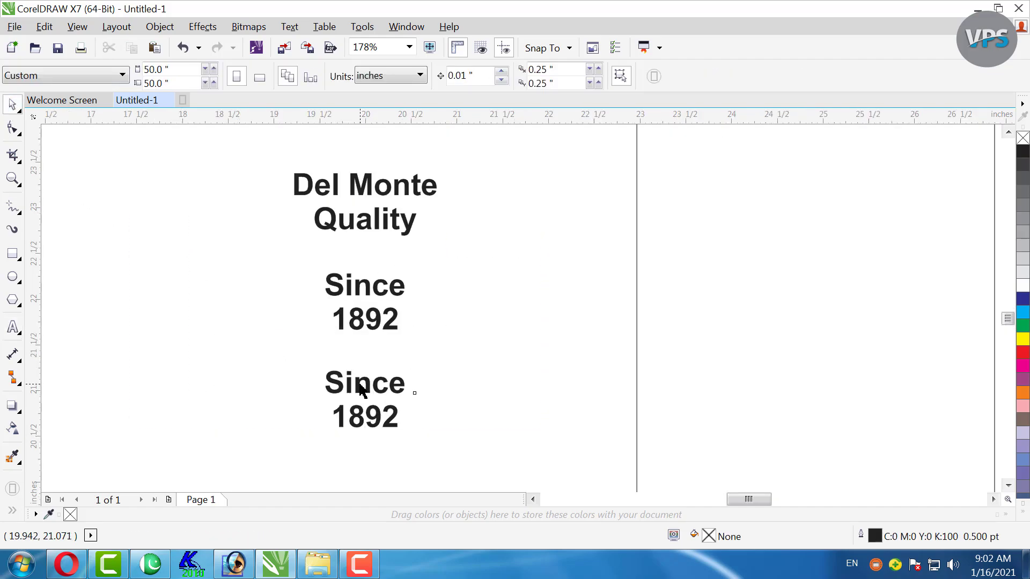
Replace the lower Since 1892 copy with "TOMATO" and "KETCHUP" on two lines.
double_click(359, 383)
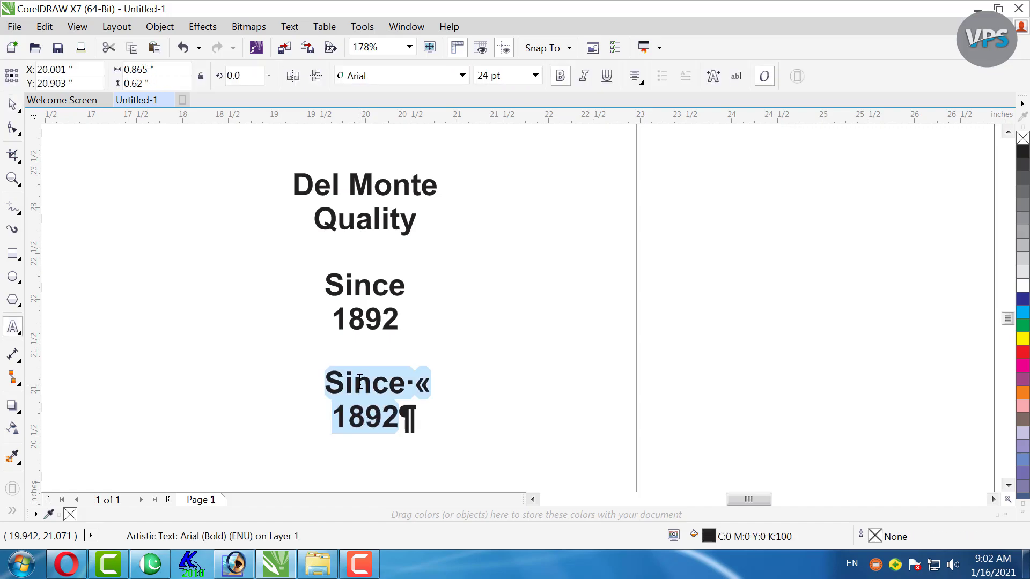
type("TOMATO")
key("Return")
type("KET")
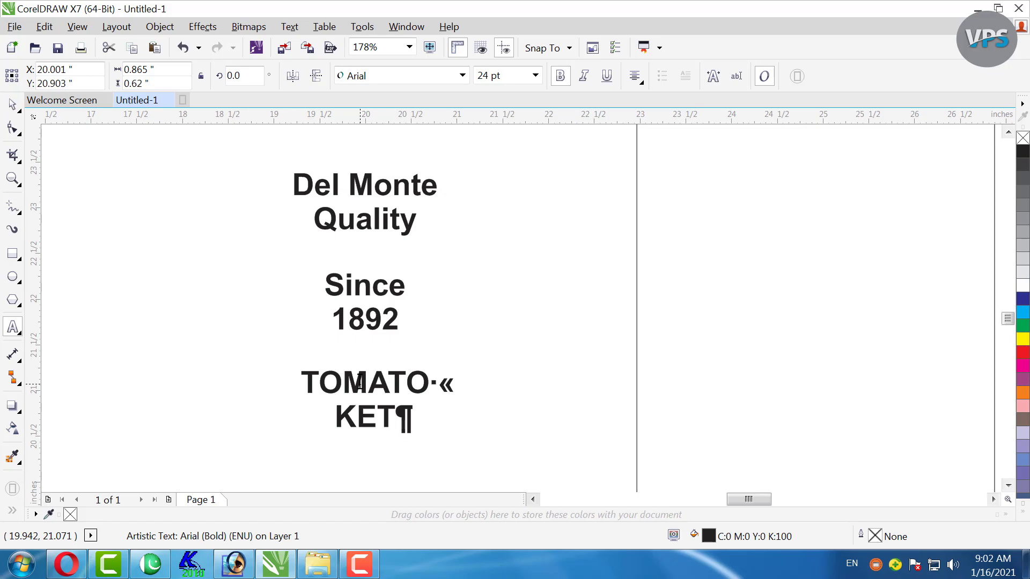
key("BackSpace")
key("BackSpace")
type("ETCHUPP")
key("BackSpace")
key("Return")
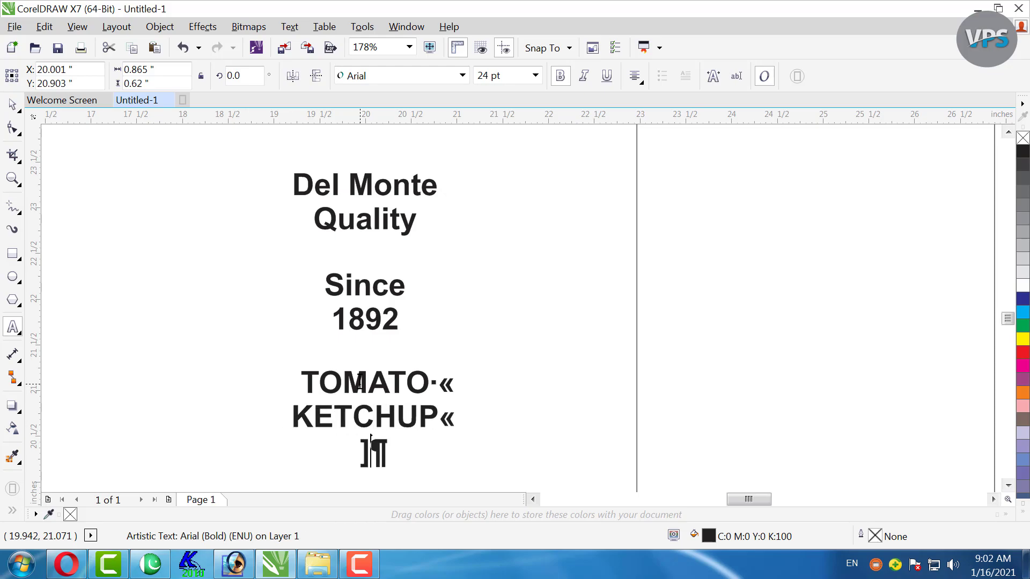
left_click(13, 103)
Duplicate the TOMATO KETCHUP text directly below itself.
key("F3")
key("F2")
left_click_drag(458, 253, 151, 559)
left_click(450, 309)
left_click(438, 255)
left_click_drag(437, 256, 437, 310)
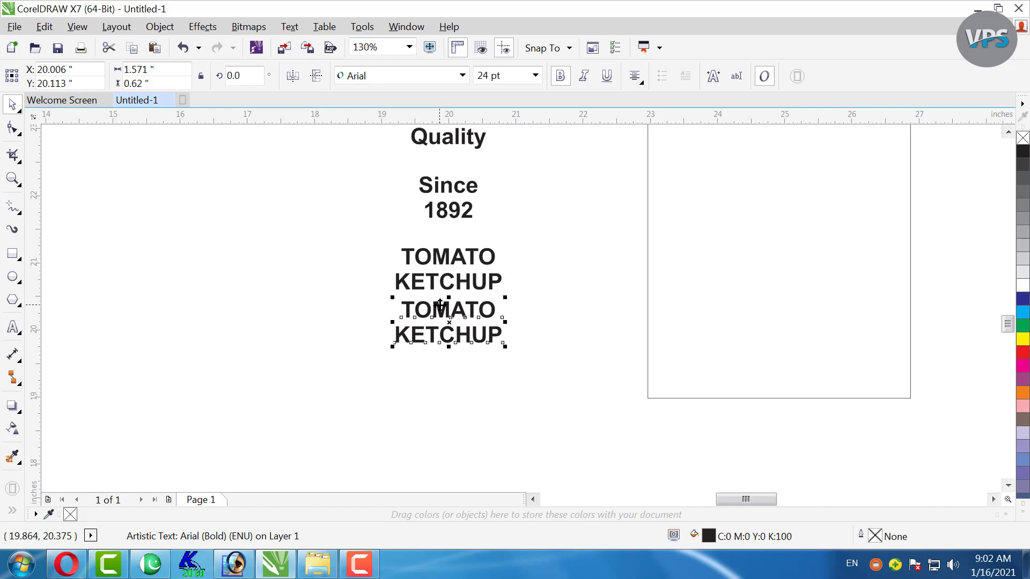
Replace the lower TOMATO KETCHUP copy with the single line "ORIGINAL BLEND".
double_click(440, 304)
type("ORIGN")
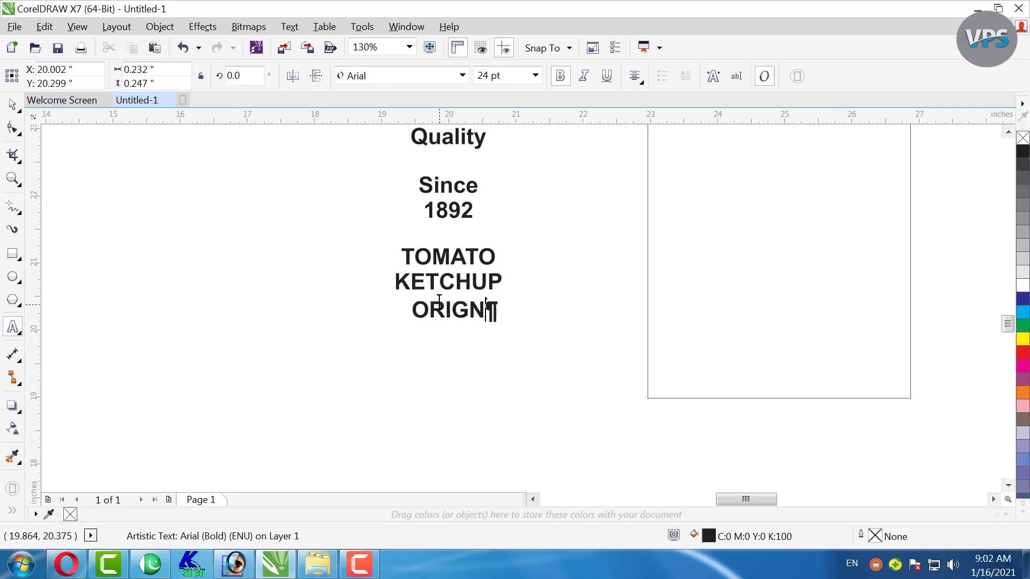
key("BackSpace")
type("INAL ")
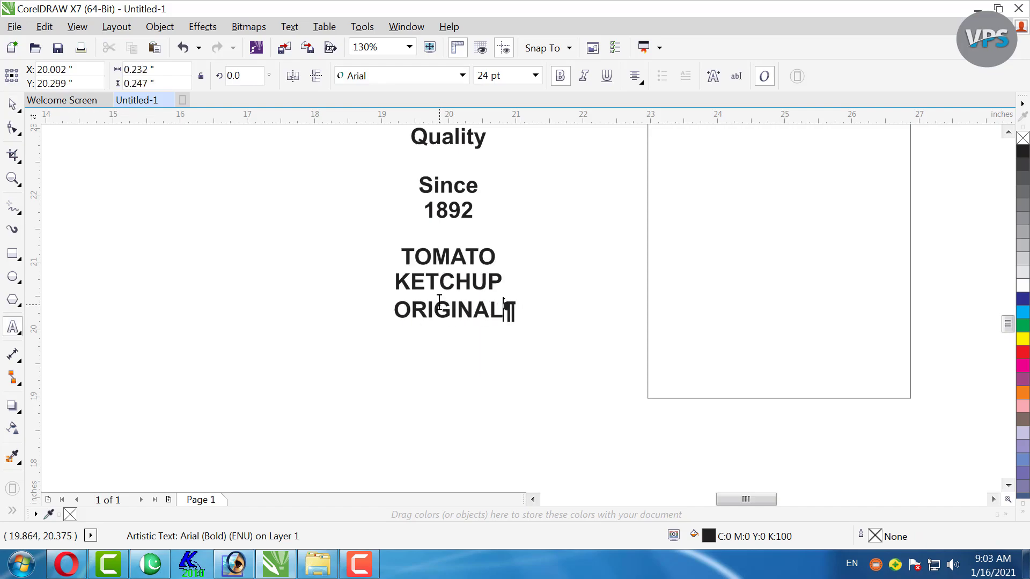
type("BLEND")
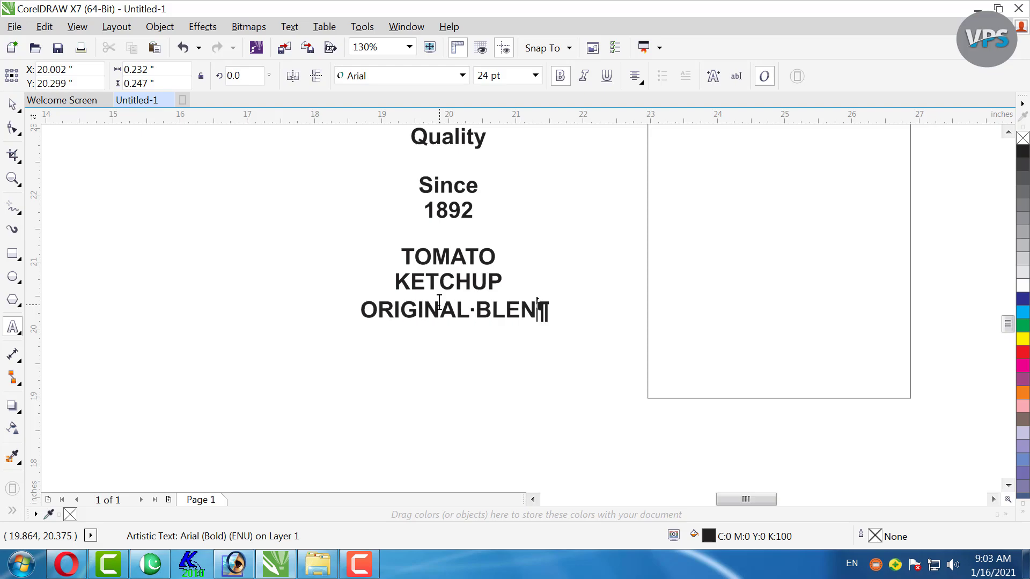
key("ctrl+space")
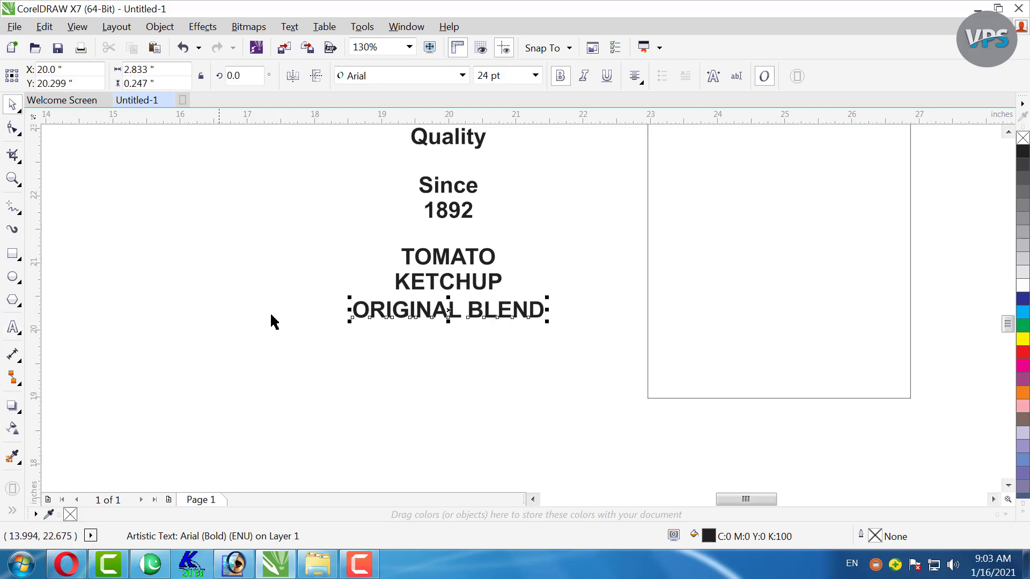
Move the ORIGINAL BLEND text slightly lower and set its font to Swis721 Cn BT Bold.
scroll(378, 320, "down", 1)
left_click_drag(594, 190, 184, 476)
left_click(186, 445)
left_click(421, 406)
left_click_drag(420, 427, 419, 450)
left_click(461, 77)
mouse_move(455, 118)
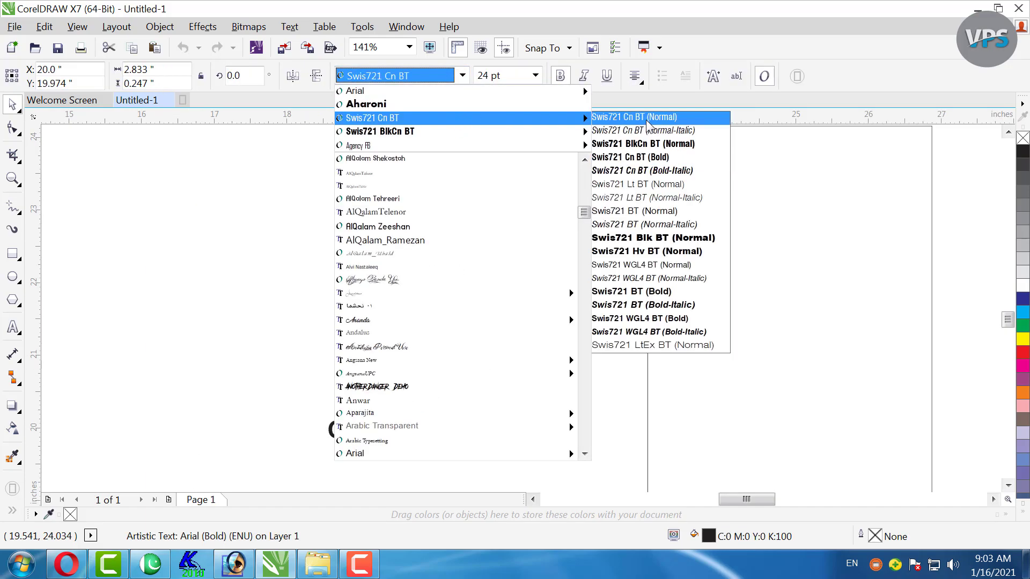
left_click(645, 156)
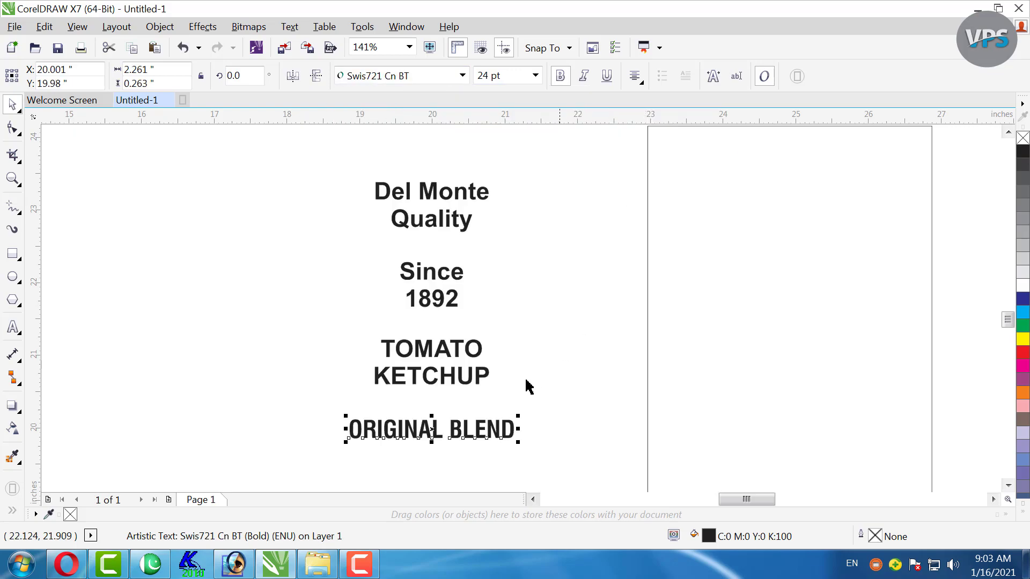
Set TOMATO KETCHUP to the Aharoni font and enlarge it to about twice its size, shifting ORIGINAL BLEND slightly down to clear it.
left_click(478, 369)
left_click(462, 76)
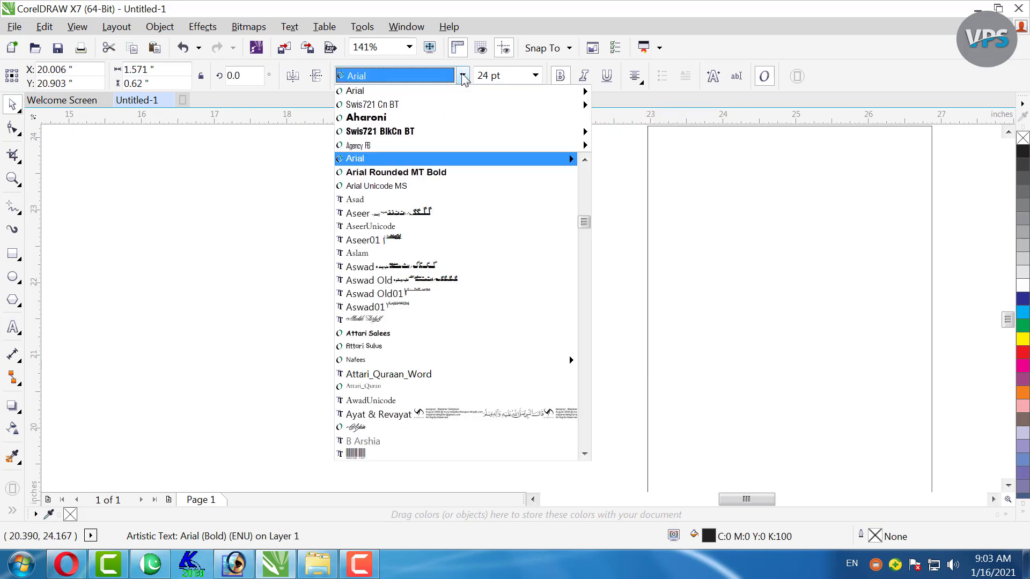
left_click(450, 120)
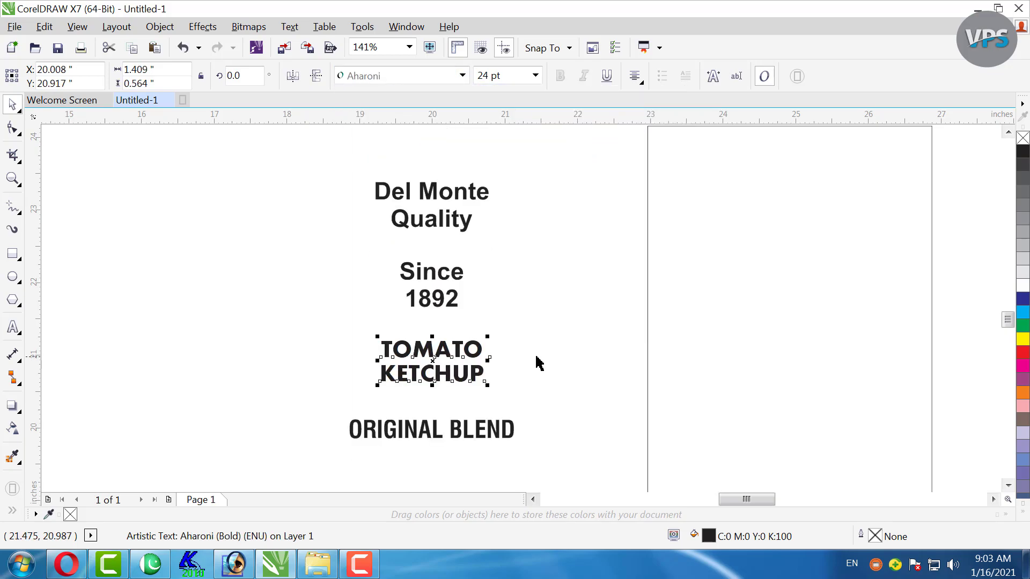
left_click_drag(487, 337, 561, 301)
left_click(444, 448)
left_click(464, 436)
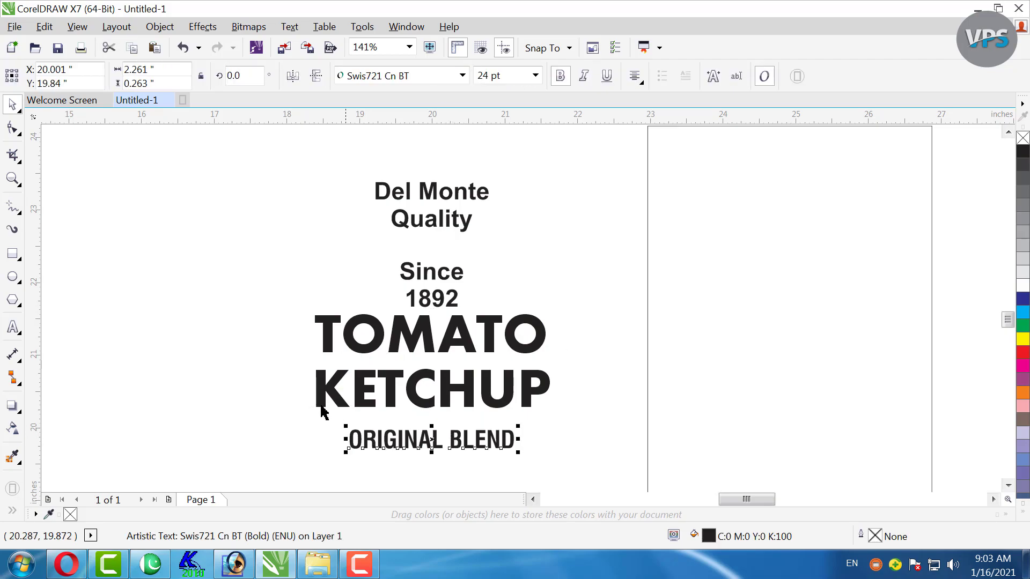
left_click(271, 391)
Break the Del Monte Quality text apart into separate lines and select the Del Monte line.
scroll(240, 306, "down", 1)
scroll(293, 268, "down", 3)
key("F2")
left_click_drag(234, 214, 567, 427)
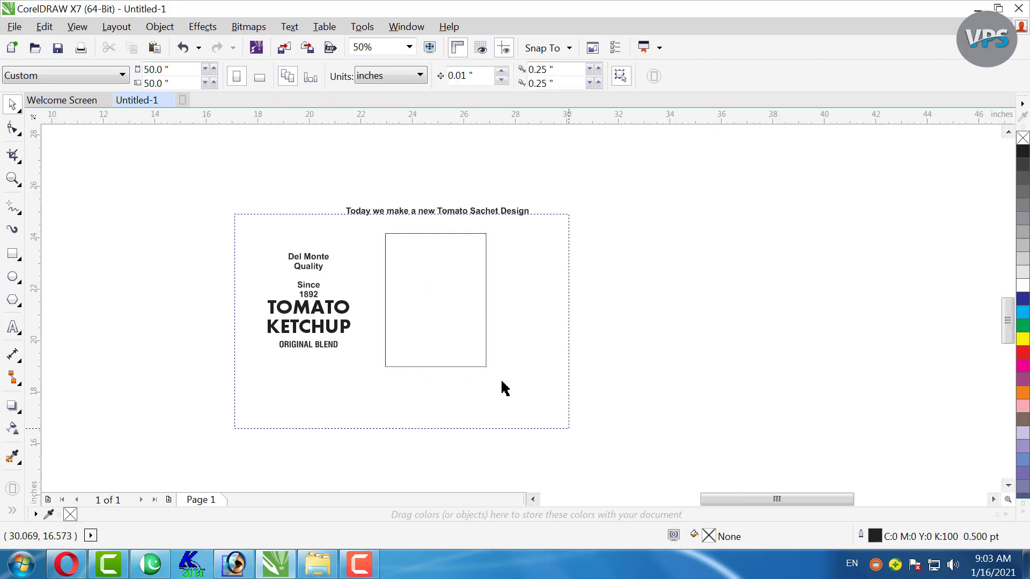
left_click(367, 199)
key("F2")
left_click_drag(448, 166, 252, 310)
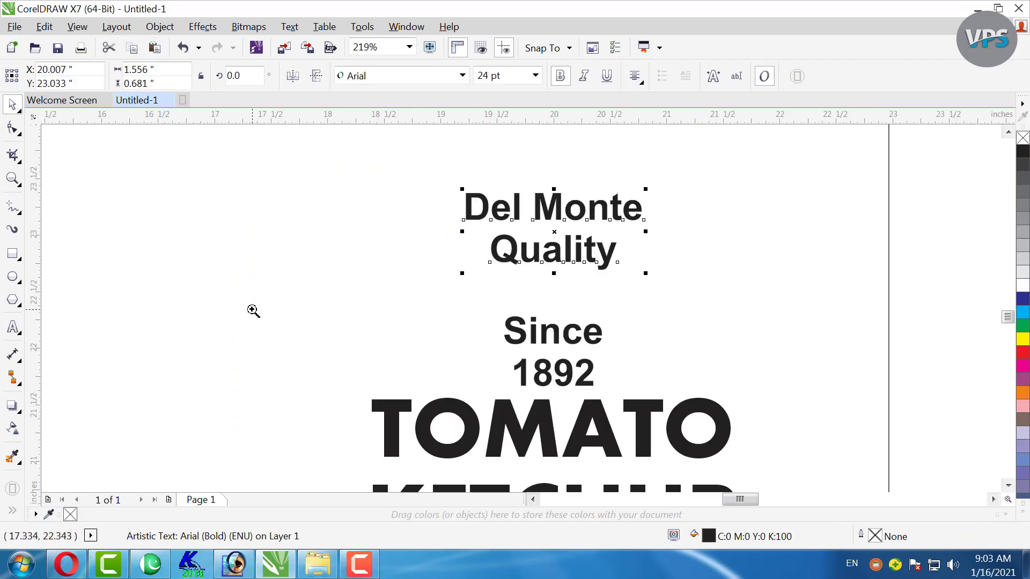
left_click(295, 259)
scroll(298, 209, "down", 3)
scroll(542, 234, "up", 2)
left_click(322, 244)
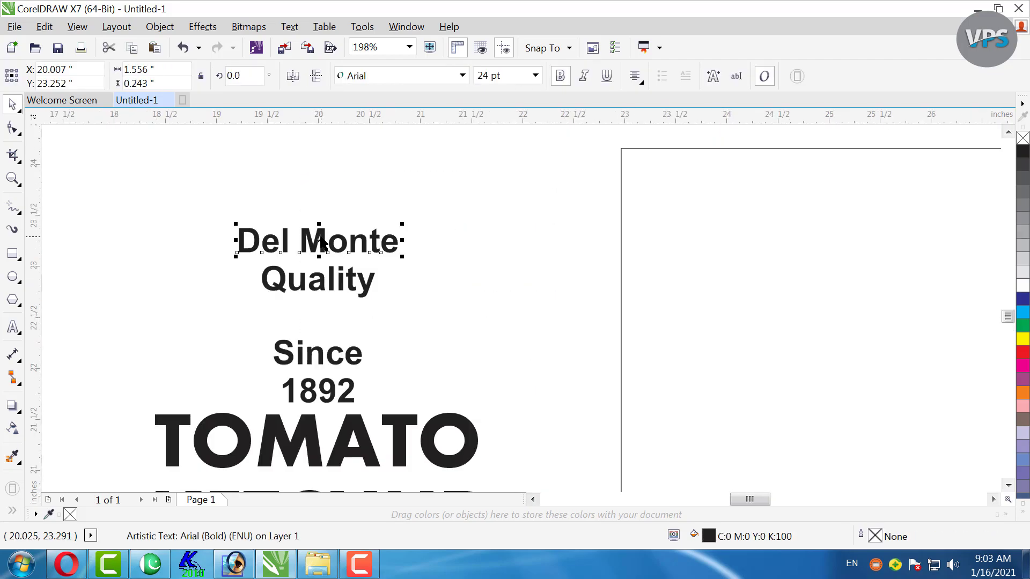
Set the font of the Del Monte line to Britannic Bold.
left_click(461, 76)
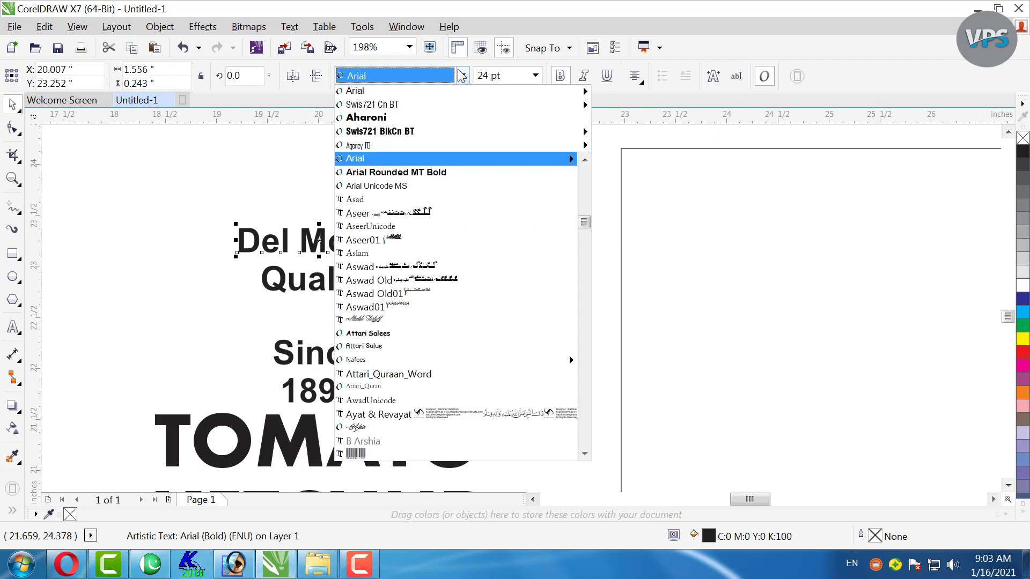
type("B")
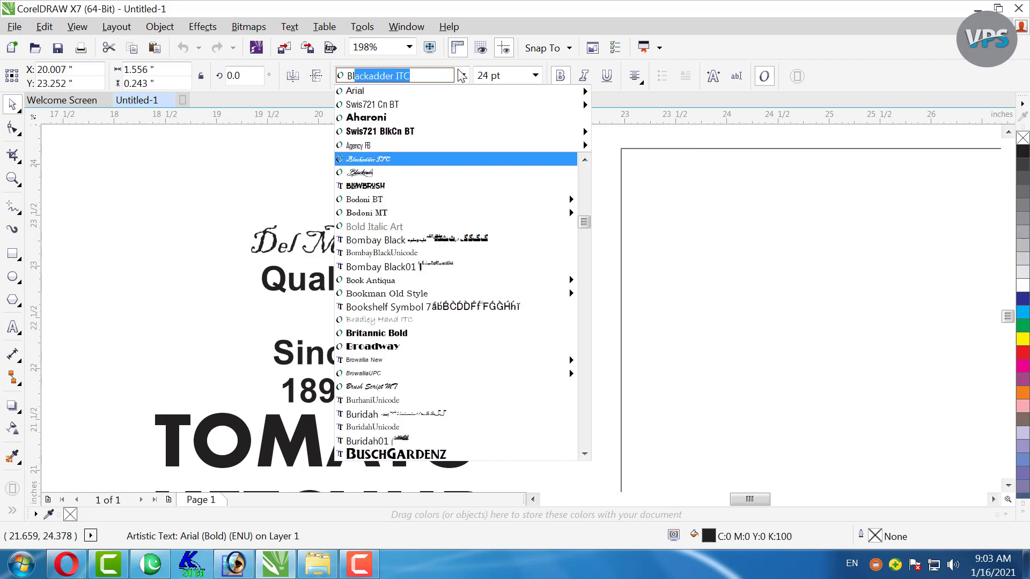
type("ombay Black")
mouse_move(471, 211)
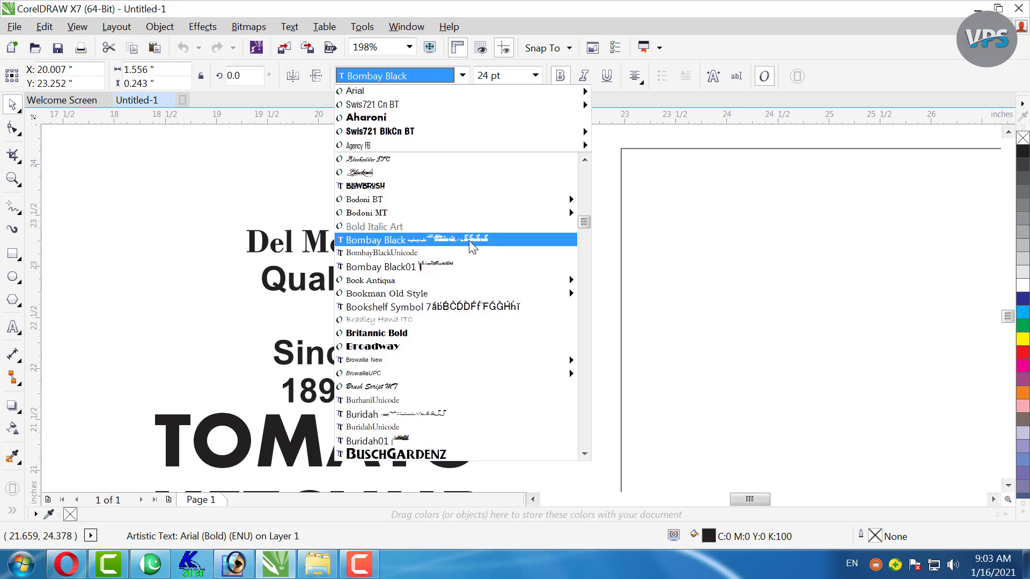
scroll(458, 266, "down", 3)
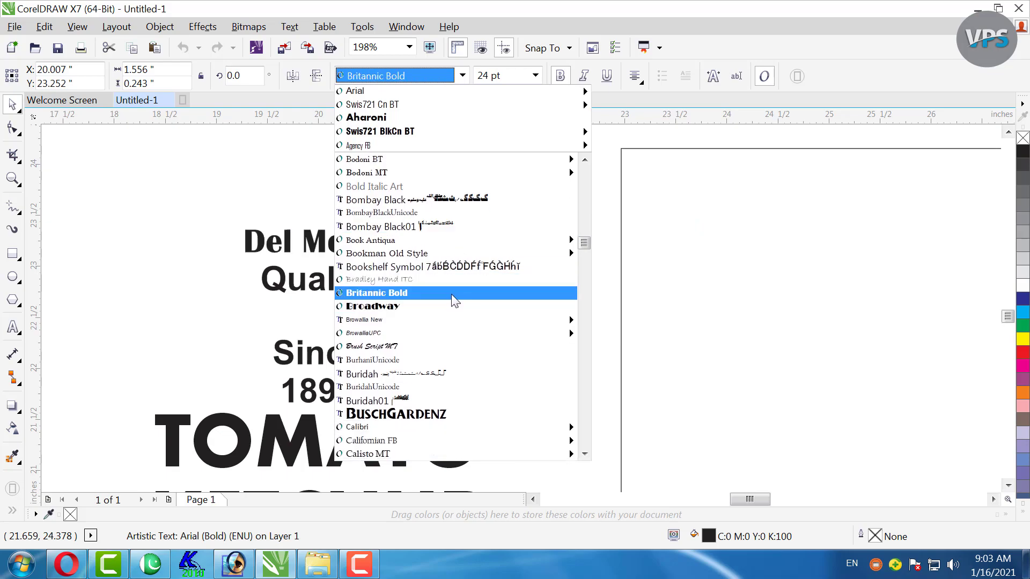
left_click(451, 294)
key("Escape")
Shrink the Quality text and move it up close beneath Del Monte, centered under it.
left_click_drag(560, 198, 248, 361)
left_click(439, 353)
left_click_drag(461, 359, 405, 346)
left_click_drag(346, 314, 346, 279)
left_click(466, 304)
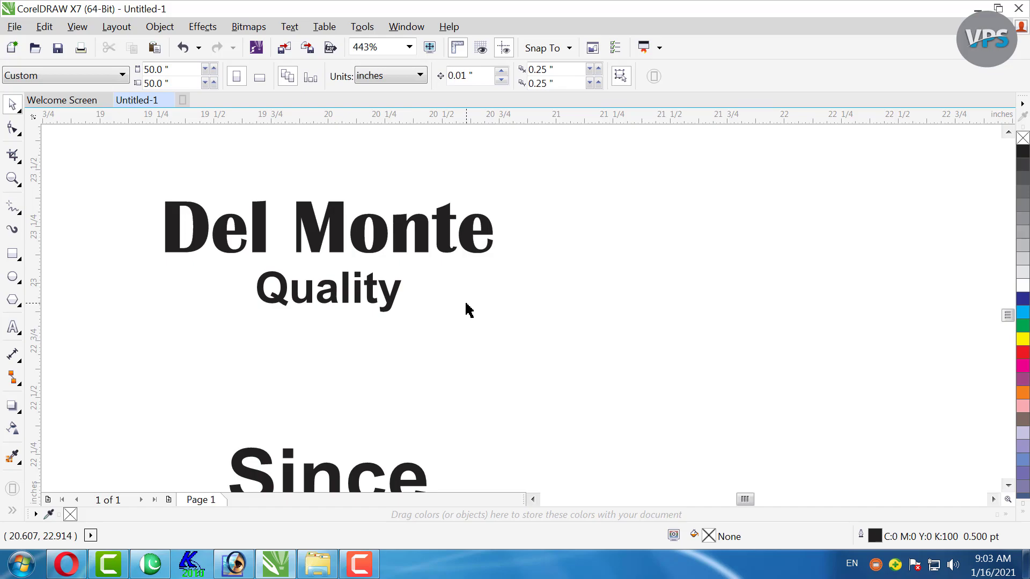
Import the 9568850-tomato-background JPG from the desktop and place it on the page at its default size.
scroll(467, 308, "down", 2)
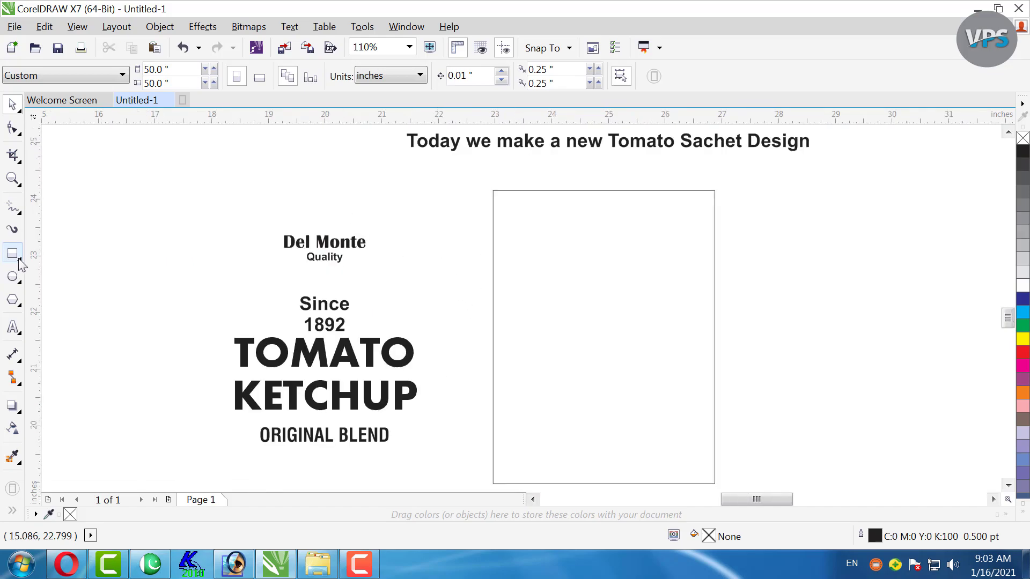
left_click(622, 271)
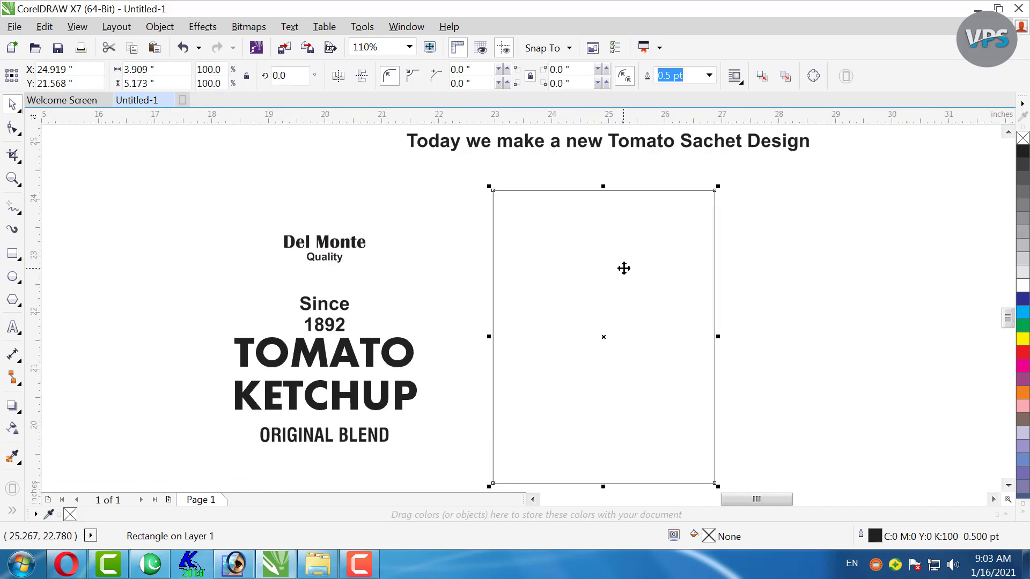
left_click(278, 224)
right_click(315, 205)
left_click(382, 267)
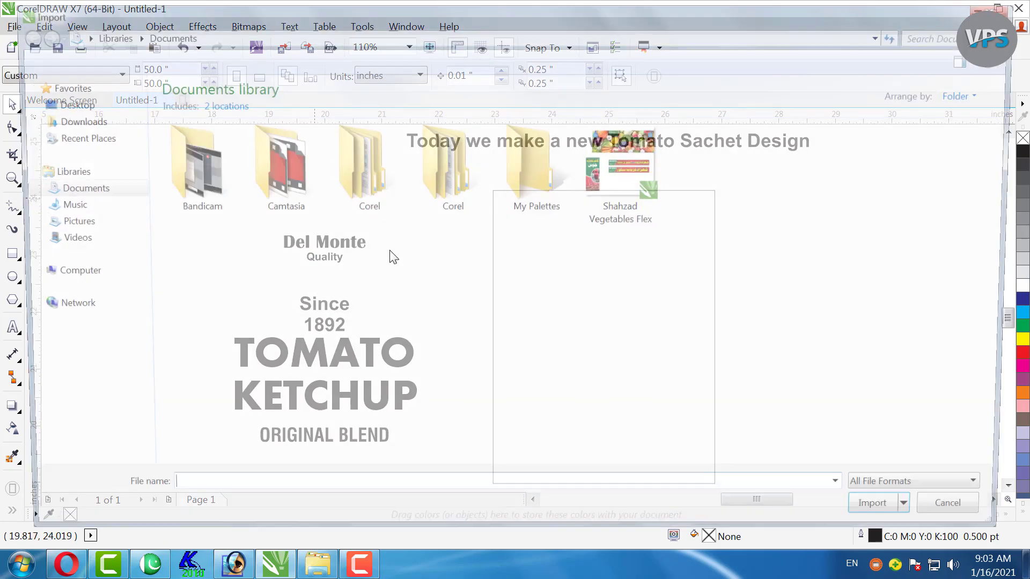
left_click(44, 102)
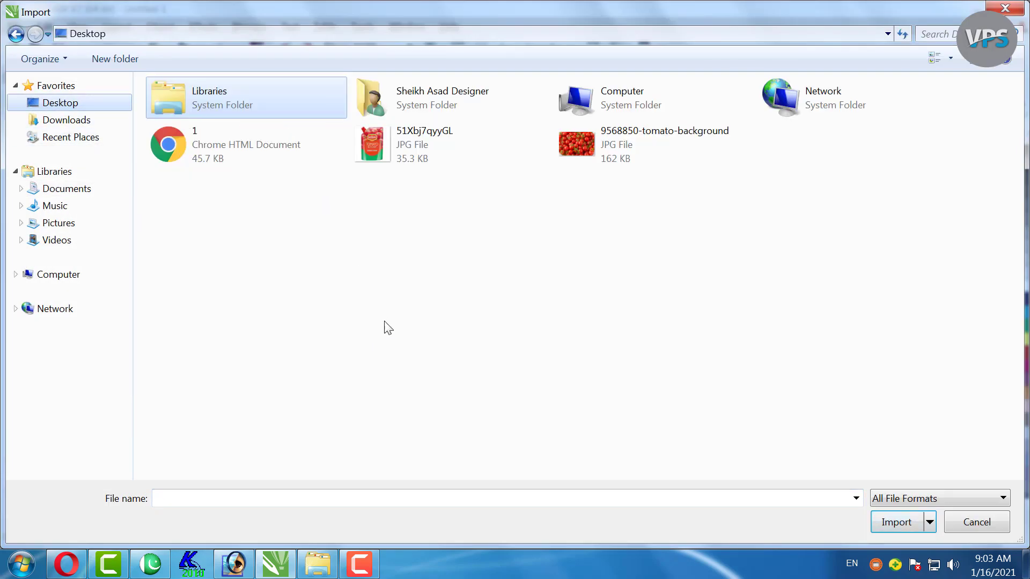
double_click(608, 156)
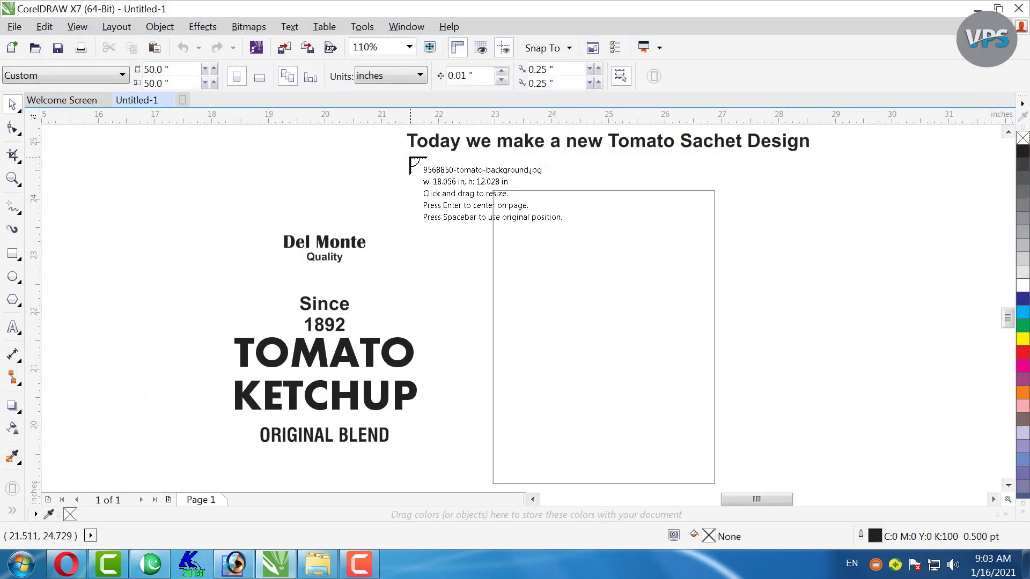
left_click(410, 158)
Shrink the tomato image to about 3.64 by 2.42 inches and move it to the right of the sachet outline.
scroll(432, 193, "down", 2)
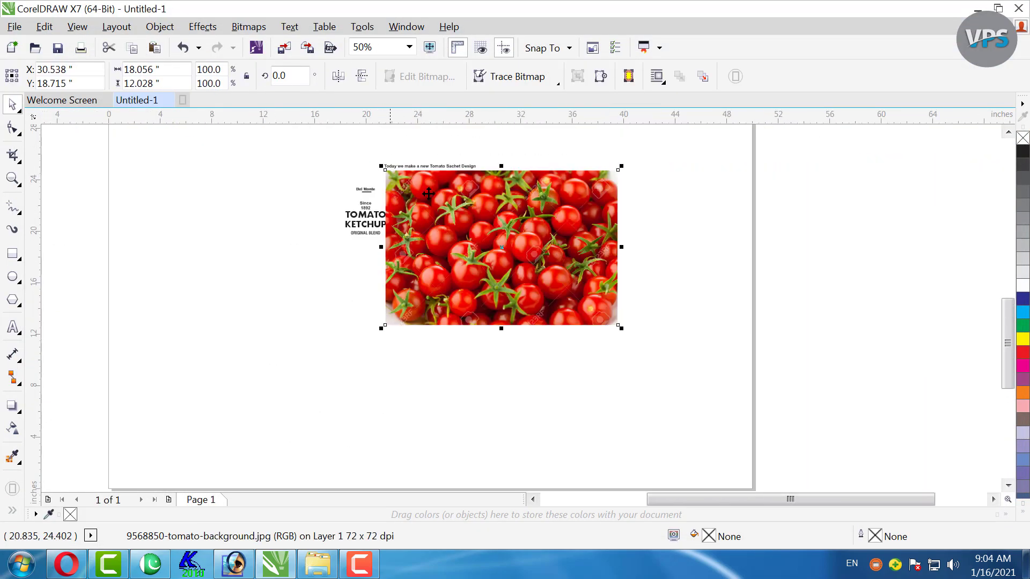
scroll(433, 194, "up", 1)
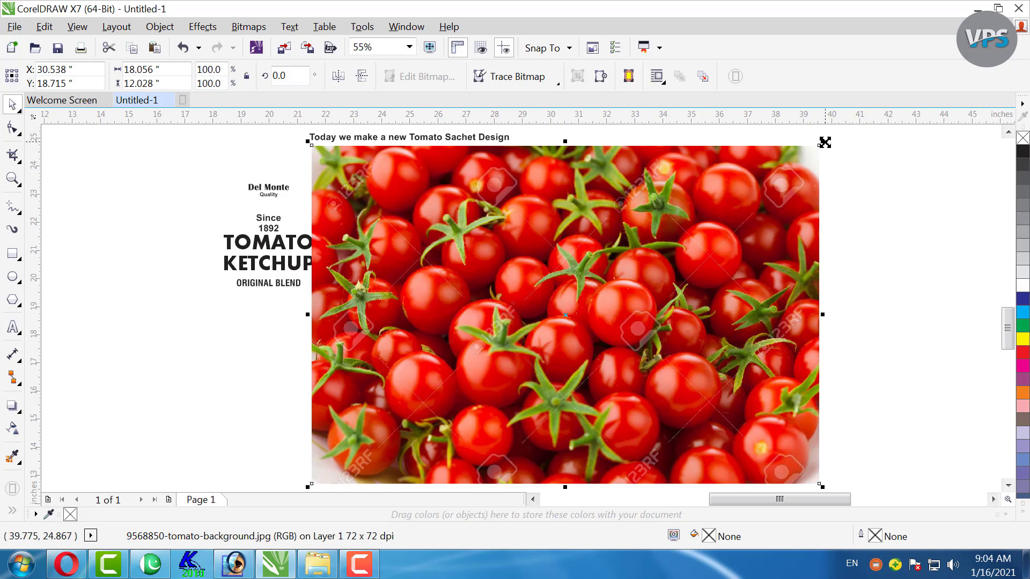
left_click_drag(823, 141, 745, 279)
left_click_drag(563, 316, 511, 216)
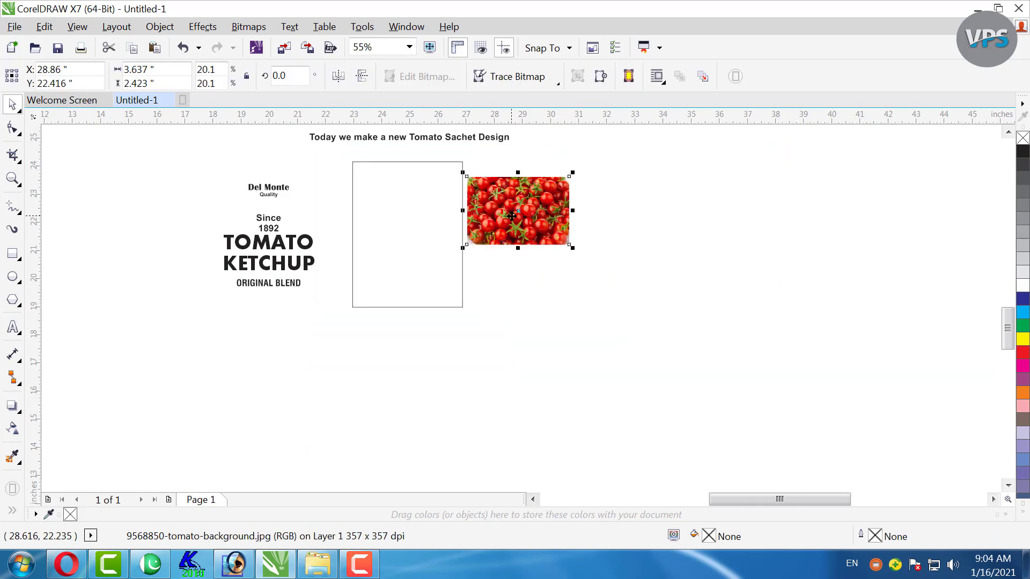
left_click(519, 313)
left_click(504, 186)
scroll(488, 190, "down", 2)
scroll(439, 183, "up", 3)
Create a copy of the sachet rectangle shortened from its upper edge to about 1.99 inches, covering the outline's lower part.
left_click(299, 188)
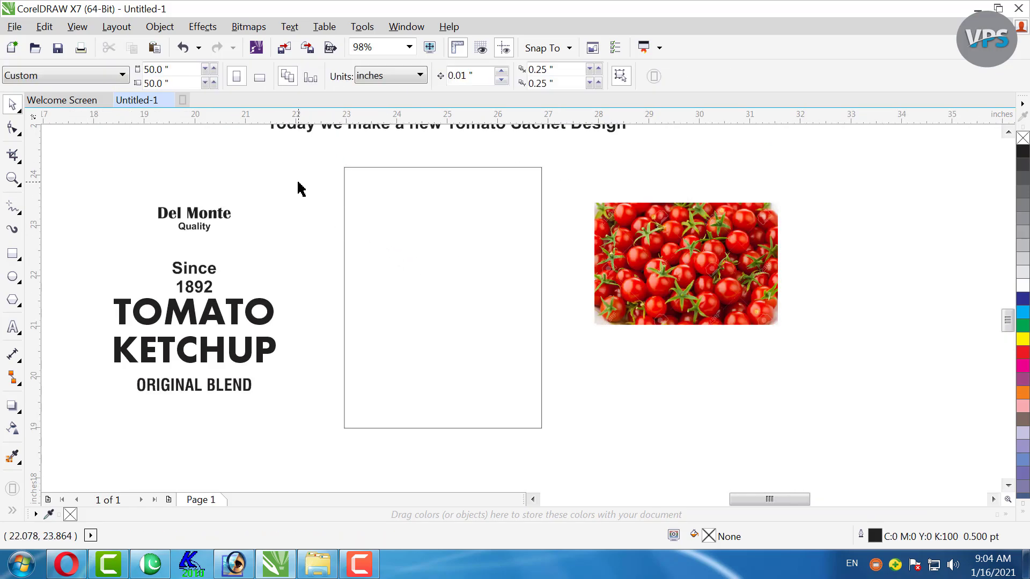
left_click(399, 168)
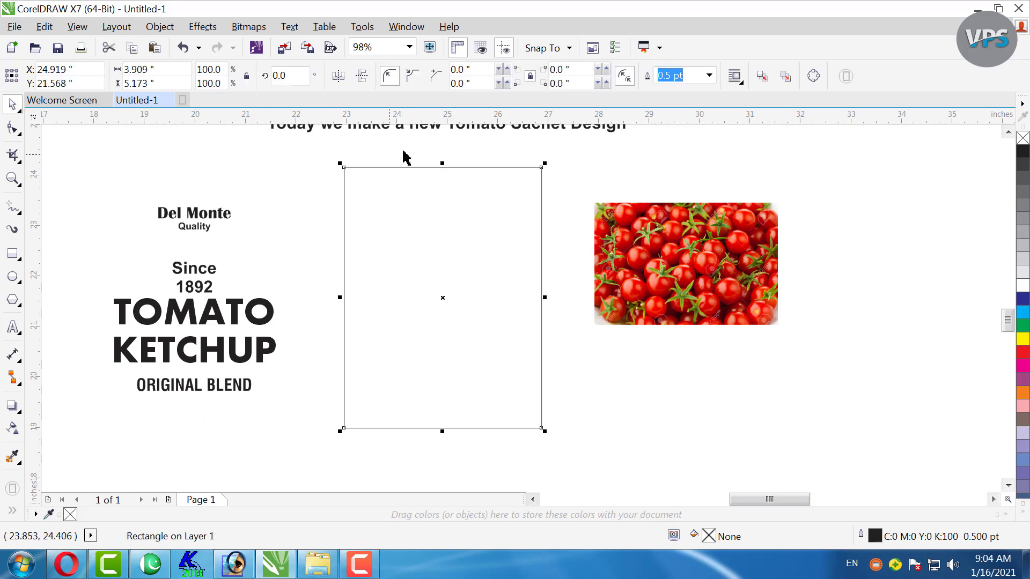
left_click_drag(443, 159, 434, 326)
left_click(581, 312)
left_click_drag(640, 292, 297, 445)
key("space")
left_click(433, 257)
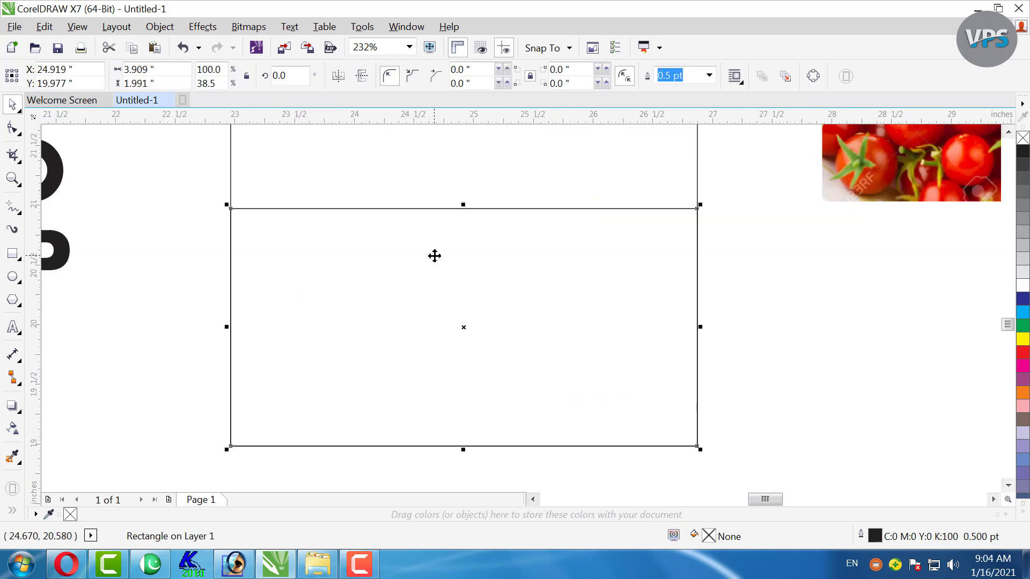
Convert the lower rectangle to curves and bend its upper edge into a smooth downward arc.
left_click(13, 129)
key("ctrl+q")
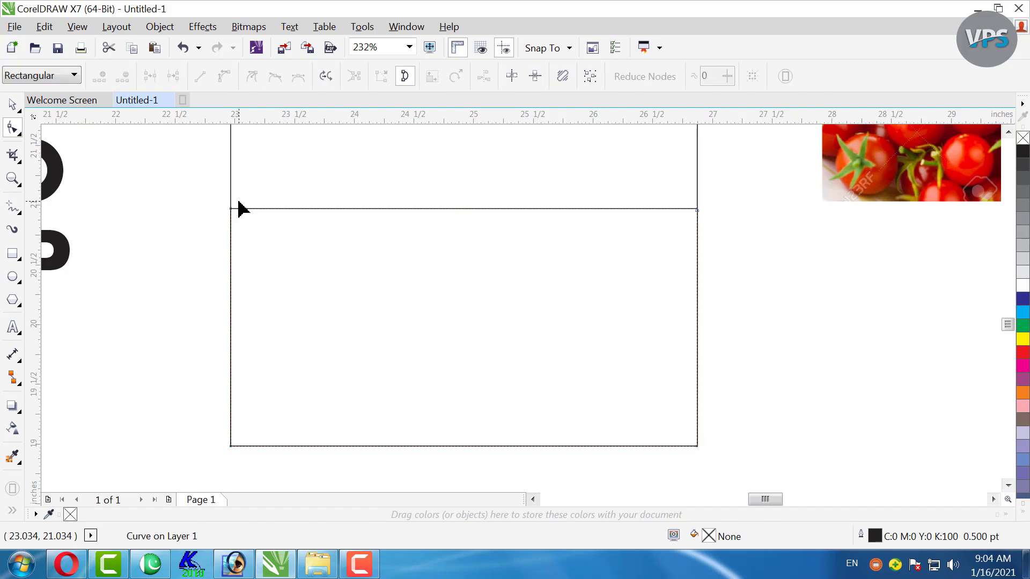
left_click_drag(188, 191, 788, 338)
left_click(482, 208)
left_click_drag(186, 188, 413, 306)
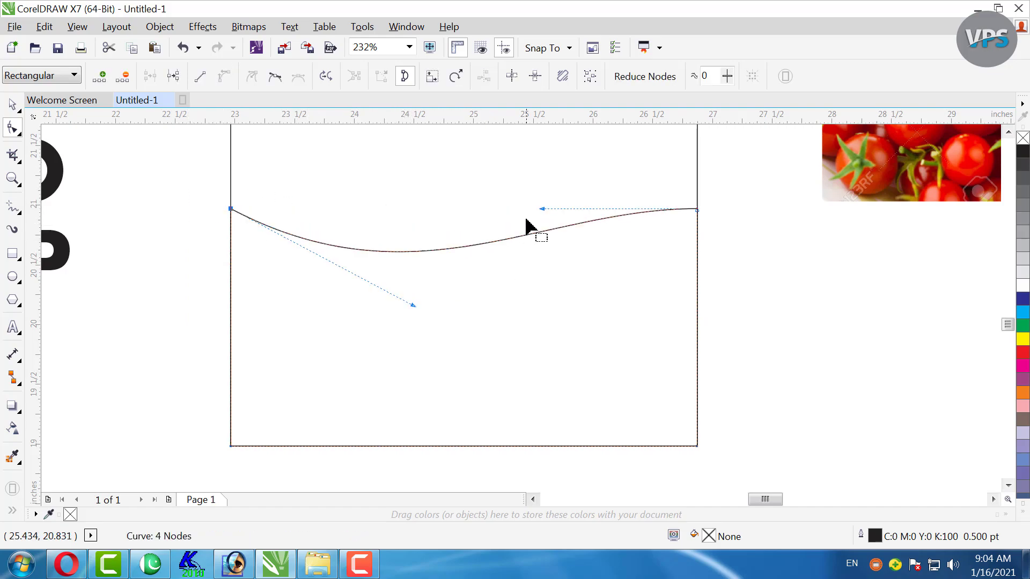
left_click_drag(542, 209, 551, 298)
left_click(11, 104)
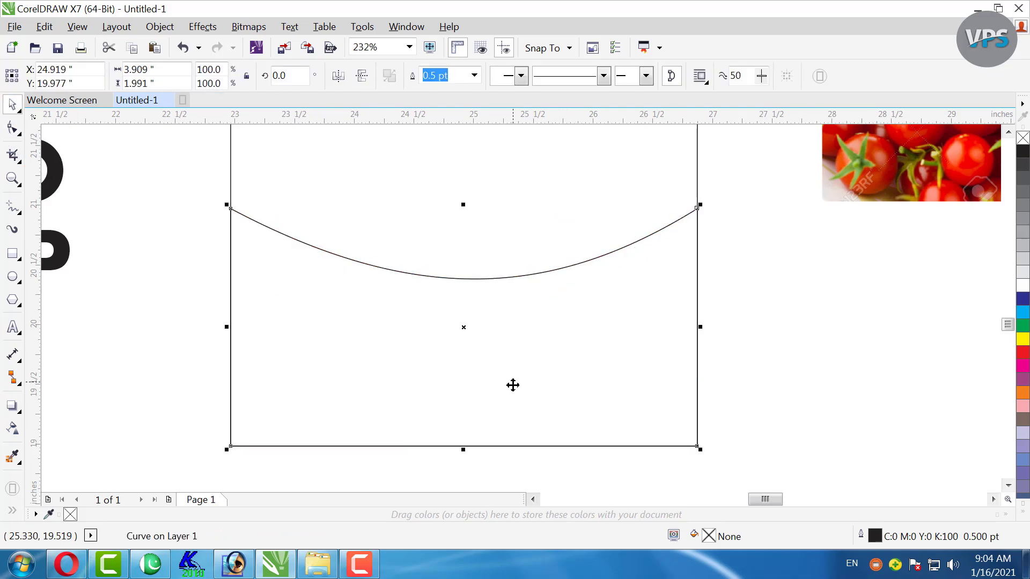
Fill the arched shape green and apply an elliptical fountain fill around its middle, replacing the white center color with green.
left_click(1022, 326)
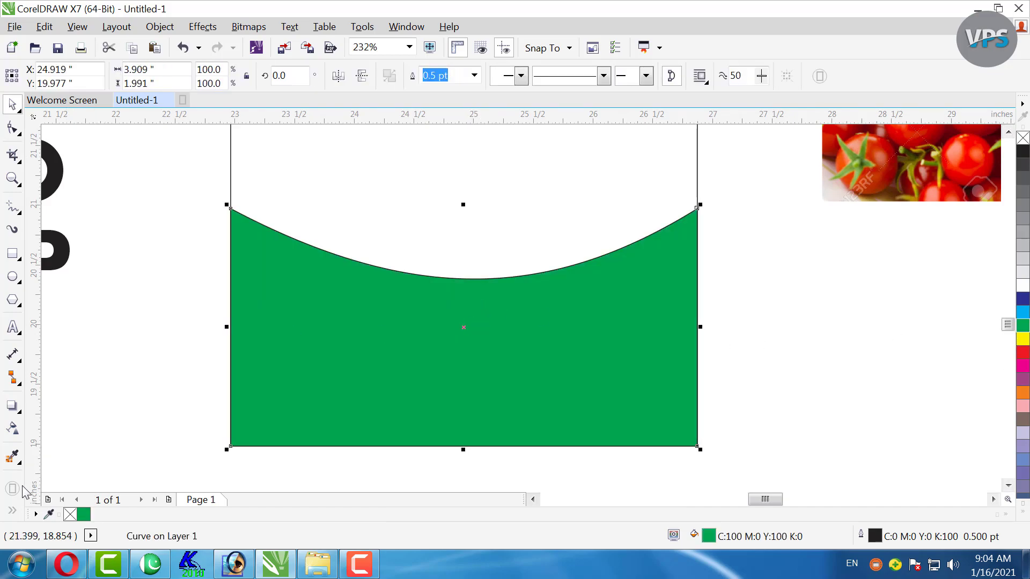
left_click(12, 512)
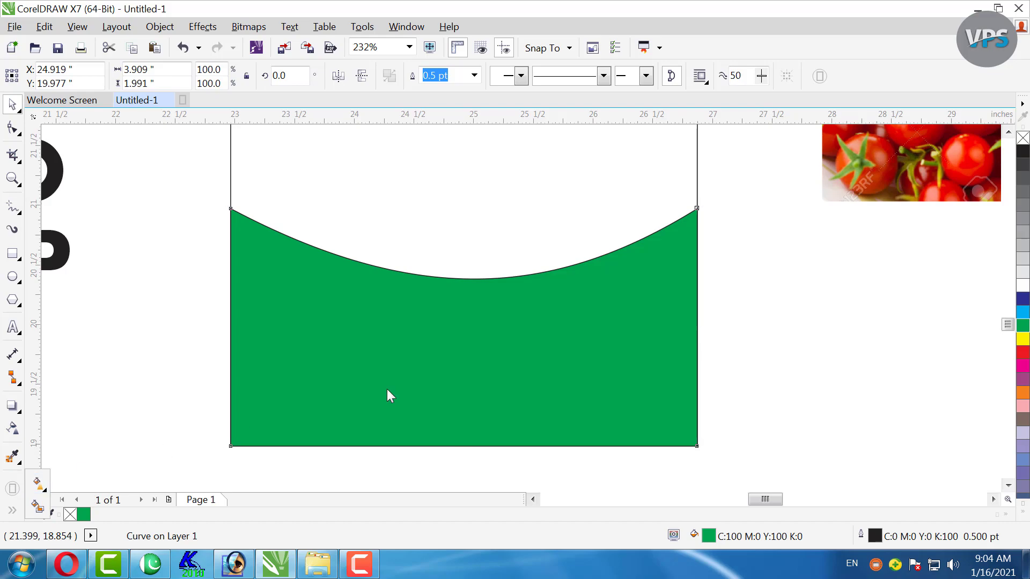
key("g")
left_click_drag(395, 354, 579, 289)
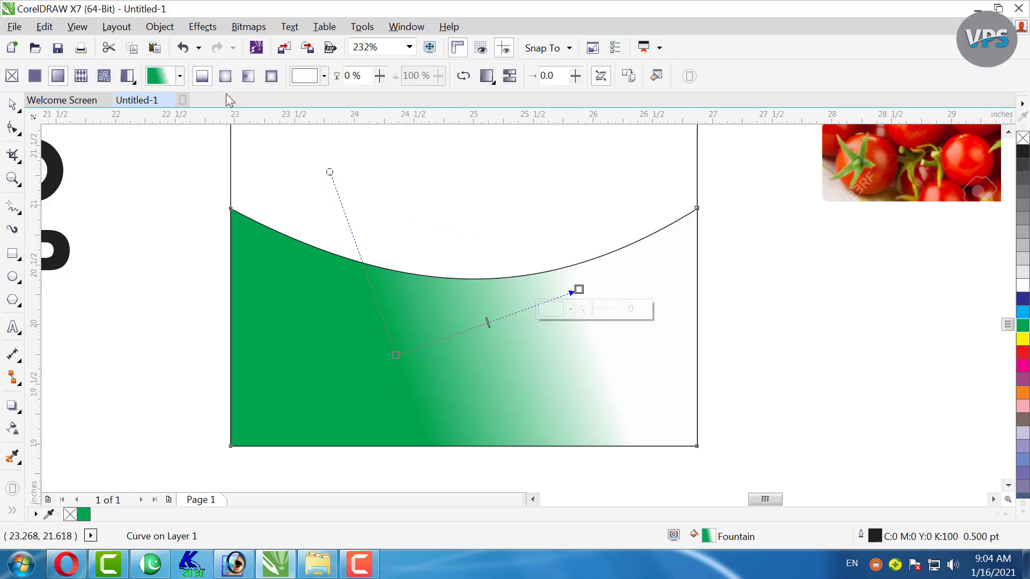
left_click(226, 76)
left_click_drag(465, 264, 460, 241)
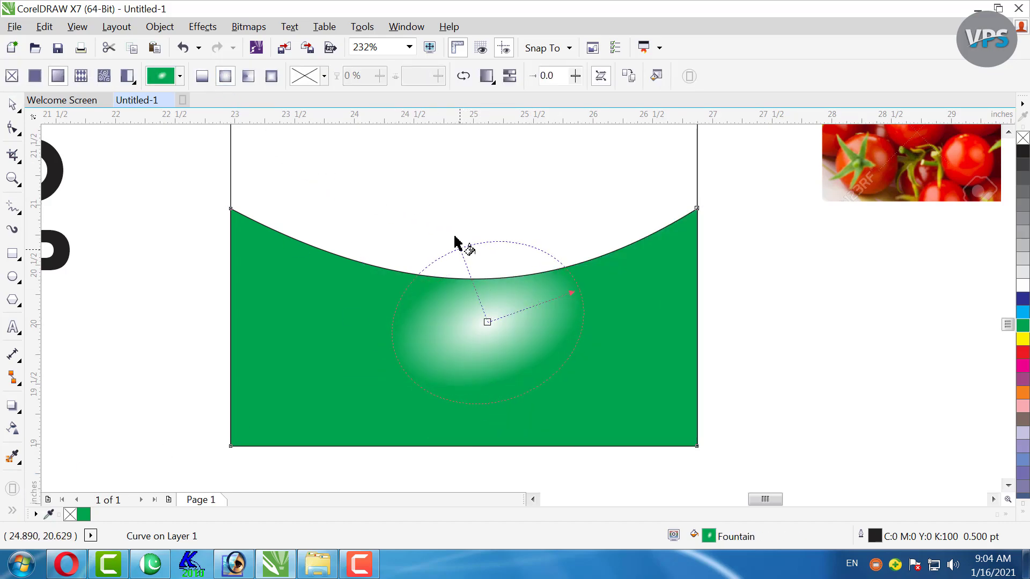
left_click_drag(489, 320, 461, 363)
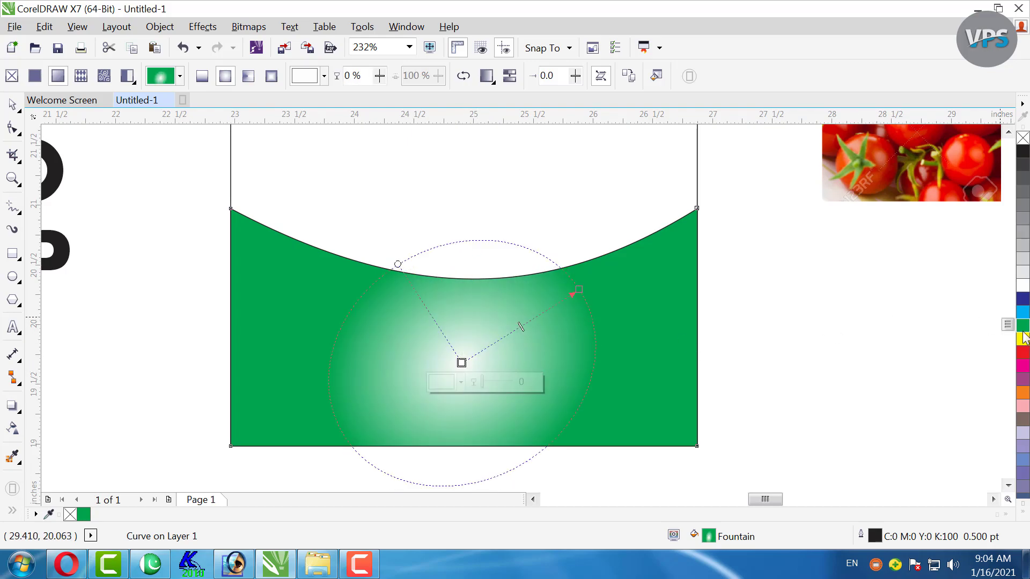
left_click_drag(674, 308, 569, 295)
Set the fountain fill's outer color to dark green and extend the gradient outward toward the shape's edges.
left_click(579, 290)
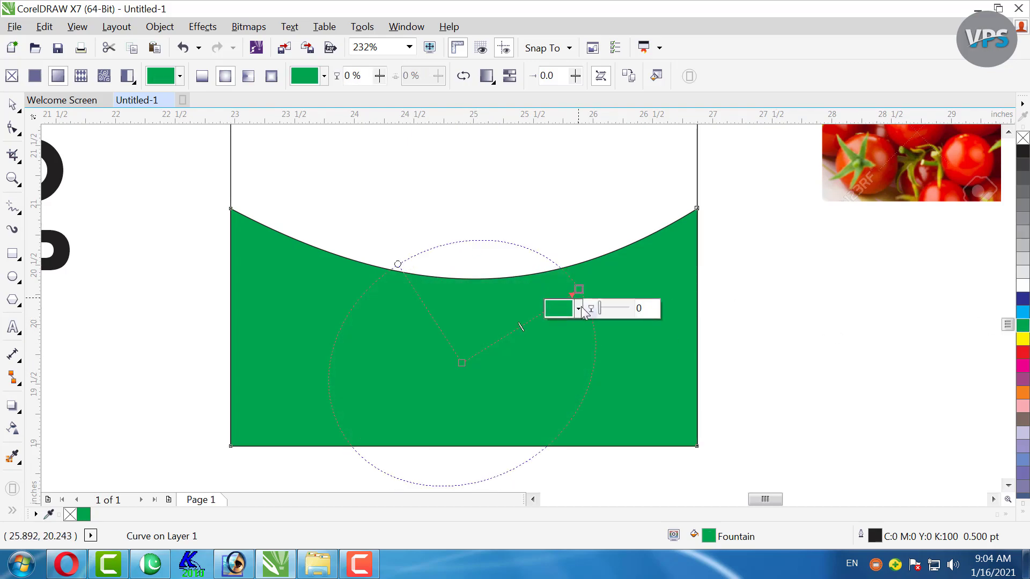
left_click(578, 308)
left_click(644, 439)
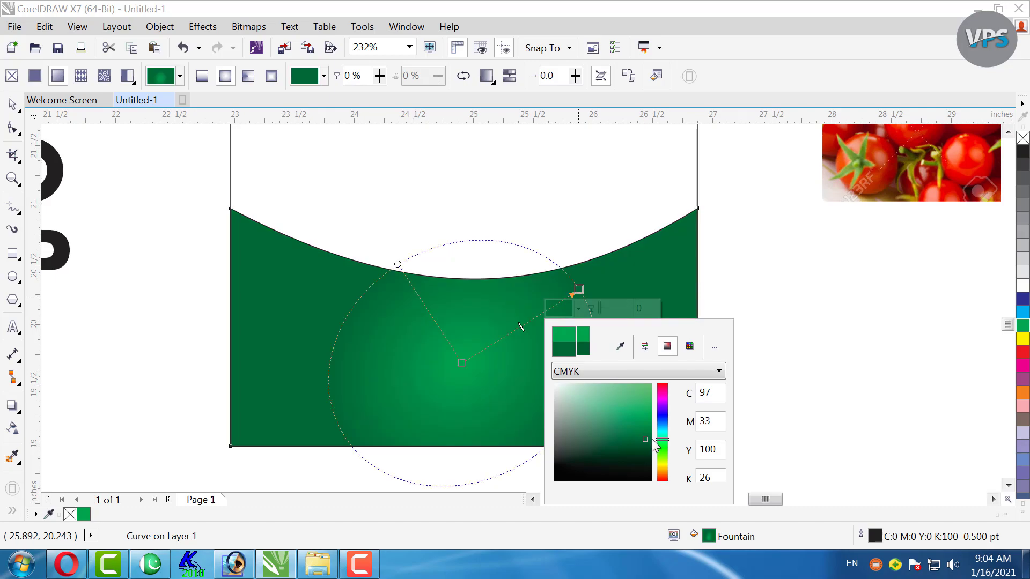
left_click(648, 443)
left_click(462, 361)
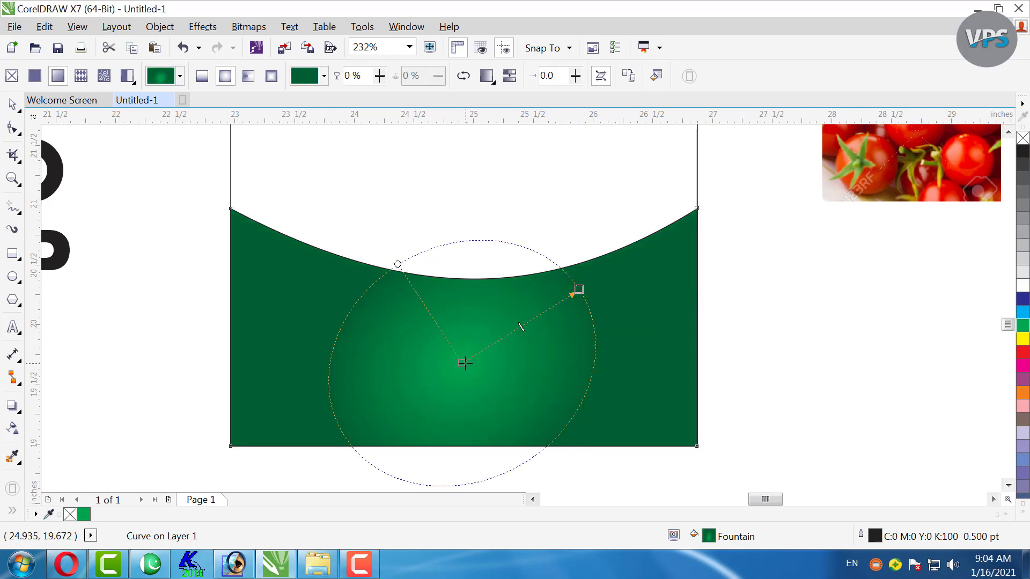
left_click_drag(579, 290, 644, 251)
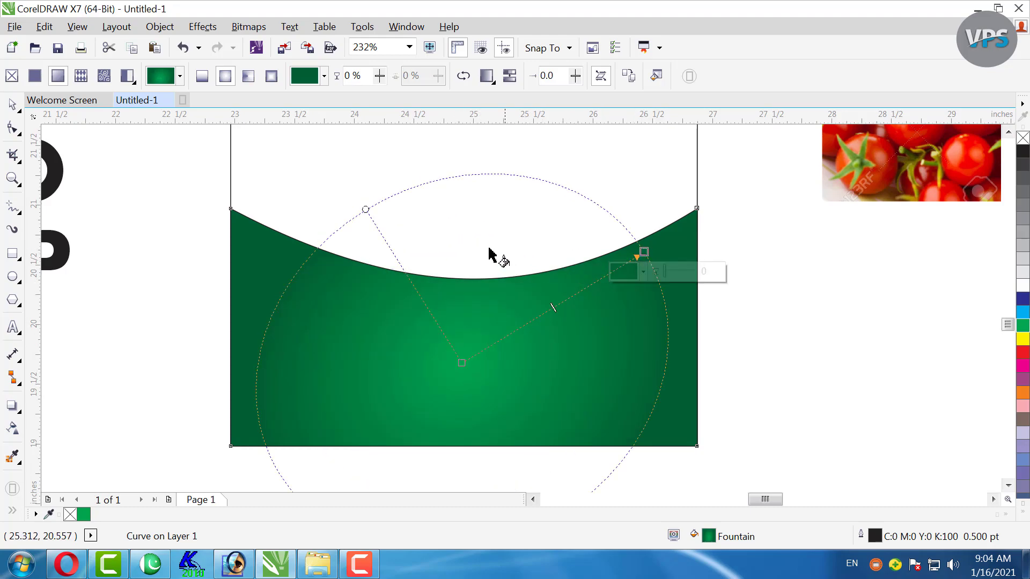
Remove the outline from the green arched shape.
left_click(13, 105)
left_click(474, 75)
left_click(429, 91)
left_click(177, 285)
Change the outline color of the sachet rectangle to gray.
scroll(261, 342, "down", 2)
left_click(378, 240)
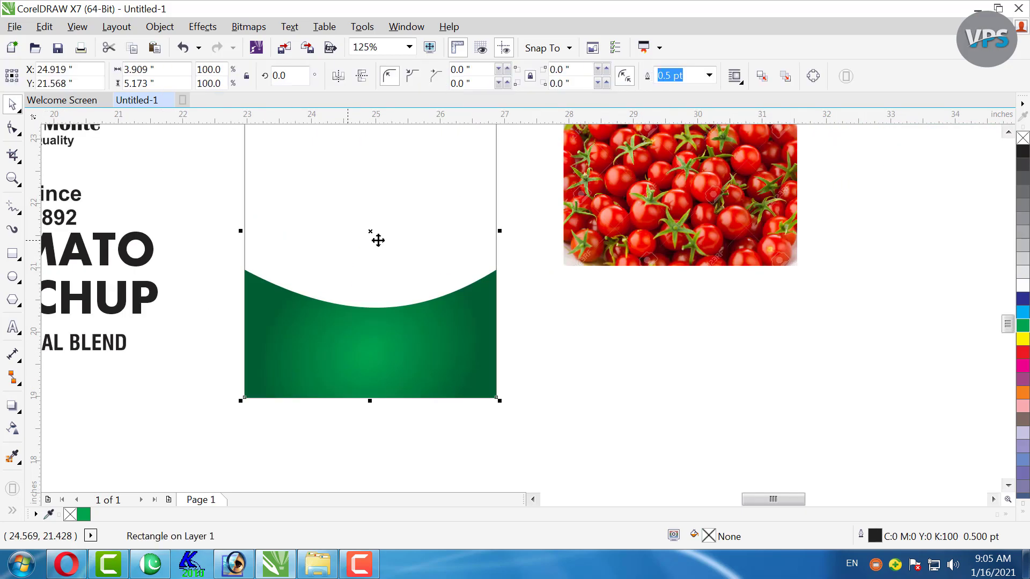
right_click(1022, 205)
left_click(517, 329)
key("F3")
key("F2")
scroll(255, 267, "up", 1)
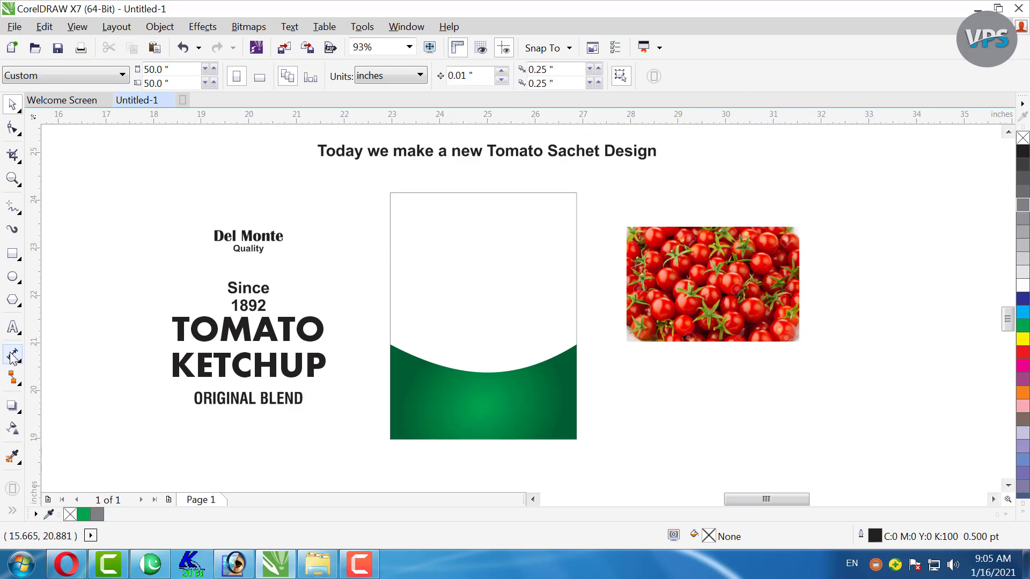
Draw an ellipse about 2.68 by 2.58 inches overlapping the green arc and center it on the sachet rectangle.
left_click(12, 277)
left_click_drag(535, 290, 407, 411)
left_click(11, 104)
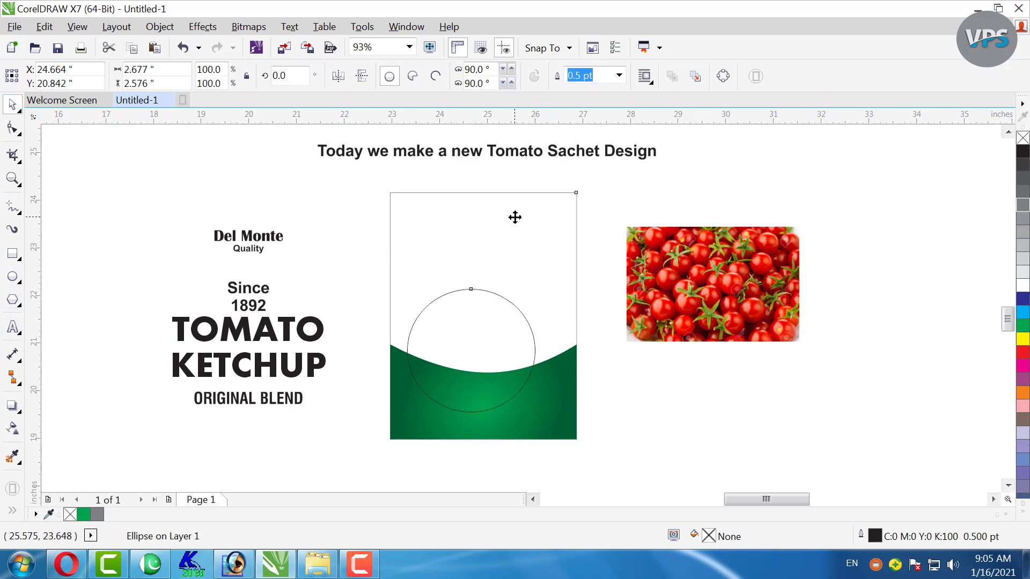
left_click(514, 220, "shift")
key("c")
key("e")
Stretch the sachet rectangle and the green shape to the left, widening both to about 4.33 inches.
left_click_drag(657, 216, 605, 260)
key("F2")
left_click_drag(575, 184, 333, 462)
left_click(554, 333)
left_click(545, 395)
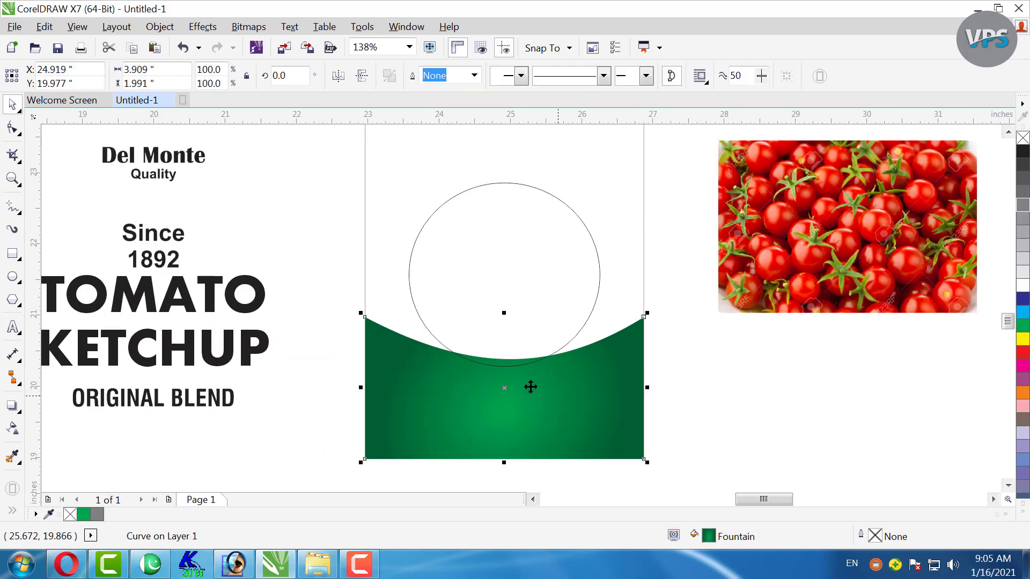
scroll(401, 327, "down", 2)
left_click(381, 290)
left_click_drag(381, 299, 366, 298)
left_click(411, 369)
left_click_drag(377, 360, 362, 360)
left_click(274, 387)
PowerClip the green shape inside the sachet rectangle.
key("F2")
left_click_drag(632, 259, 324, 435)
key("F3")
left_click(365, 367)
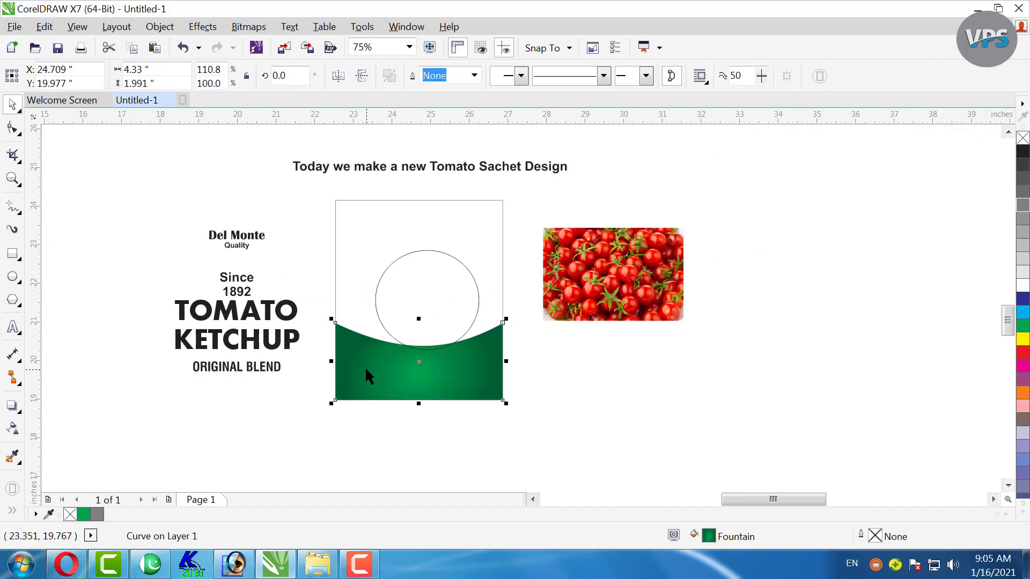
right_click(343, 367)
left_click(378, 150)
left_click(401, 231)
left_click(598, 207)
Lower the ellipse onto the green area, enlarge it to about 3.06 by 2.95 inches and center it horizontally on the sachet.
key("F2")
left_click_drag(634, 196, 322, 418)
left_click(430, 288)
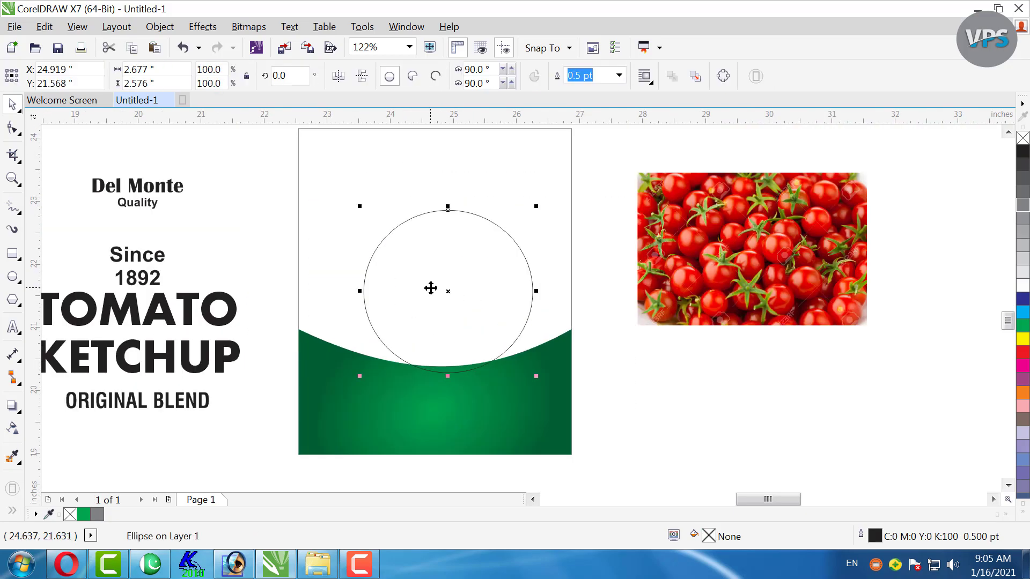
left_click_drag(438, 285, 404, 302)
left_click_drag(501, 222, 531, 209)
left_click(552, 364, "shift")
key("c")
Flatten the ellipse slightly from its upper edge to a height of about 2.84 inches.
left_click(680, 388)
left_click(441, 216)
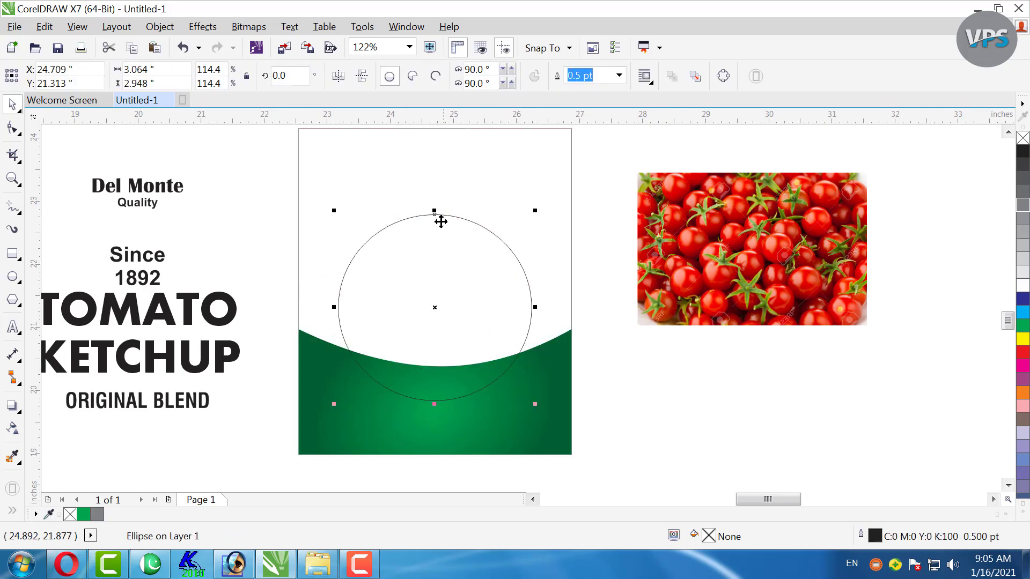
left_click_drag(436, 211, 434, 217)
Fill the ellipse with solid red and remove its outline.
left_click(1023, 352)
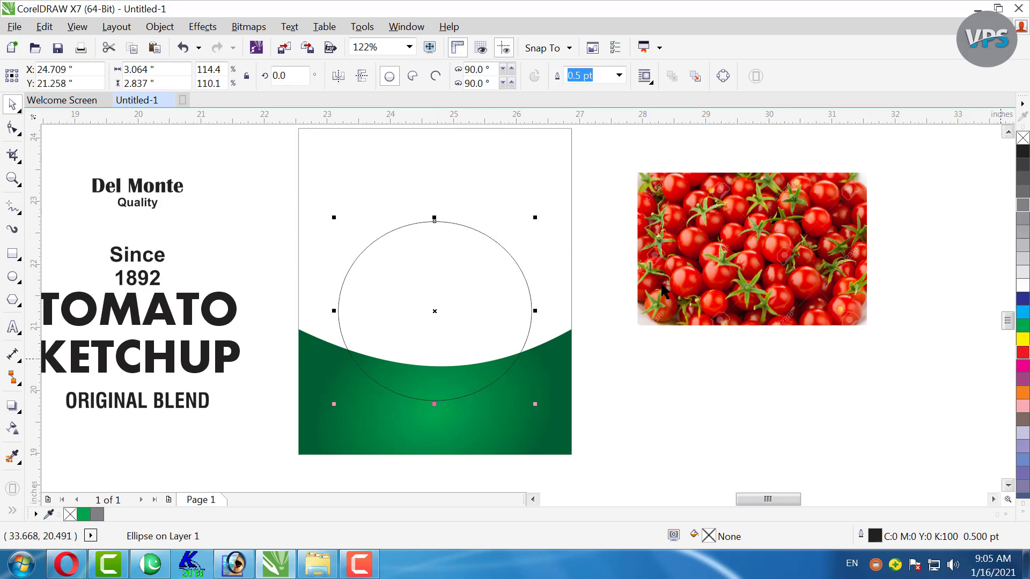
left_click(618, 75)
left_click(584, 91)
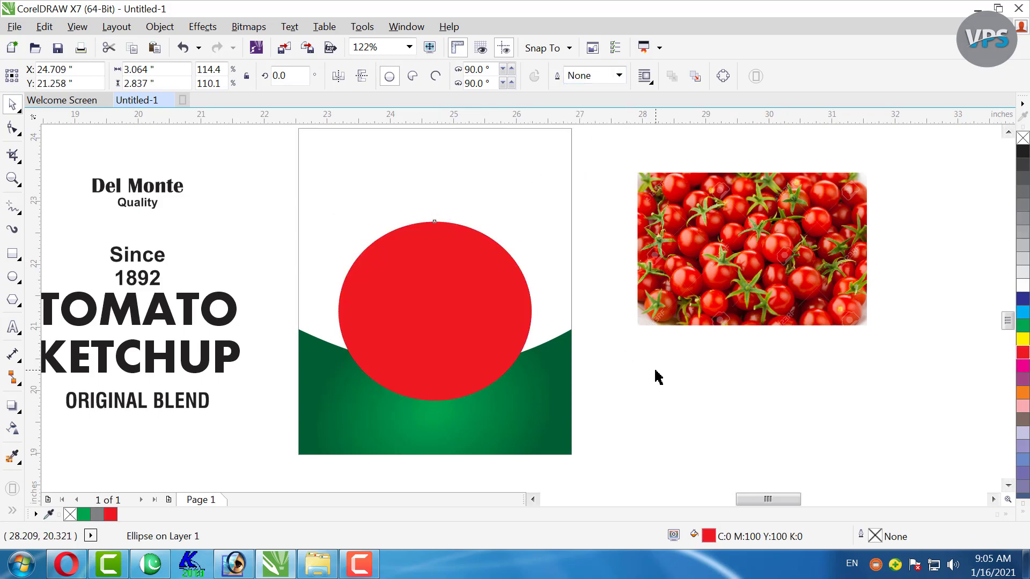
left_click(655, 375)
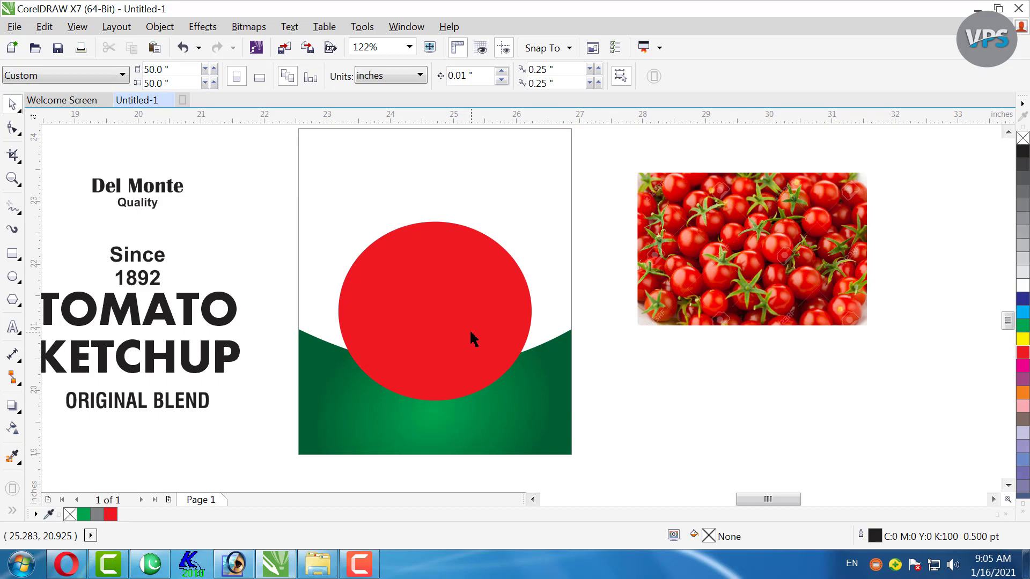
Give the red ellipse a linear fountain fill with red ends and intermediate color stops at about 22%, 46% and 69%.
left_click(473, 339)
double_click(708, 536)
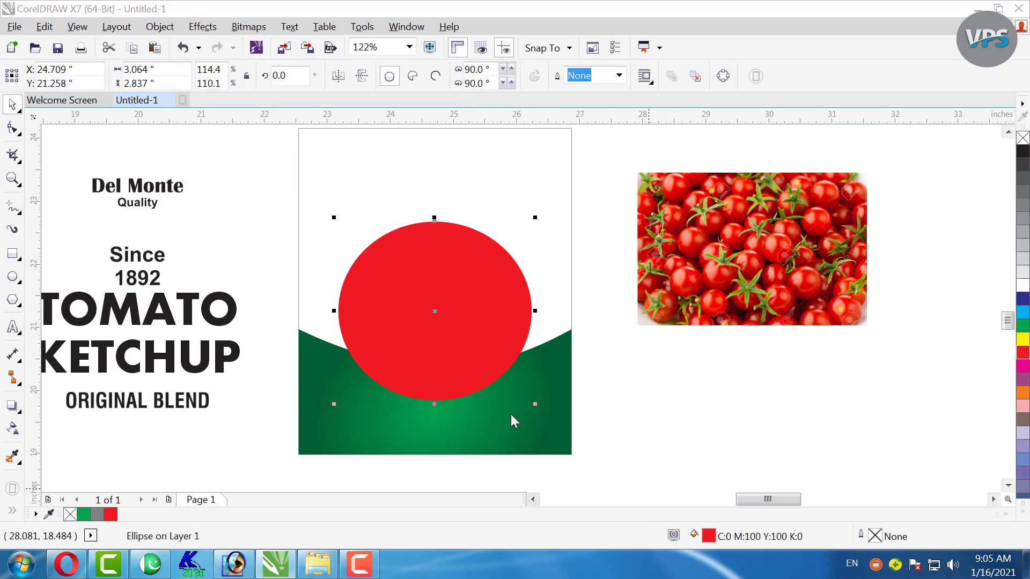
left_click(332, 187)
double_click(330, 353)
double_click(411, 354)
left_click(504, 345)
left_click(311, 402)
left_click(384, 273)
left_click(577, 407)
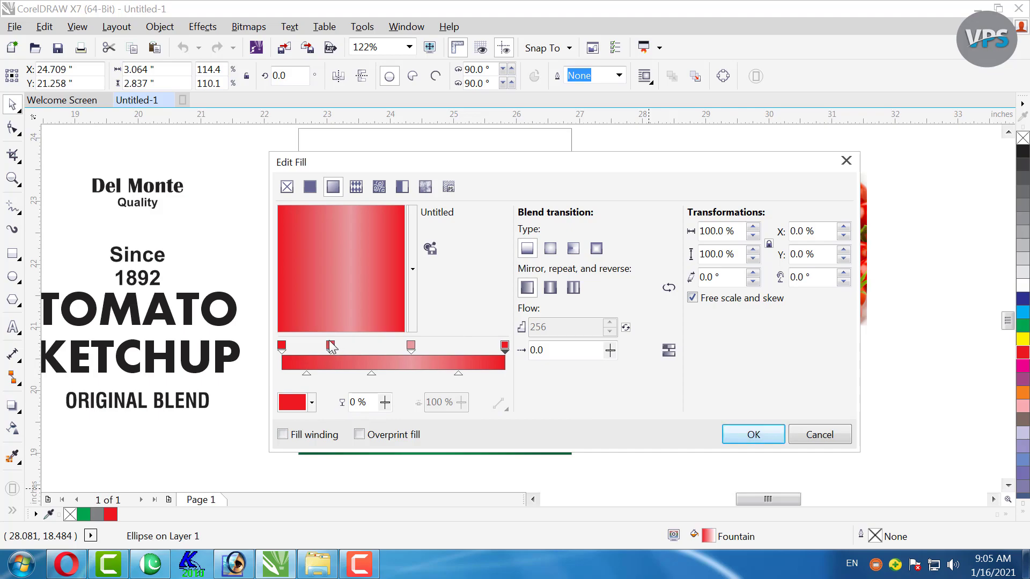
double_click(382, 353)
left_click_drag(413, 344, 443, 344)
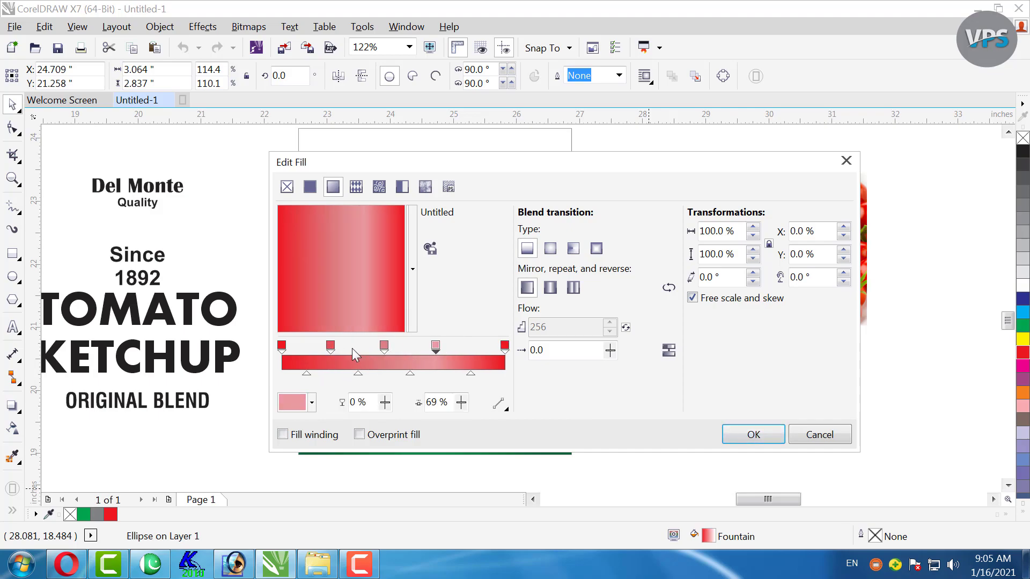
Recolor the fountain fill's 22% stop to C0 M79 Y53 K0 and its 46% stop to C1 M84 Y59 K0.
left_click(331, 345)
left_click(312, 403)
left_click(343, 277)
left_click(607, 403)
left_click(384, 346)
left_click(312, 402)
left_click(348, 279)
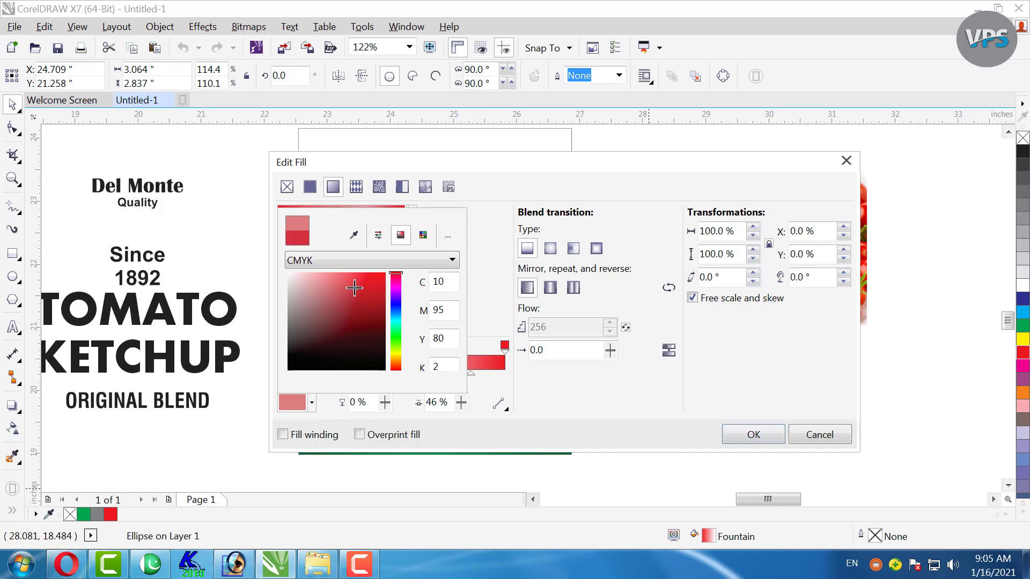
left_click(590, 398)
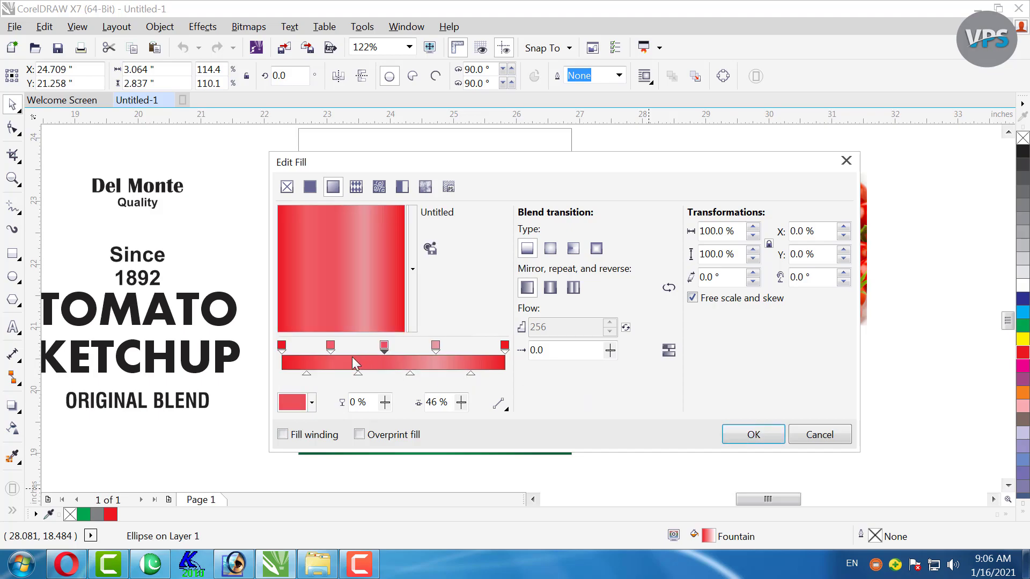
Recolor the 69% and 22% stops to lighter pinkish reds and apply the fountain fill to the ellipse.
left_click(436, 345)
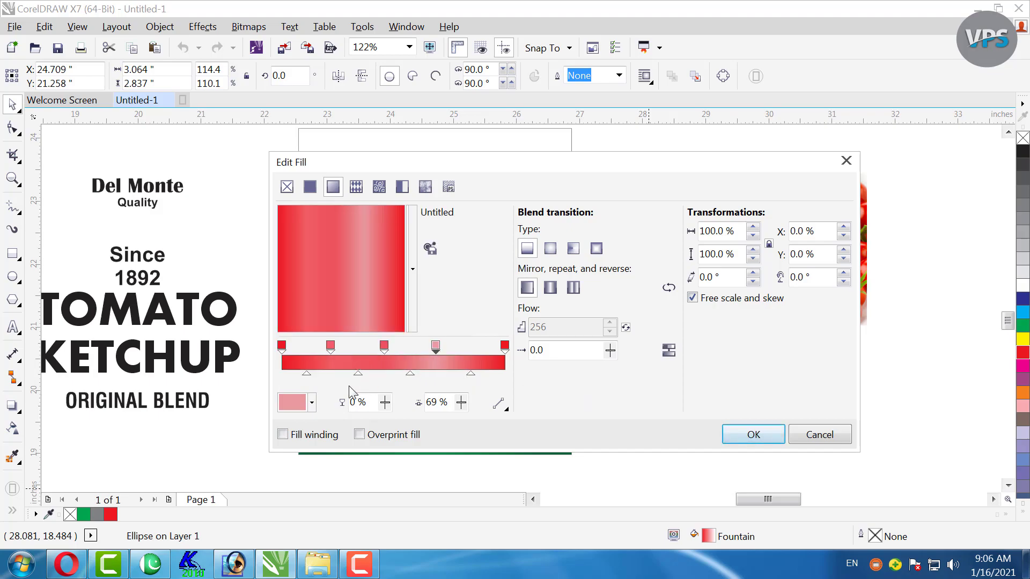
left_click(311, 402)
left_click(332, 278)
left_click(573, 404)
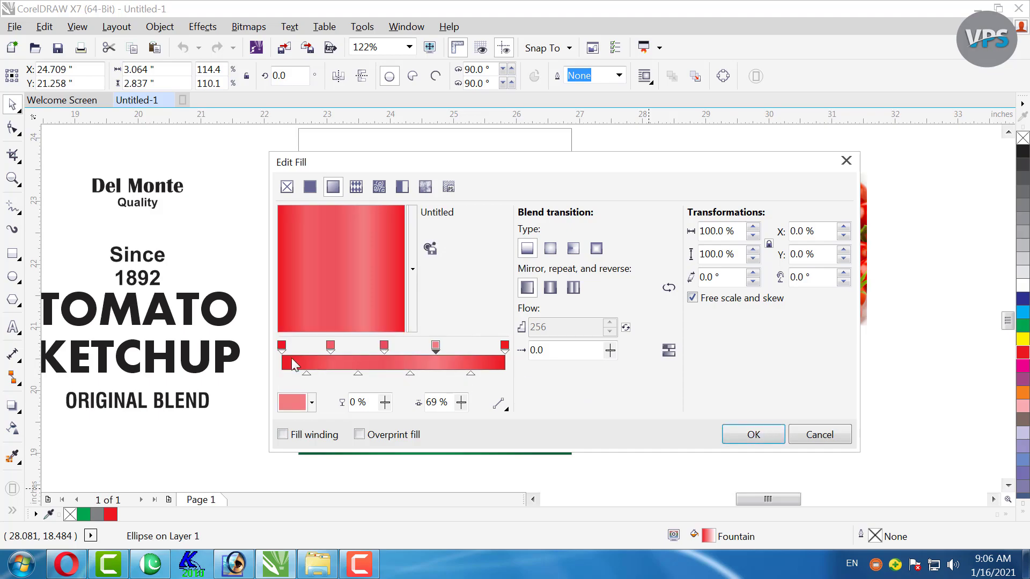
left_click(330, 346)
left_click(312, 402)
left_click(327, 280)
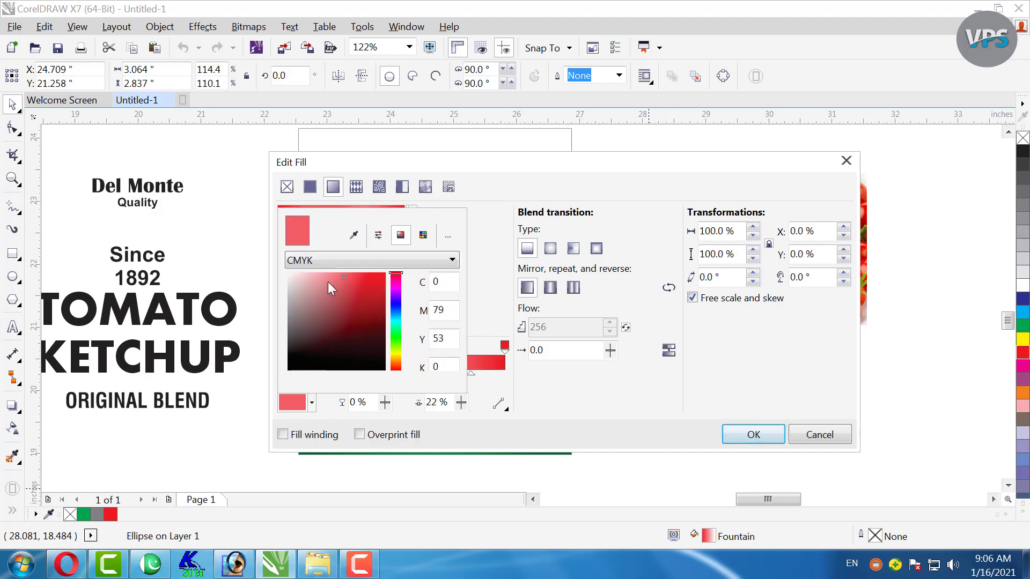
left_click(516, 384)
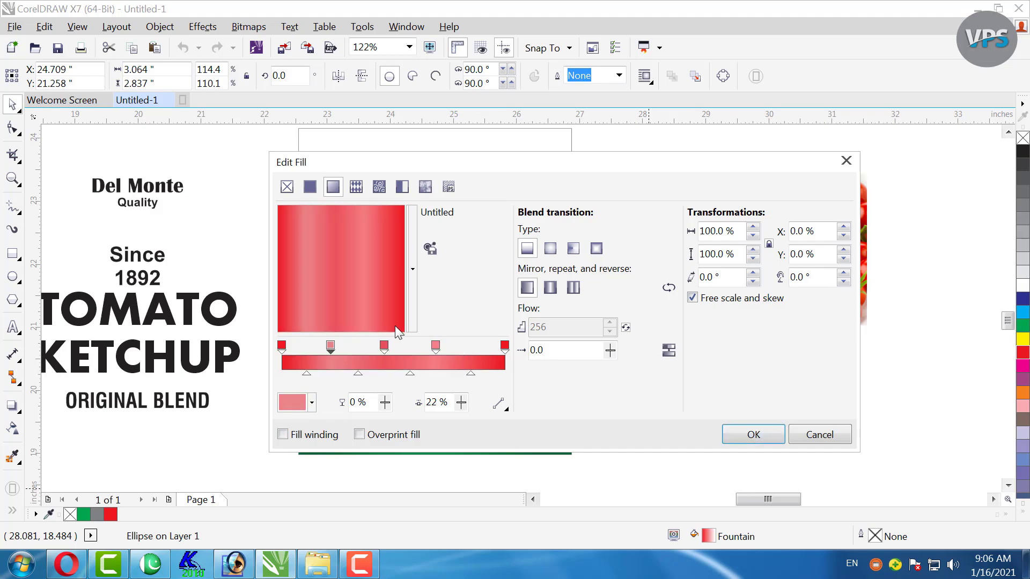
left_click(748, 437)
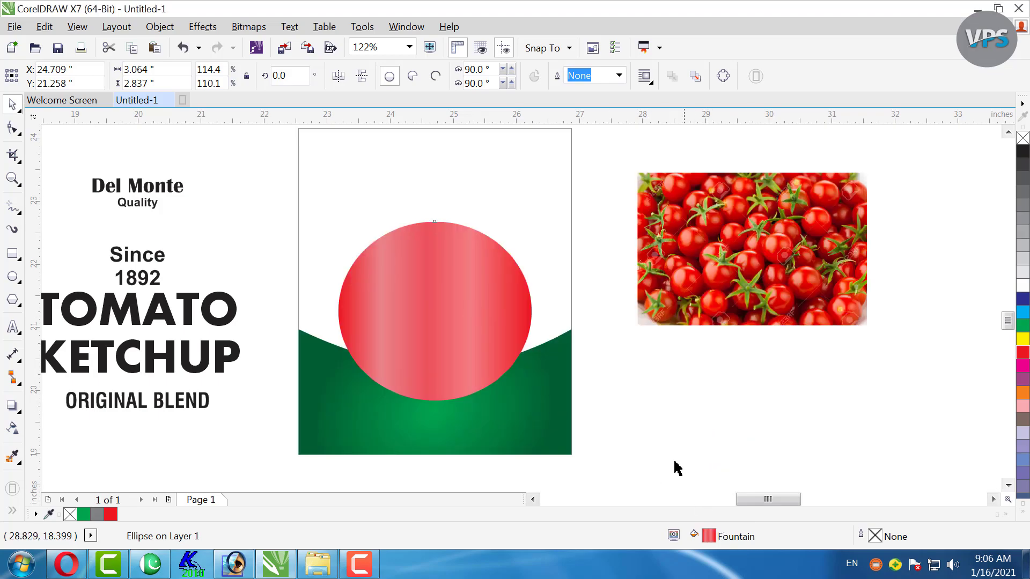
Reopen the ellipse's fountain fill and set the 46% stop to pure red and the 22% stop to a barely lighter red.
double_click(709, 536)
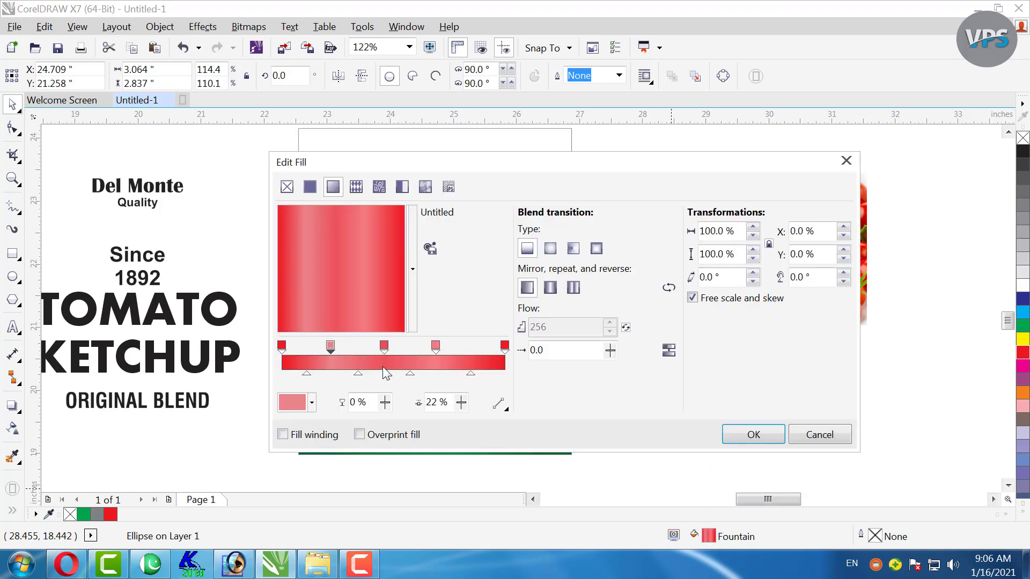
left_click(385, 348)
left_click(311, 402)
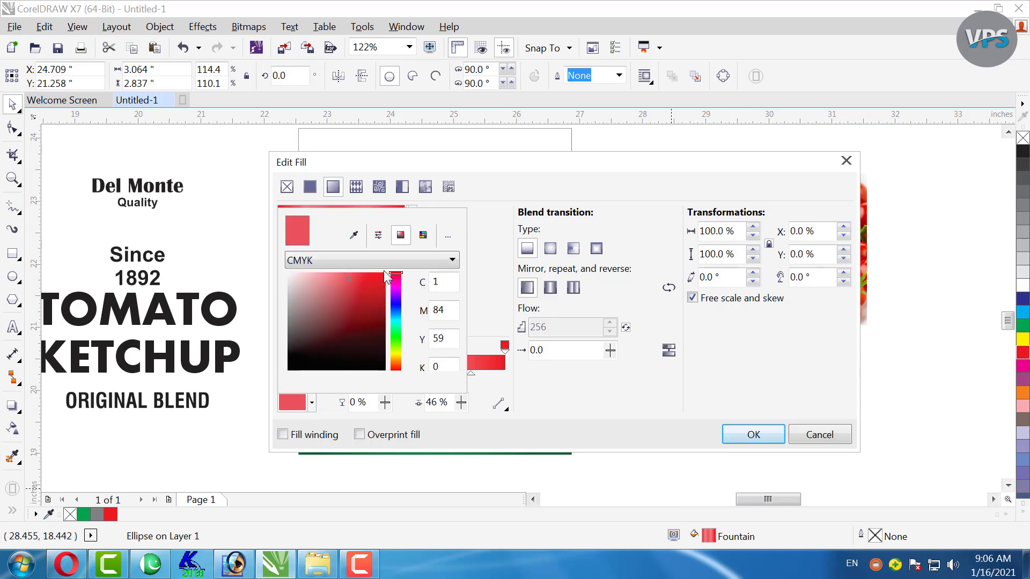
left_click(587, 397)
left_click(331, 346)
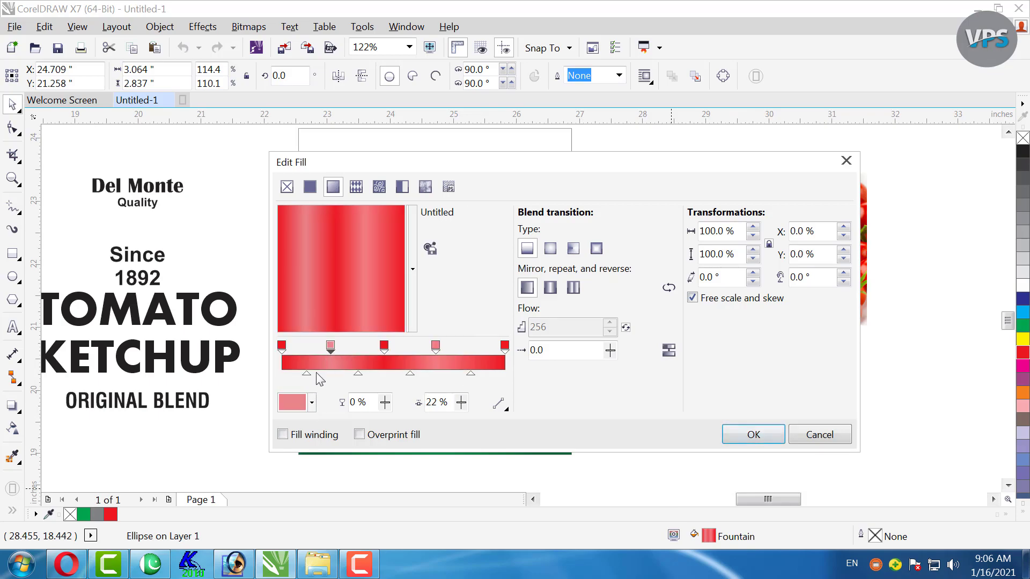
left_click(312, 403)
left_click(359, 277)
left_click(571, 392)
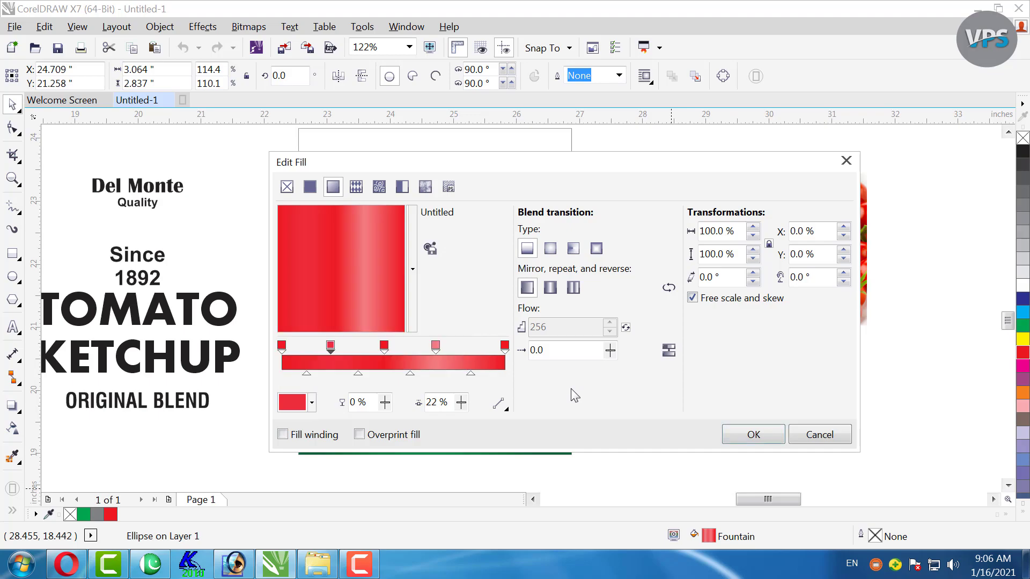
Set the 69% stop to pure red and the 46% stop to a slightly lighter red, and apply the fill.
left_click(435, 348)
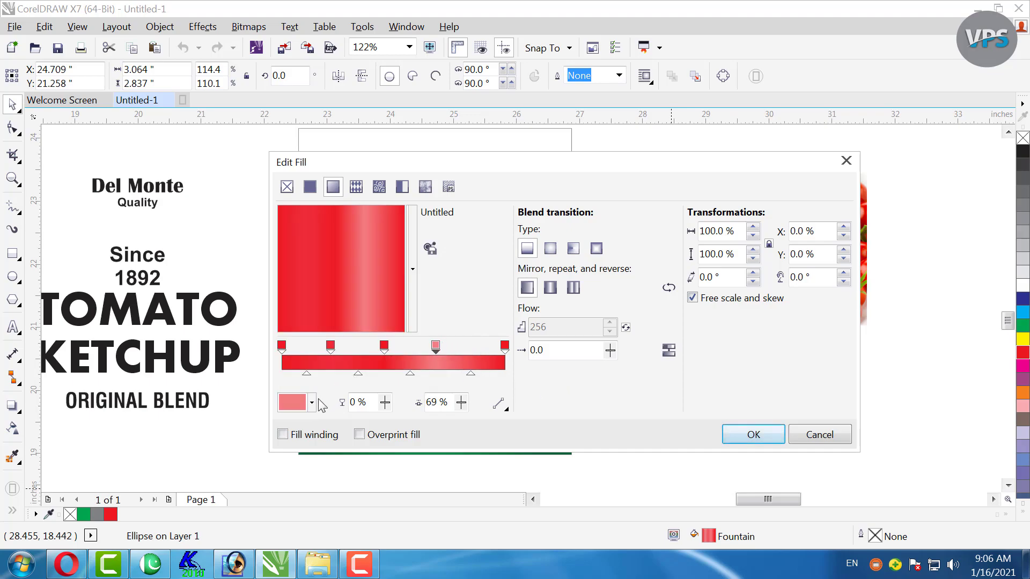
left_click(312, 403)
left_click(379, 276)
left_click(563, 410)
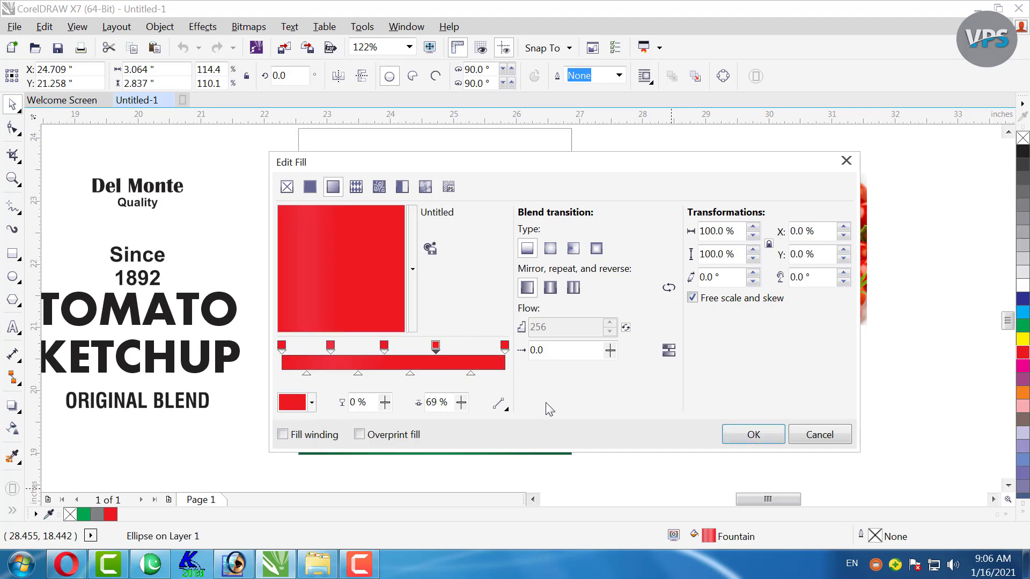
left_click(384, 347)
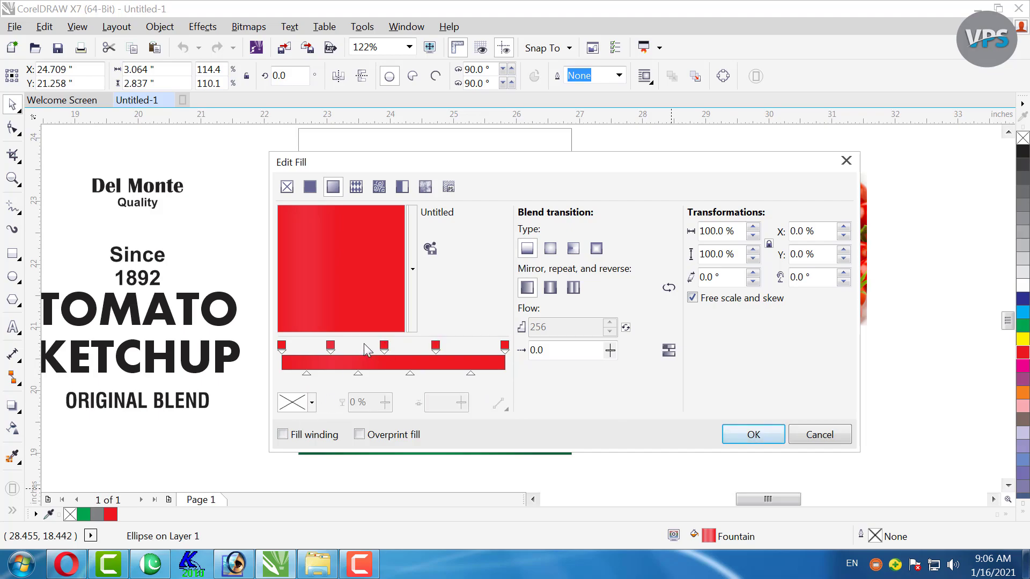
left_click(384, 346)
left_click(311, 403)
left_click(354, 279)
left_click(590, 397)
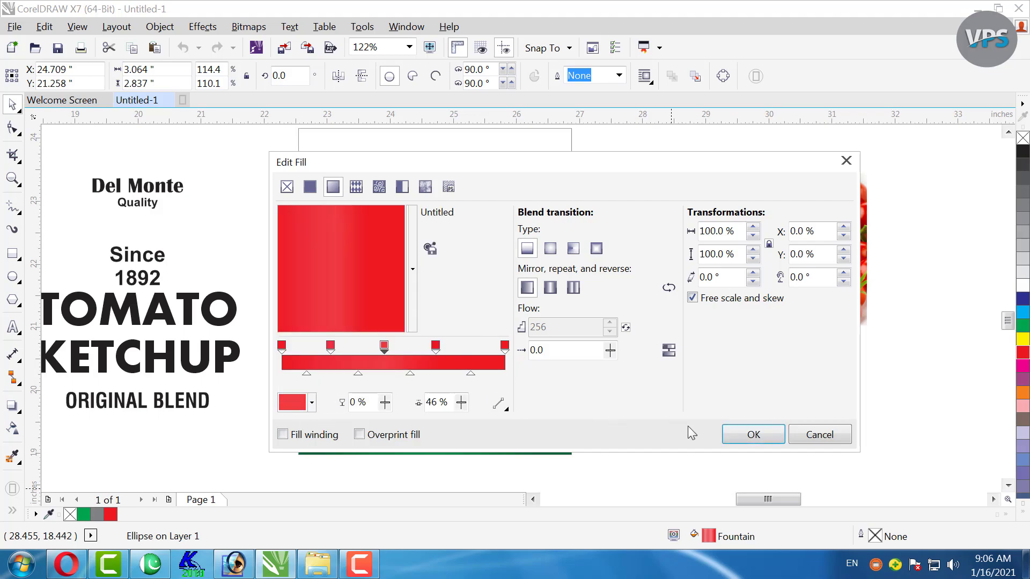
left_click(746, 440)
Draw an unfilled ellipse about 1.35 inches high beside the sachet and move it clear of the label texts.
scroll(395, 301, "down", 2)
left_click_drag(724, 213, 186, 401)
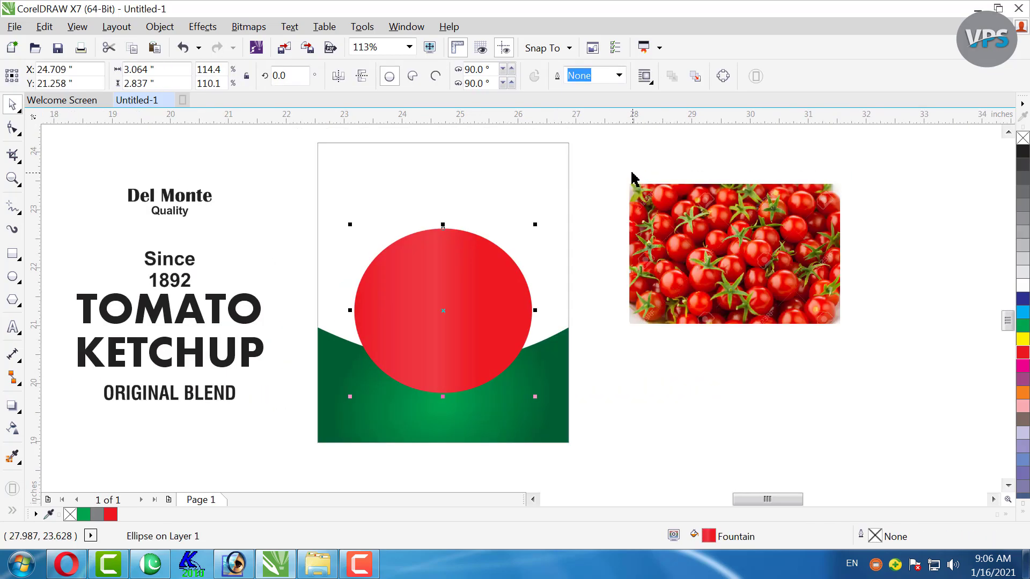
left_click_drag(328, 193, 237, 268)
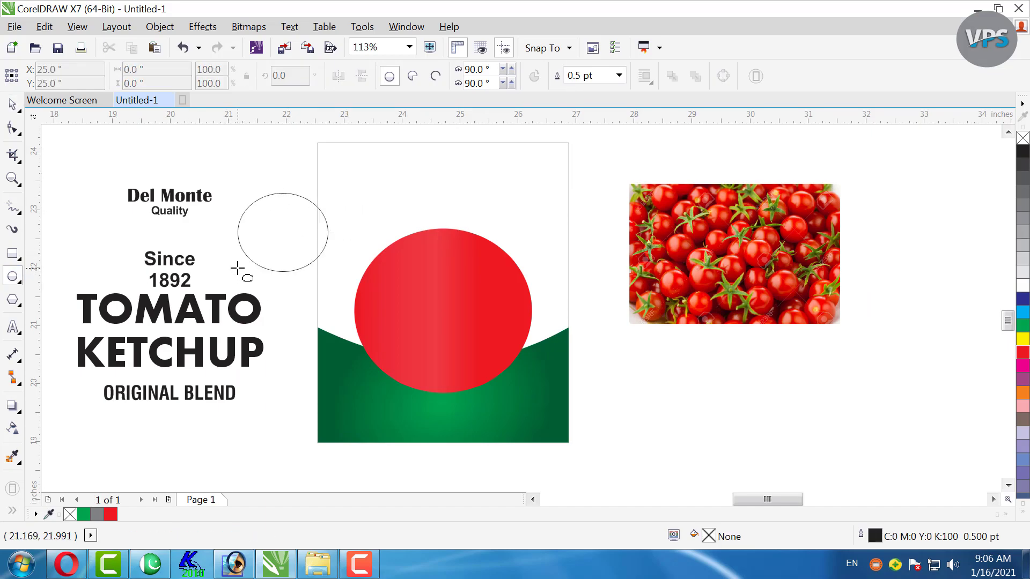
left_click(11, 105)
key("F2")
left_click_drag(432, 164, 234, 298)
left_click(413, 278)
scroll(413, 278, "down", 2)
left_click_drag(348, 273, 203, 255)
Make two copies of the unfilled ellipse, keeping one apart, and weld the two horizontally overlapping ellipses into one shape.
key("F2")
left_click_drag(295, 229, 164, 338)
left_click_drag(463, 226, 489, 234)
right_click(489, 234)
left_click(349, 430)
left_click(555, 290)
left_click_drag(547, 214, 299, 301)
left_click(384, 229, "shift")
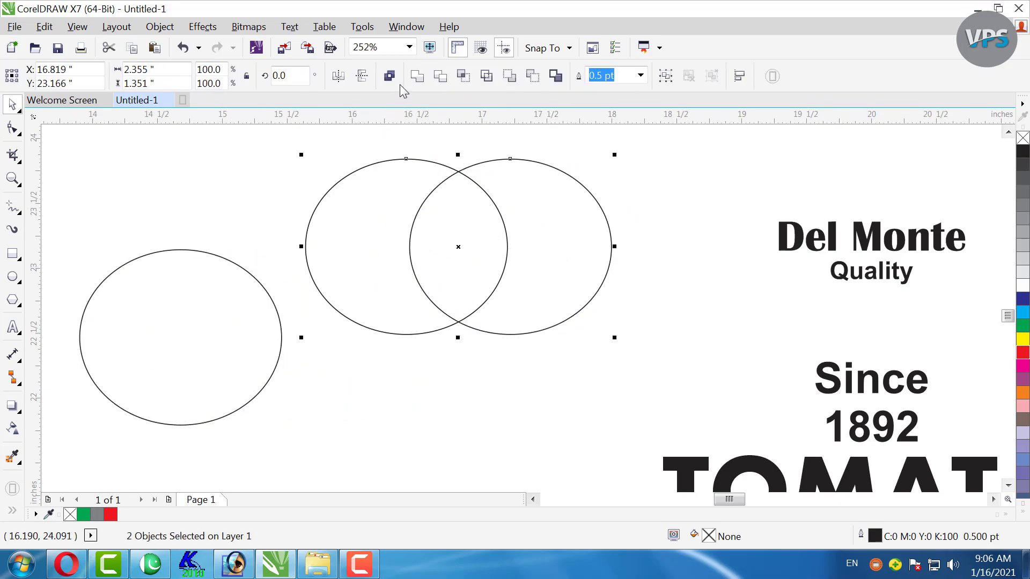
left_click(416, 77)
Move the spare ellipse onto the lower middle of the welded shape, narrow it and center it horizontally on that shape.
left_click(207, 329)
left_click_drag(207, 329, 490, 291)
left_click_drag(569, 299, 556, 299)
left_click_drag(474, 291, 473, 269)
left_click(567, 236, "shift")
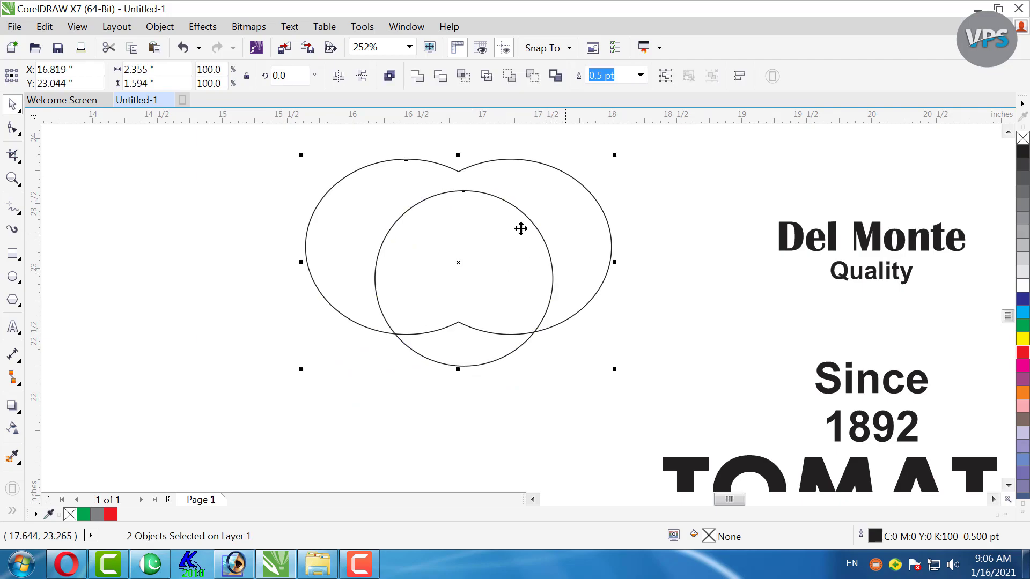
key("c")
left_click(241, 255)
Weld the narrowed ellipse with the double-lobed shape into a single heart-like outline.
left_click(448, 283)
left_click(558, 231, "shift")
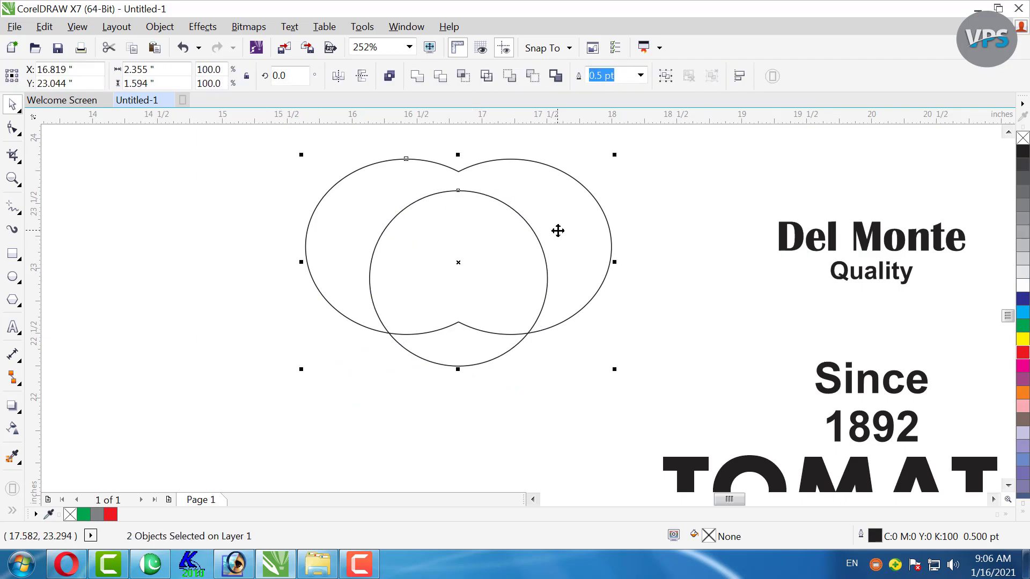
left_click(418, 76)
left_click(293, 356)
left_click(399, 282)
Move the heart-like outline onto the sachet so it overlaps the upper part of the red ellipse.
scroll(325, 270, "down", 2)
left_click(251, 292)
scroll(262, 214, "down", 3)
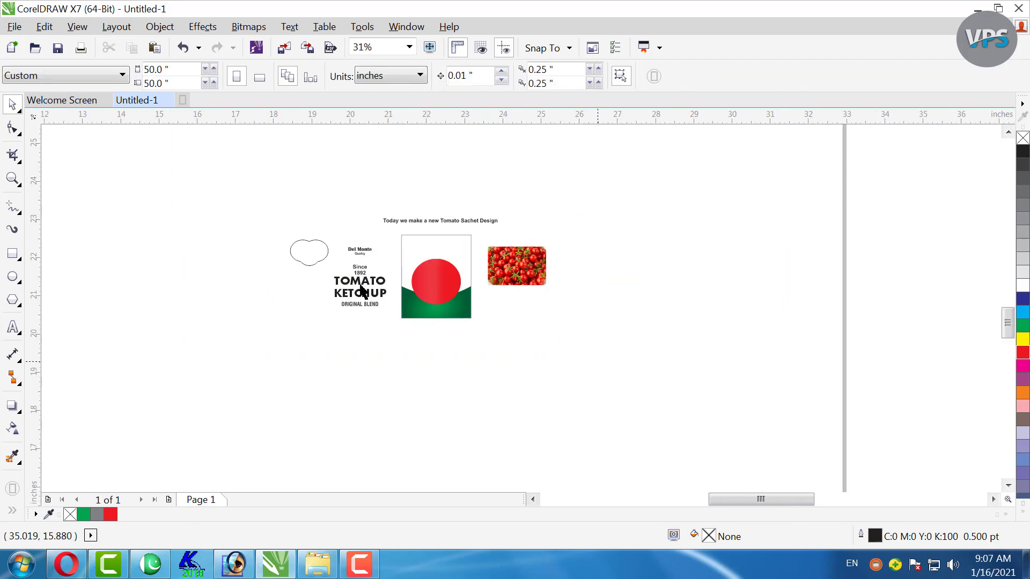
scroll(368, 292, "up", 4)
left_click(218, 210)
left_click_drag(218, 209, 557, 229)
Scale the heart-like outline down to about 2.02 by 1.37 inches and center it horizontally on the red ellipse.
scroll(555, 222, "up", 3)
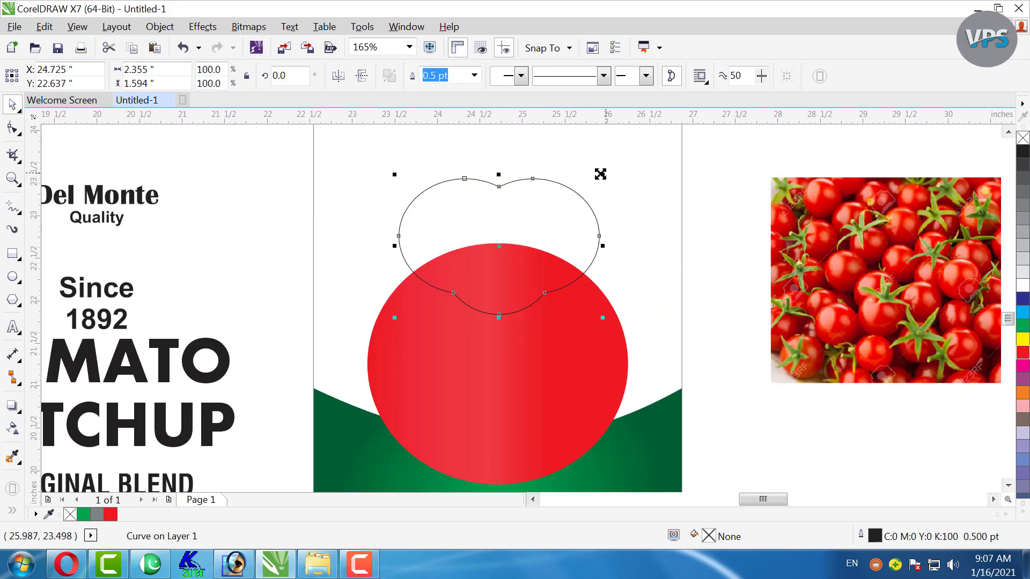
left_click_drag(597, 178, 584, 188)
left_click(548, 391, "shift")
key("c")
left_click(325, 223)
Fill the heart-like shape above the ellipse with solid red.
scroll(317, 260, "down", 3)
left_click(559, 205)
key("F2")
left_click_drag(503, 199, 235, 419)
left_click(590, 204)
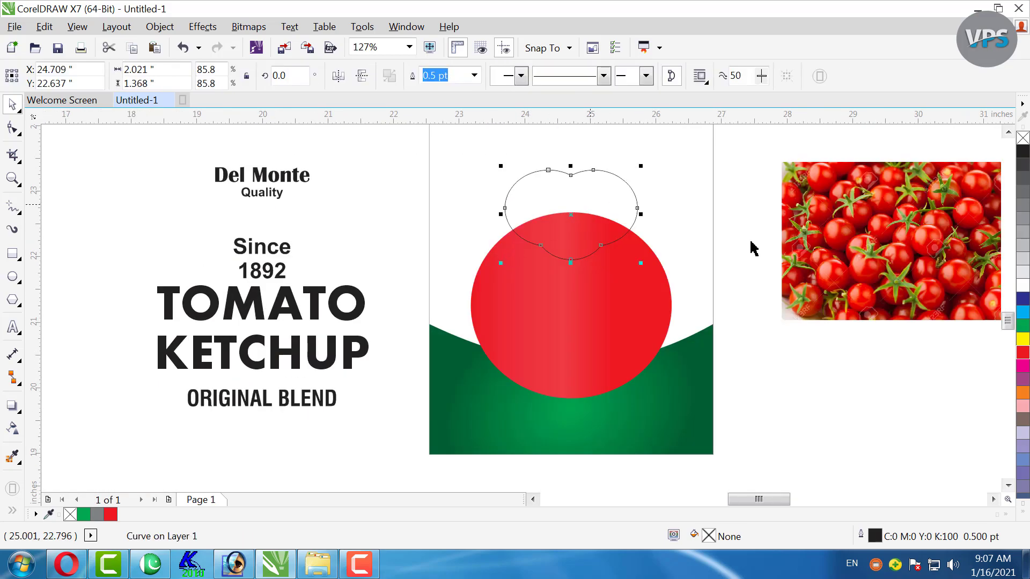
left_click(1022, 352)
left_click(846, 445)
Remove the black outline from the red heart-like shape by setting its outline width to None.
key("F2")
left_click_drag(734, 167, 391, 322)
left_click(516, 237)
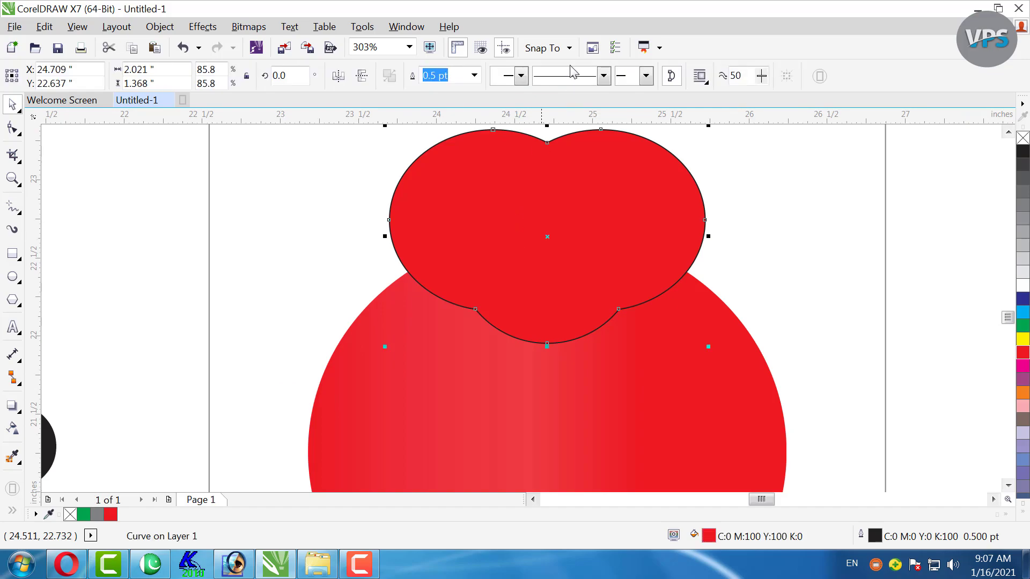
left_click(475, 76)
left_click(460, 91)
left_click(208, 191)
Add a one-step outside contour of about 0.046 inch to the heart-like shape and break the contour group apart.
left_click(529, 272)
left_click(16, 408)
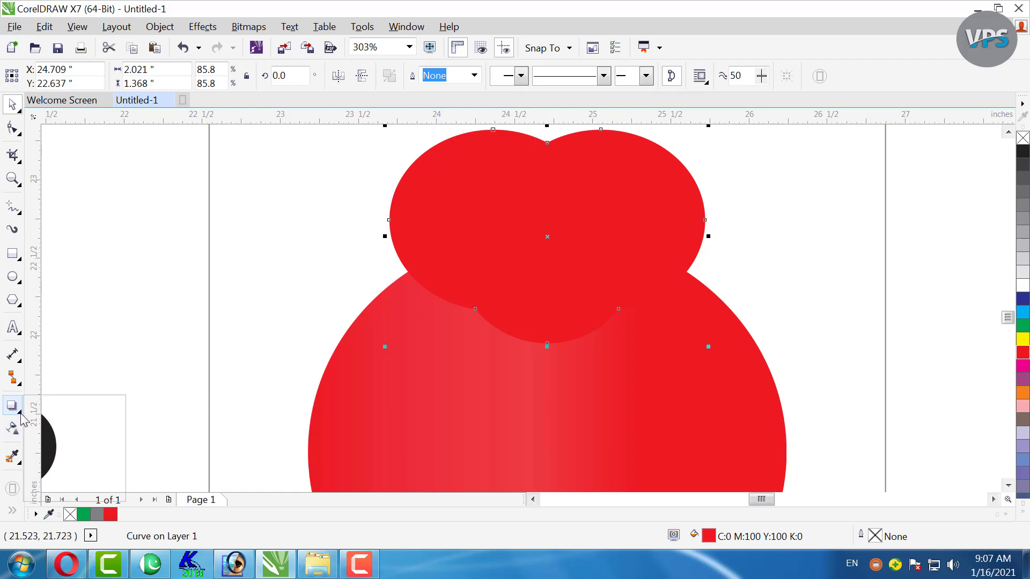
left_click(65, 423)
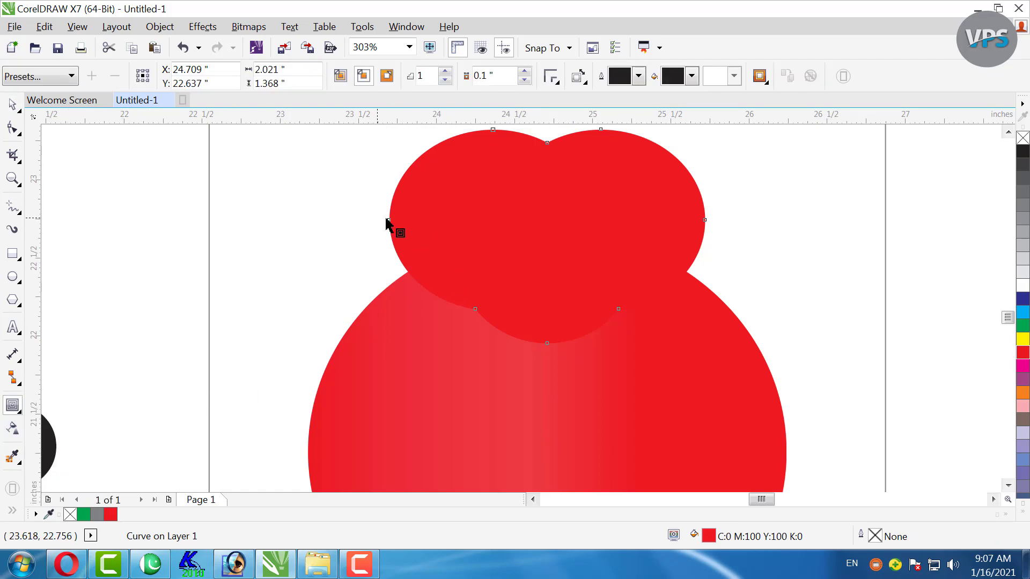
mouse_move(389, 219)
left_mouse_down()
mouse_move(370, 231)
mouse_move(382, 222)
mouse_move(382, 236)
left_mouse_up()
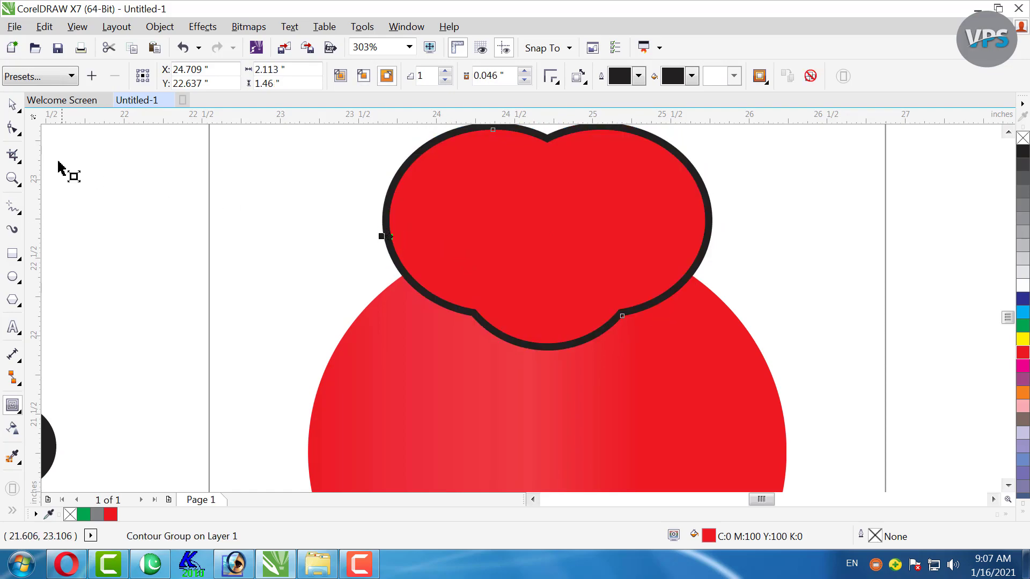
left_click(15, 107)
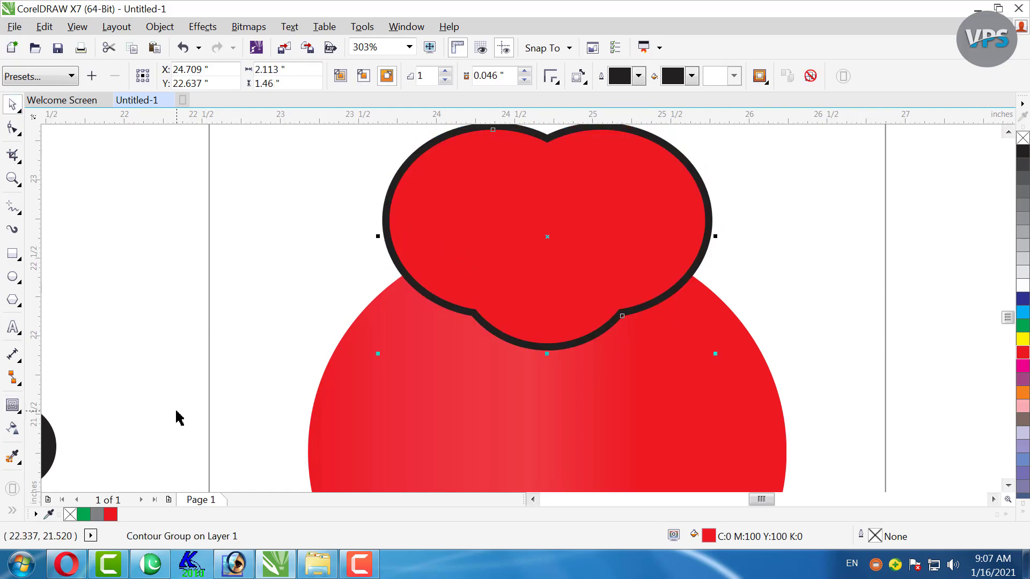
key("ctrl+k")
left_click(494, 339)
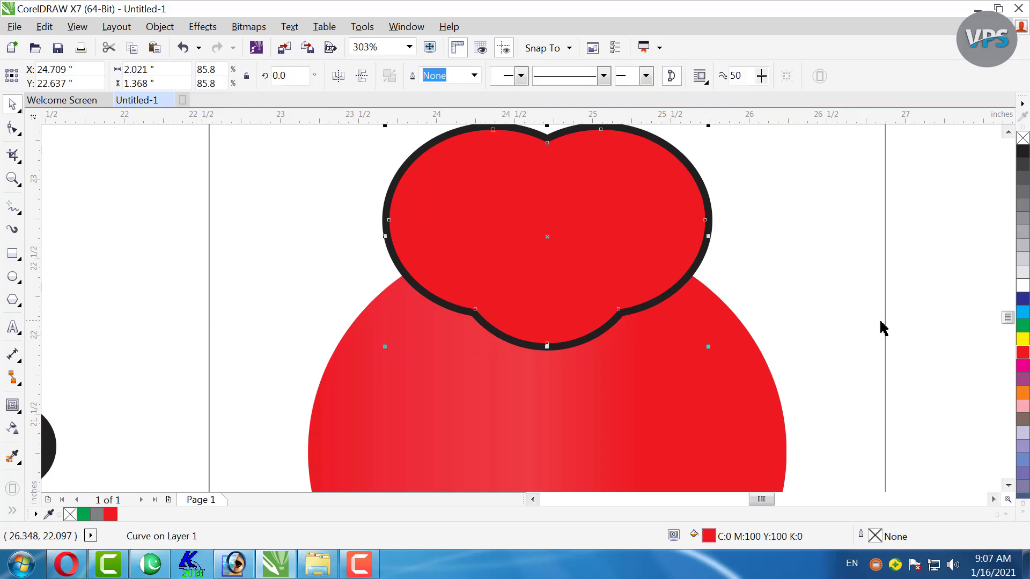
left_click(1023, 339)
key("ctrl+z")
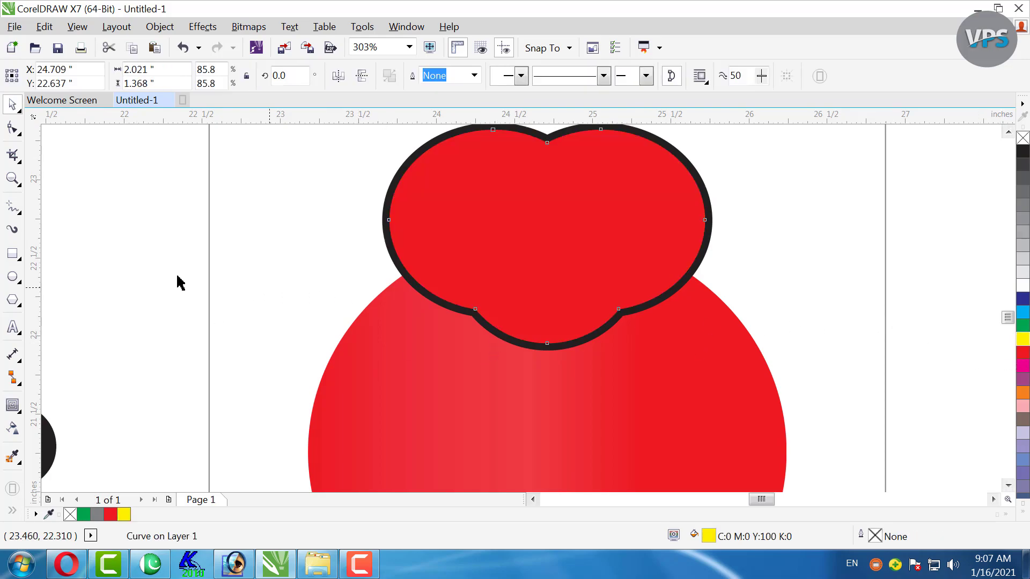
Fill the separated black contour shape around the red heart-like shape with yellow.
left_click(423, 298)
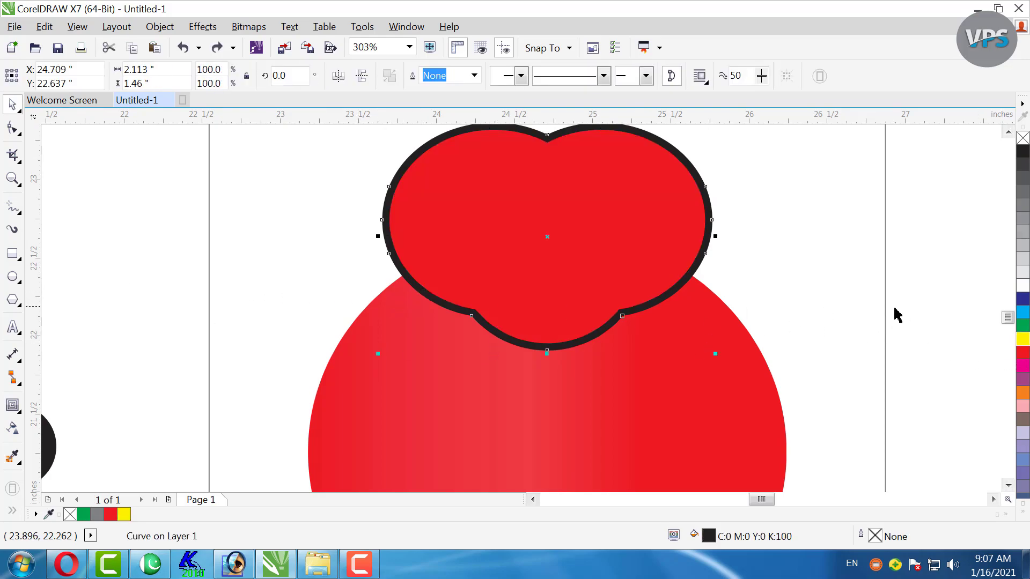
right_click(1023, 340)
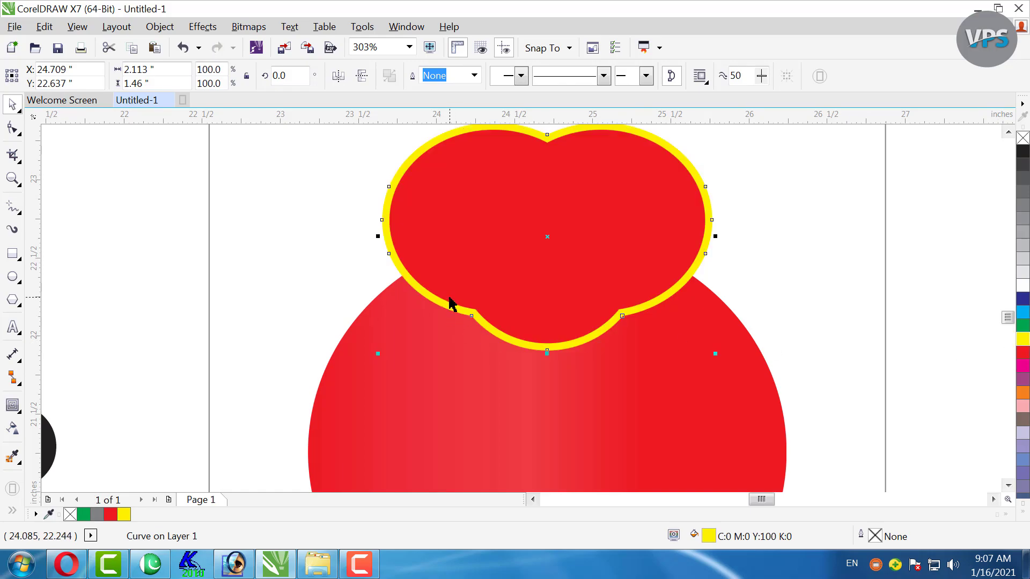
Give the yellow contour shape around the badge a white outline 3.0 pt wide.
key("F3")
key("F2")
left_click_drag(657, 226, 409, 366)
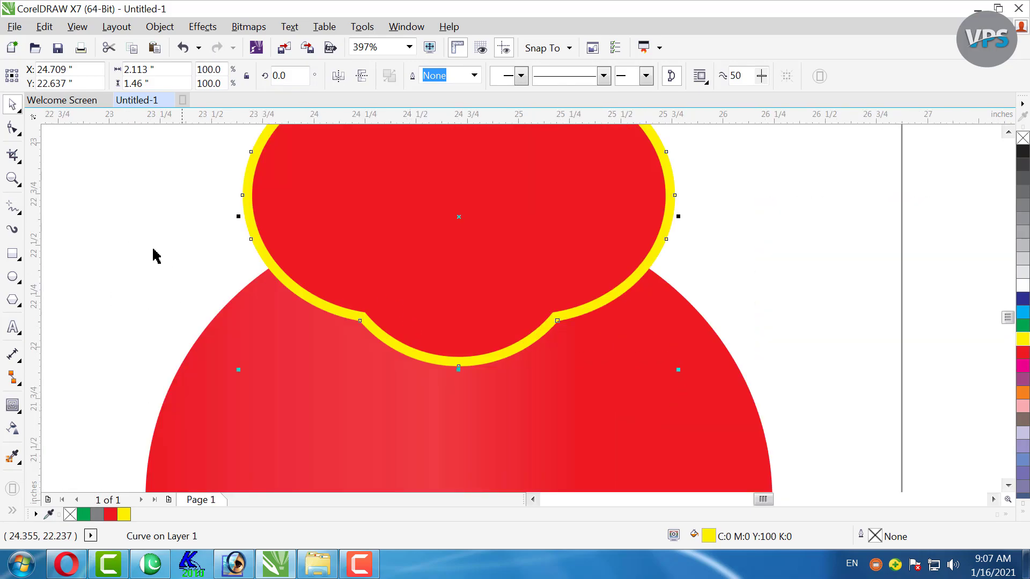
right_click(1024, 287)
left_click(474, 75)
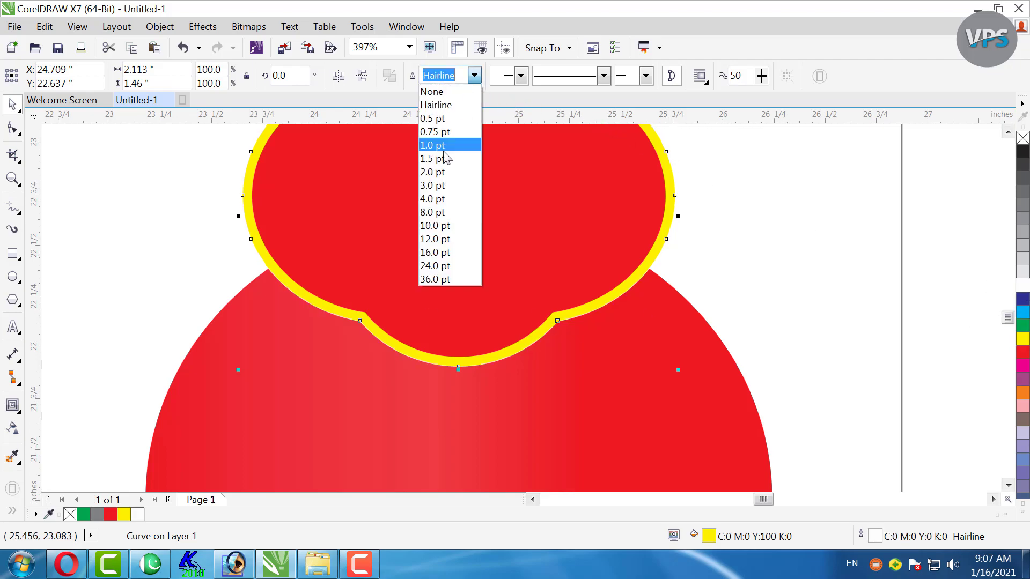
left_click(448, 188)
Set the contour shape's white outline to round line caps, Behind fill and Scale with object.
key("F12")
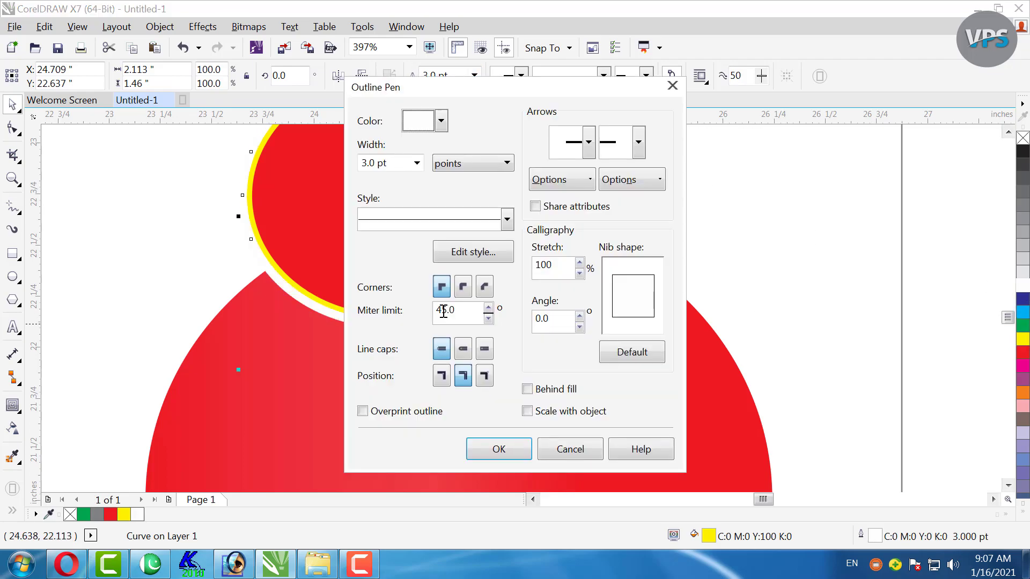
left_click(464, 348)
left_click(527, 388)
left_click(527, 410)
left_click(499, 449)
scroll(454, 273, "down", 2)
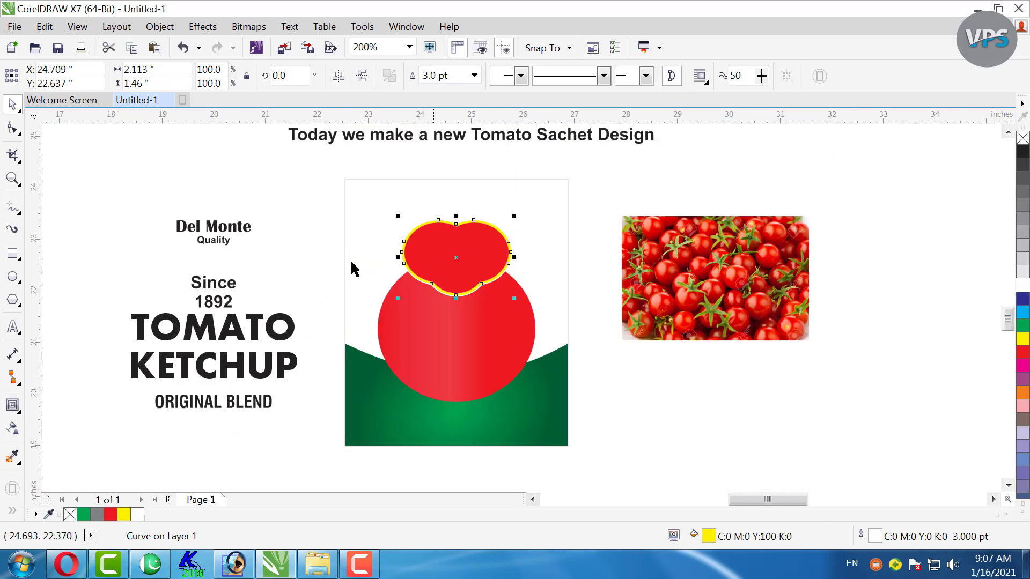
Move the Del Monte and Quality texts together onto the red badge.
left_click(274, 227)
key("F2")
left_click_drag(675, 167, 94, 438)
left_click(328, 214)
left_click_drag(385, 181, 185, 287)
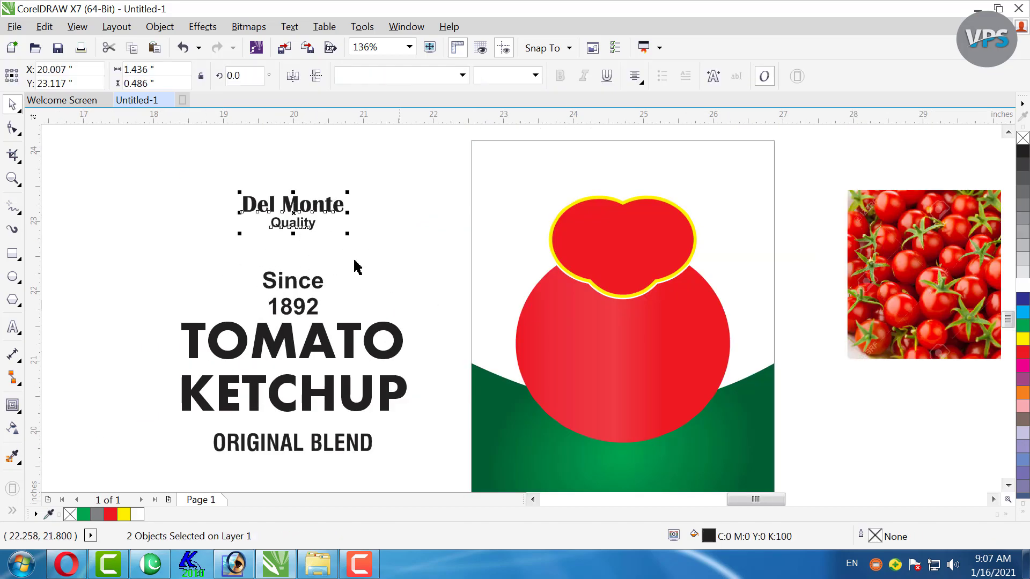
left_click_drag(314, 207, 643, 237)
Enlarge the Del Monte and Quality texts to about 1.8 inches wide and group them.
left_click_drag(738, 180, 510, 345)
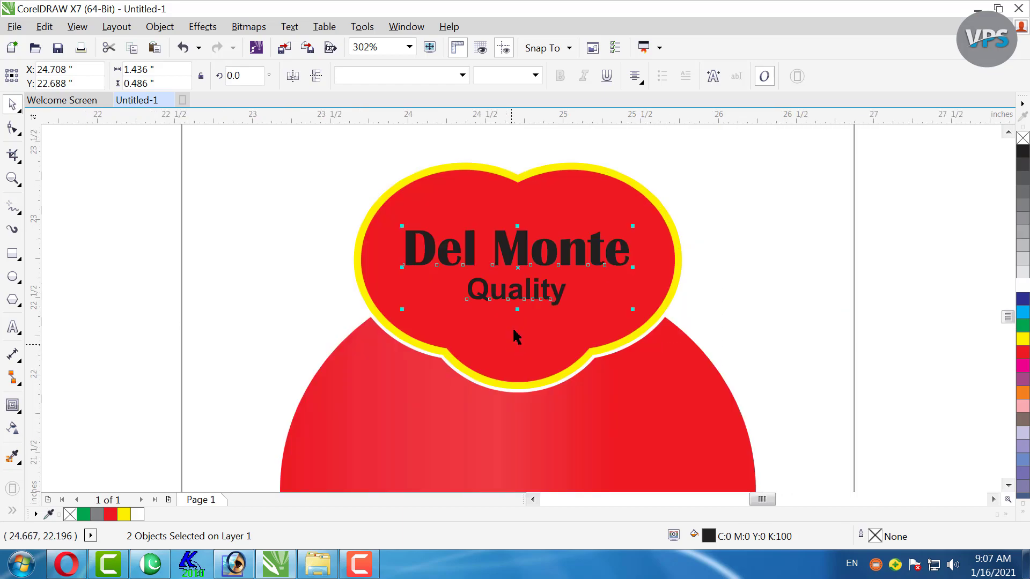
key("F3")
left_click_drag(613, 206, 414, 374)
left_click_drag(640, 236, 670, 220)
key("ctrl+g")
Centre the Del Monte Quality text group horizontally and vertically on the red badge.
left_click(637, 336, "shift")
key("c")
key("e")
left_click(638, 296)
left_click(622, 266)
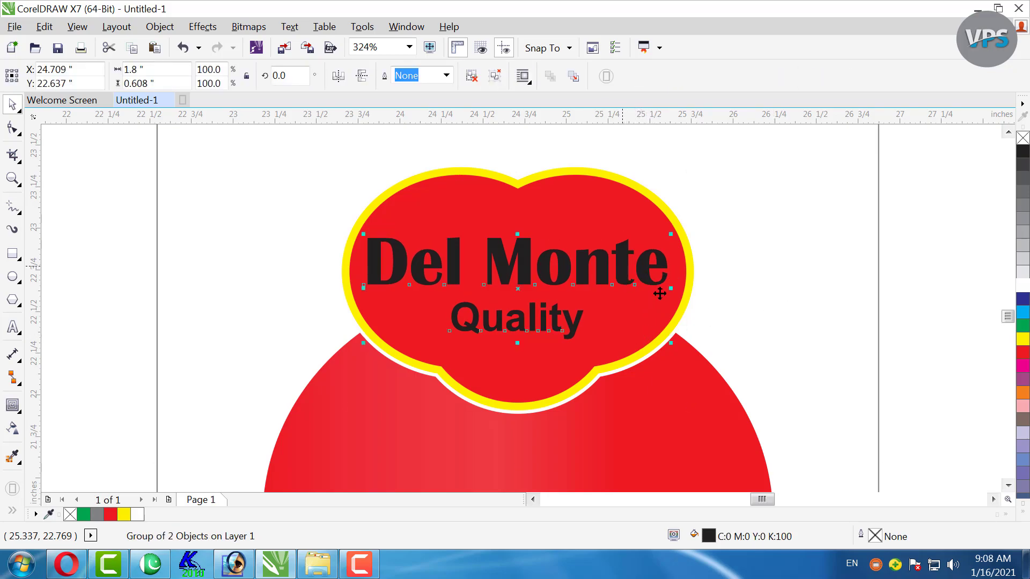
Scale the Del Monte Quality group down to about 1.585 inches wide and fill it with white.
left_click_drag(672, 342, 650, 339)
left_click(650, 394)
double_click(583, 252)
left_click(629, 258)
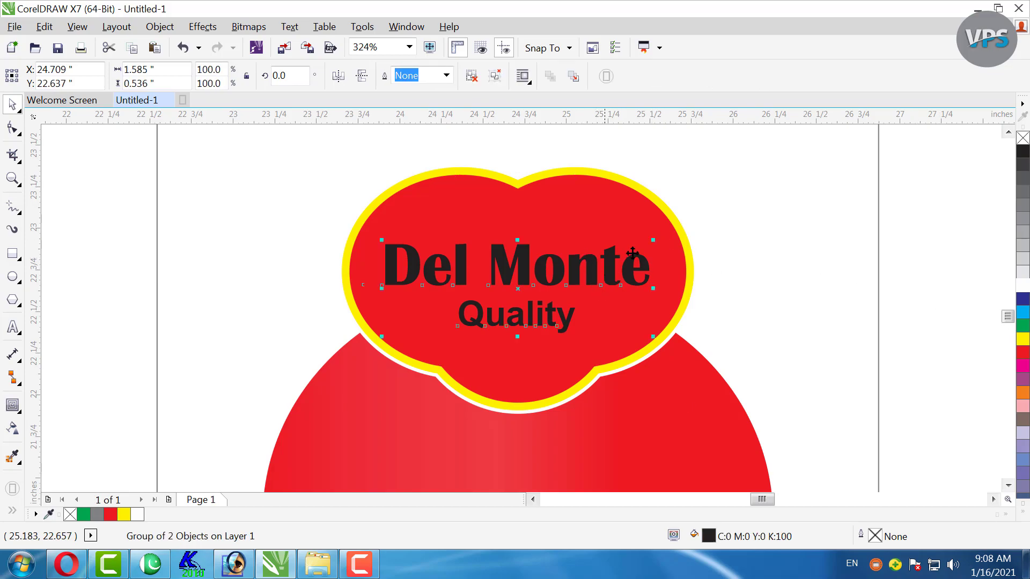
left_click(1022, 285)
PowerClip the tomato photo inside the sachet's base rectangle.
scroll(435, 268, "down", 2)
left_click(285, 223)
key("F2")
left_click_drag(706, 213, 296, 410)
left_click(780, 252)
right_click(760, 229)
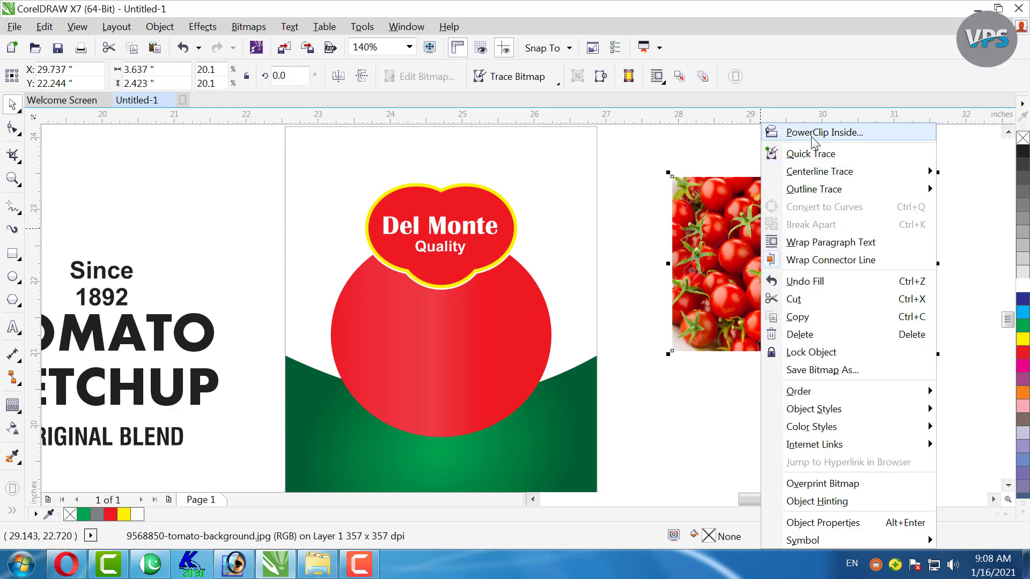
left_click(785, 132)
left_click(541, 152)
Edit the PowerClip contents, enlarging the tomato photo to about 6.57 inches wide so it covers the sachet's upper area, and finish editing.
left_click(749, 322)
left_click(568, 197)
scroll(547, 247, "down", 2)
left_click(448, 400)
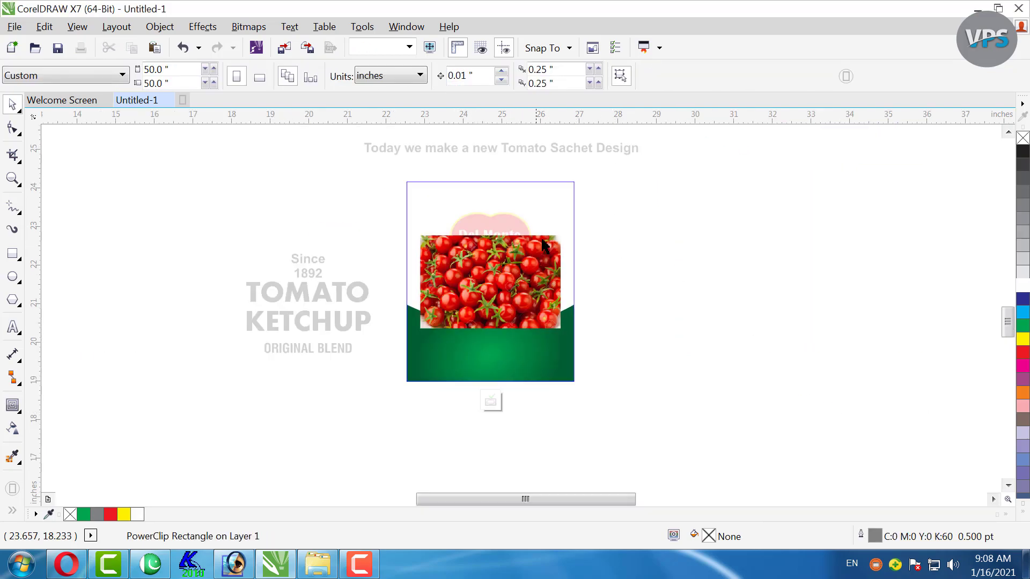
left_click_drag(506, 247, 487, 194)
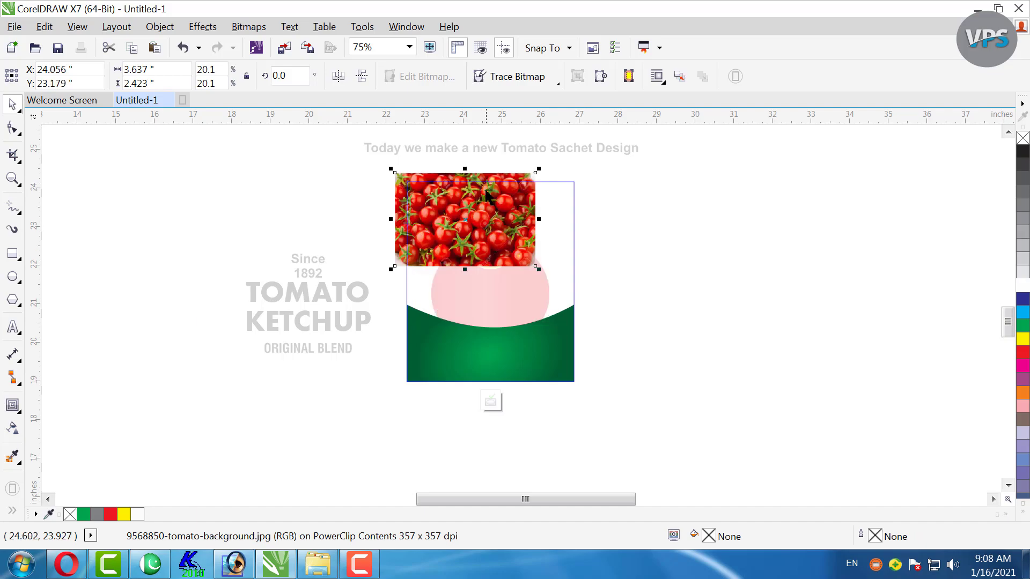
left_click_drag(539, 270, 616, 327)
left_click_drag(604, 183, 625, 156)
left_click(725, 179)
left_click(573, 236)
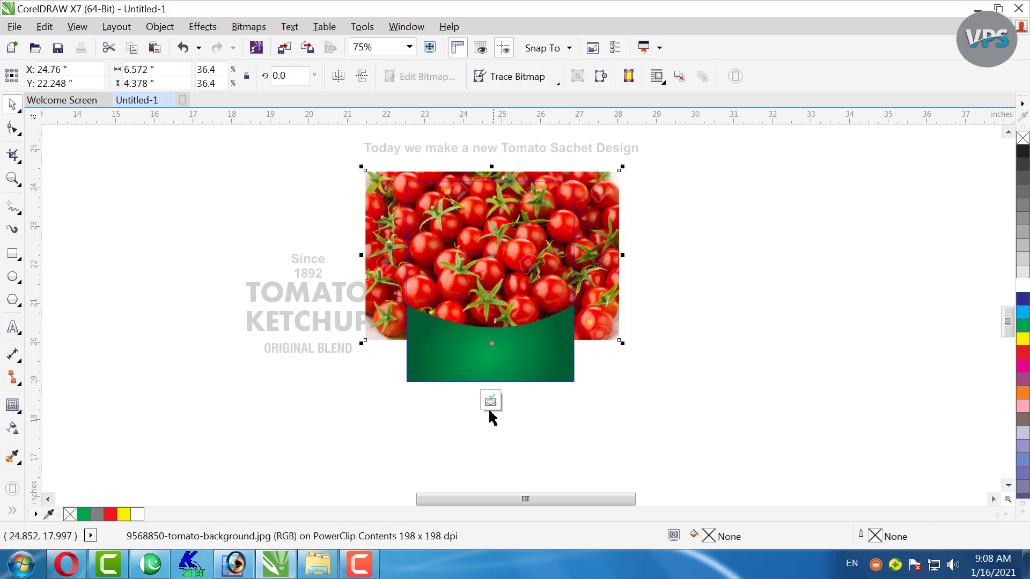
left_click(491, 402)
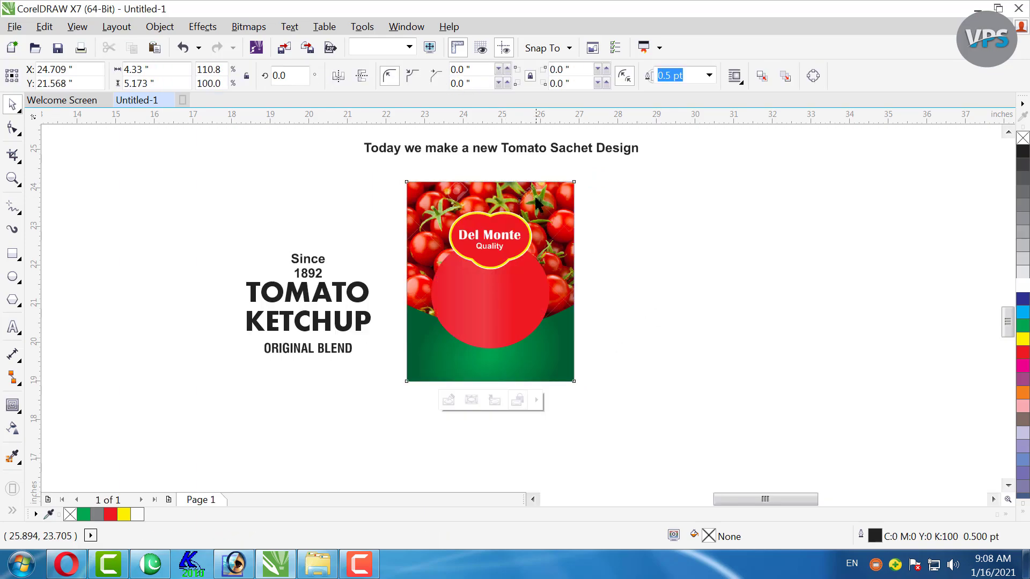
Move the Since 1892 text onto the upper part of the red ellipse, beside the badge's lower lobe.
left_click_drag(641, 159, 269, 433)
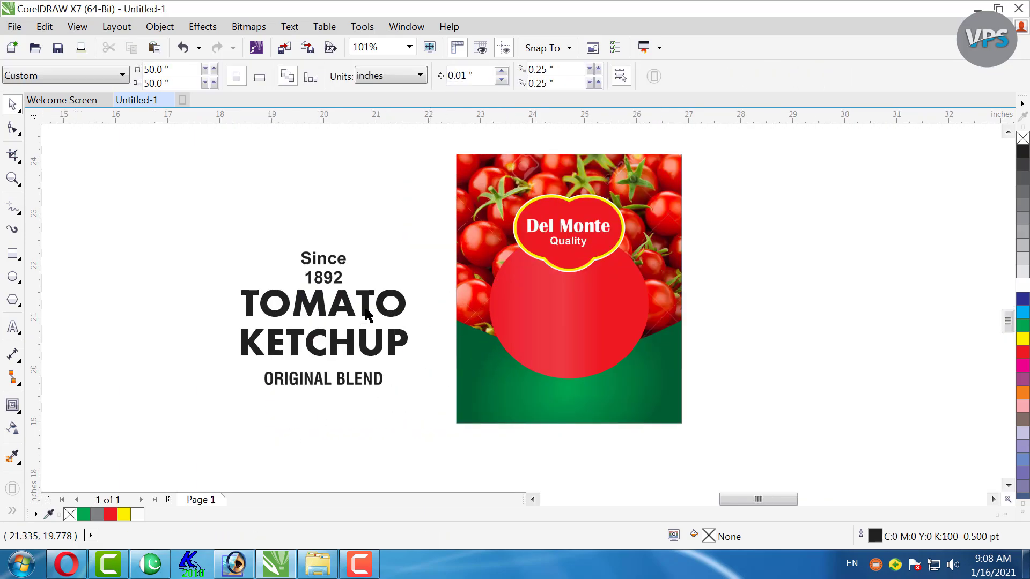
left_click(327, 270)
scroll(265, 405, "down", 3)
scroll(271, 400, "up", 2)
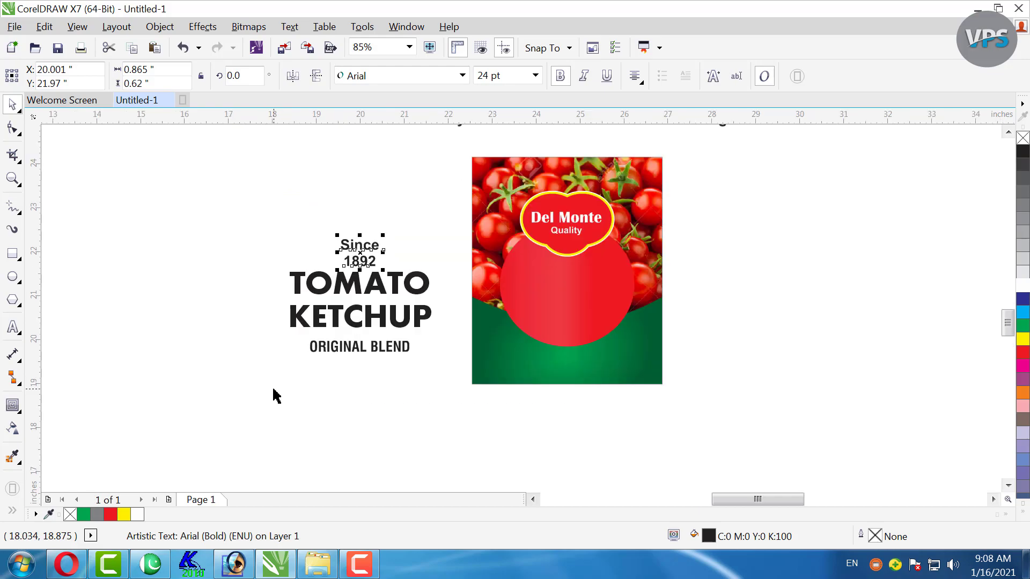
left_click(273, 390)
key("F2")
left_click_drag(721, 177, 264, 387)
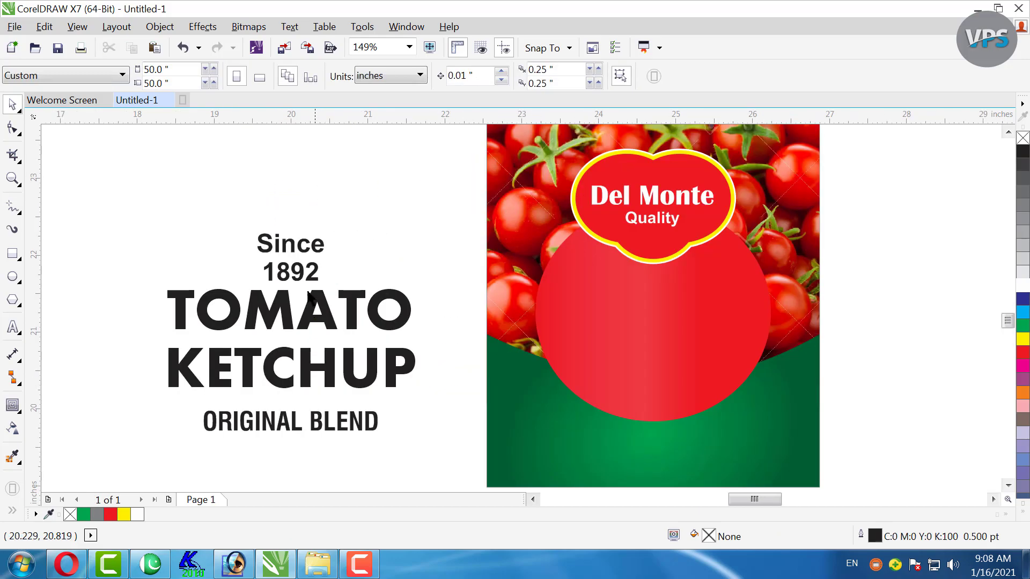
left_click(294, 246)
left_click_drag(289, 246, 597, 255)
left_click_drag(534, 339, 503, 354)
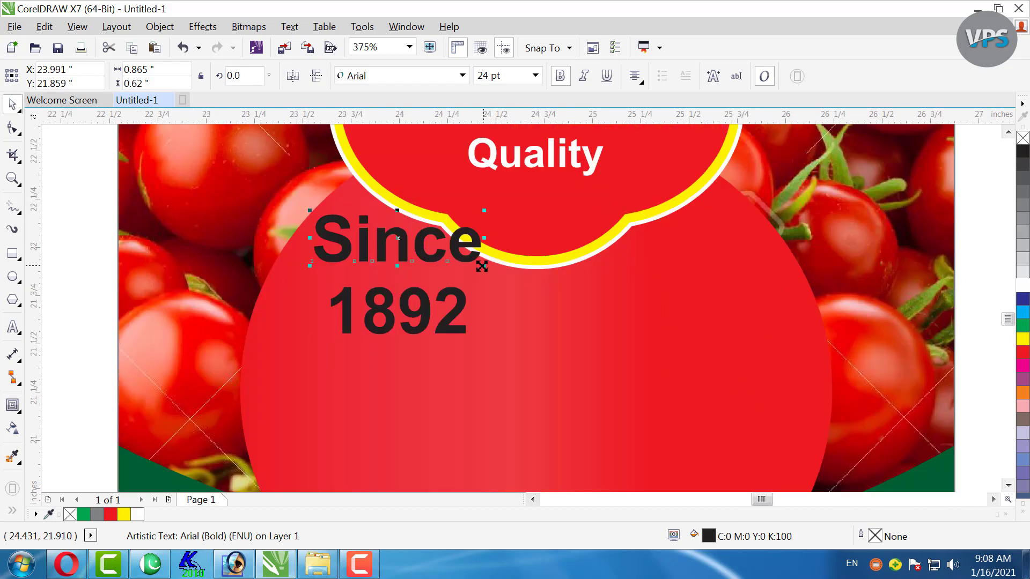
Reduce the separate words Since and 1892 to about 15.6 pt and place 1892 on the opposite side of the badge's lower lobe.
left_click_drag(465, 271, 453, 258)
left_click(424, 303)
key("ctrl+r")
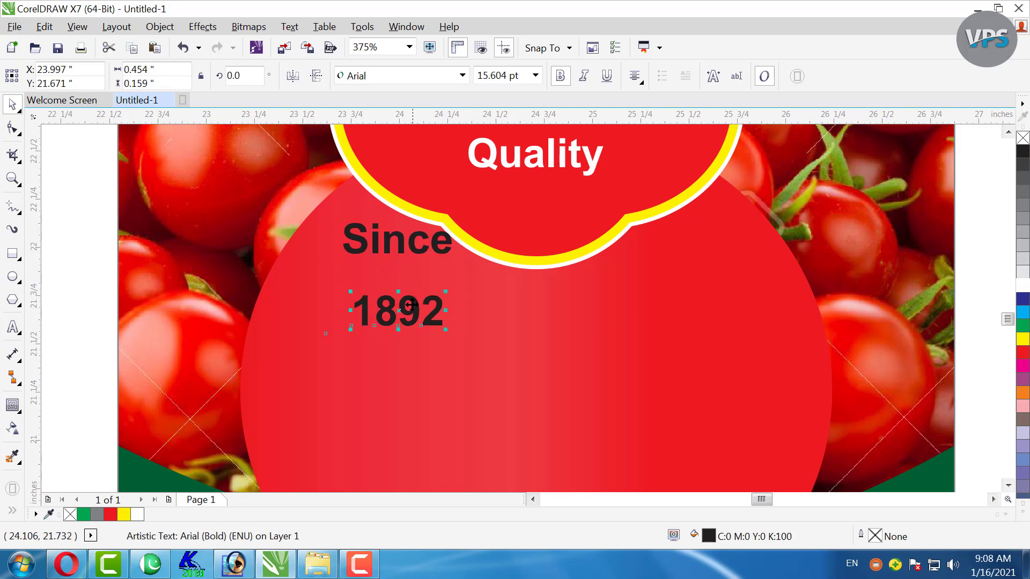
left_click_drag(754, 242, 651, 241)
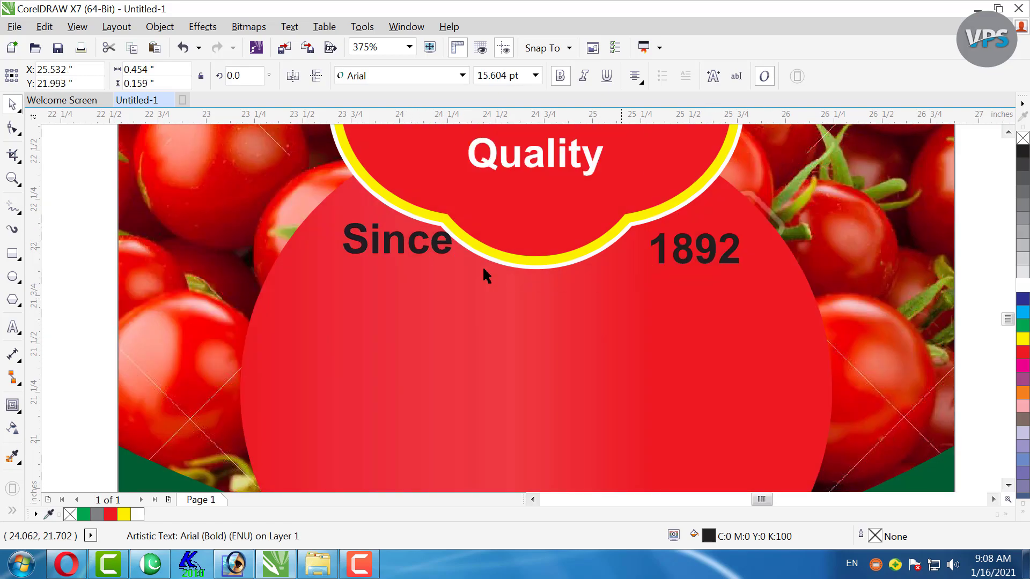
Shrink Since and 1892 further by the same amount and bring 1892 level with Since.
left_click(411, 252)
left_click_drag(448, 259, 433, 252)
left_click(681, 247)
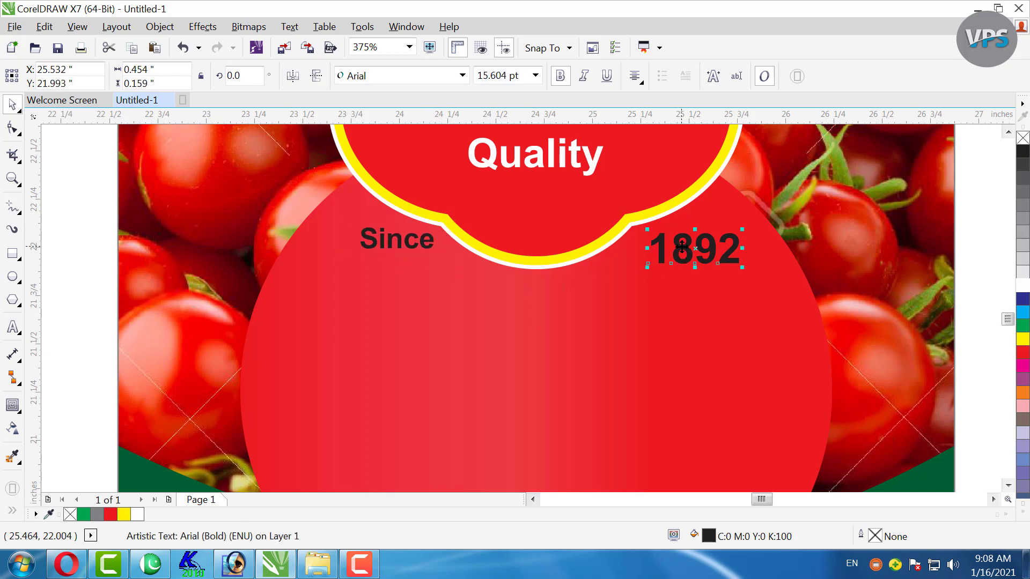
key("ctrl+r")
left_click_drag(680, 246, 679, 237)
Group Since with 1892 and centre the group horizontally on the badge.
left_click(405, 240, "shift")
key("ctrl+g")
left_click(559, 223, "shift")
key("c")
Fill the Since 1892 text group with white.
scroll(445, 251, "down", 2)
left_click(782, 239)
key("F2")
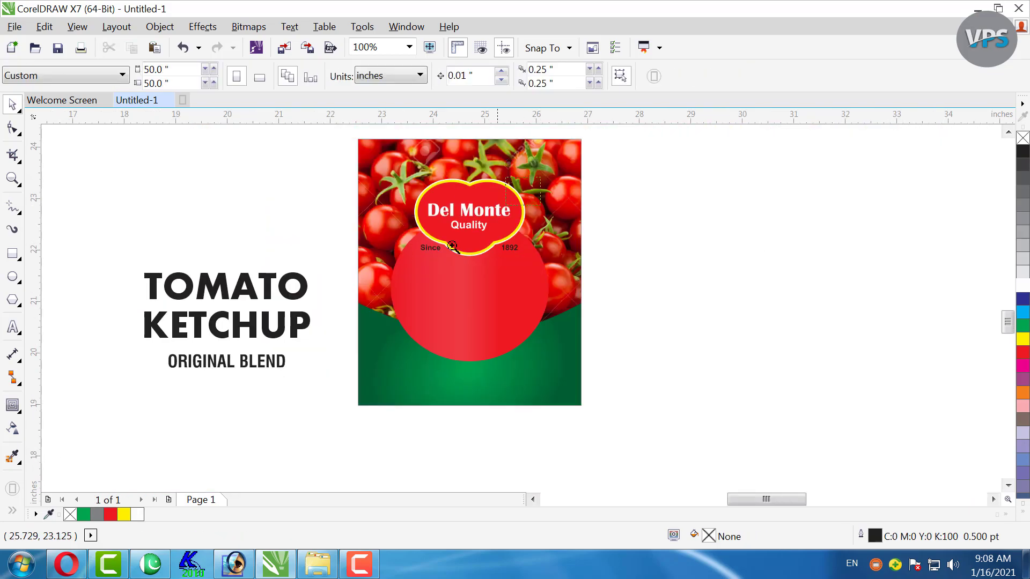
left_click_drag(465, 236, 422, 282)
left_click(358, 367)
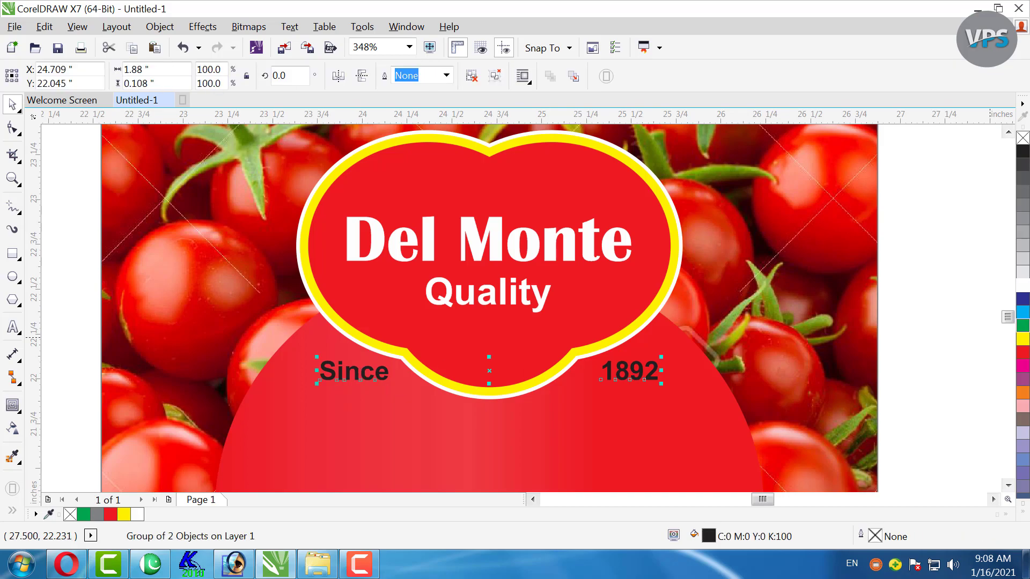
left_click(1023, 286)
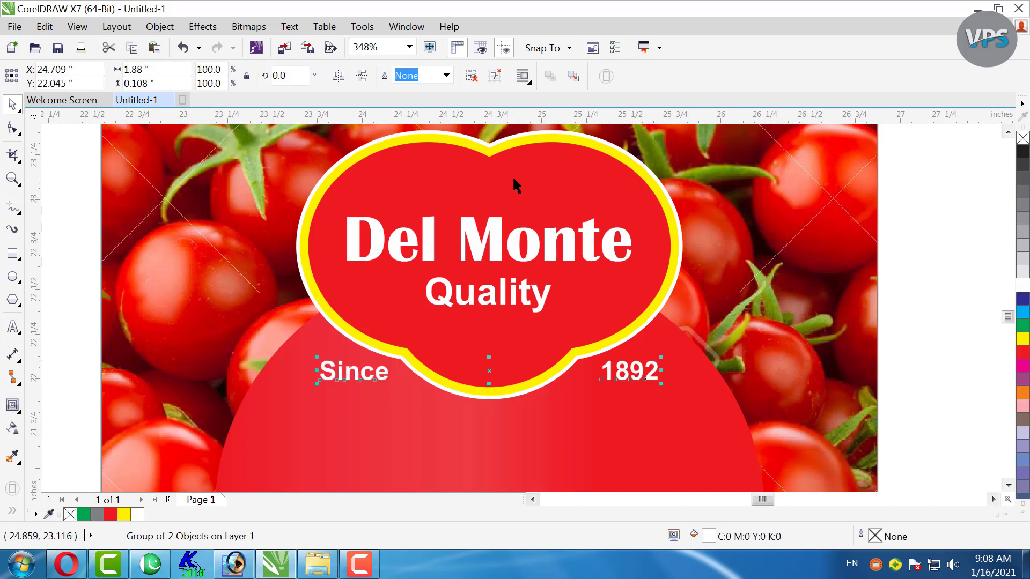
Undo the white fill of the Since 1892 text group.
scroll(515, 184, "down", 3)
left_click(745, 277)
key("F3")
key("F2")
left_click_drag(686, 224, 341, 395)
key("ctrl+z")
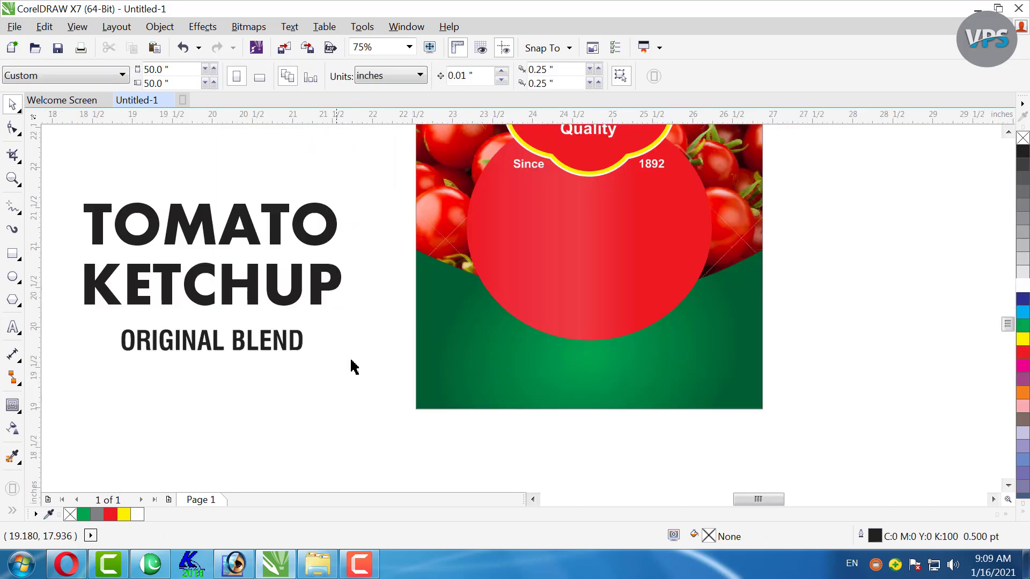
Move the TOMATO KETCHUP text onto the red ellipse and bring it to the front.
left_click(366, 210)
scroll(370, 217, "down", 2)
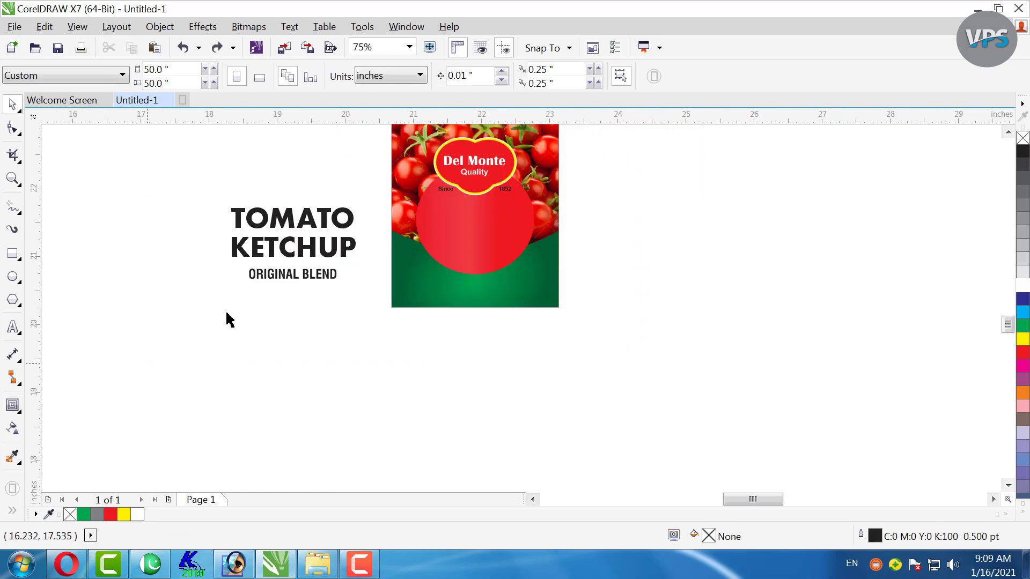
scroll(224, 193, "up", 2)
left_click(335, 266)
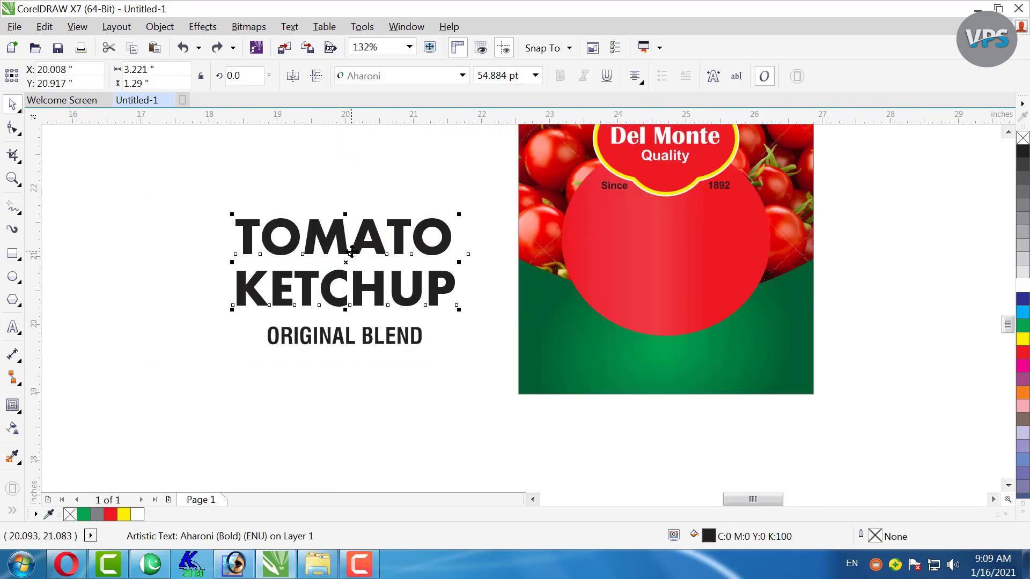
left_click_drag(362, 242, 686, 230)
key("shift+Page_Up")
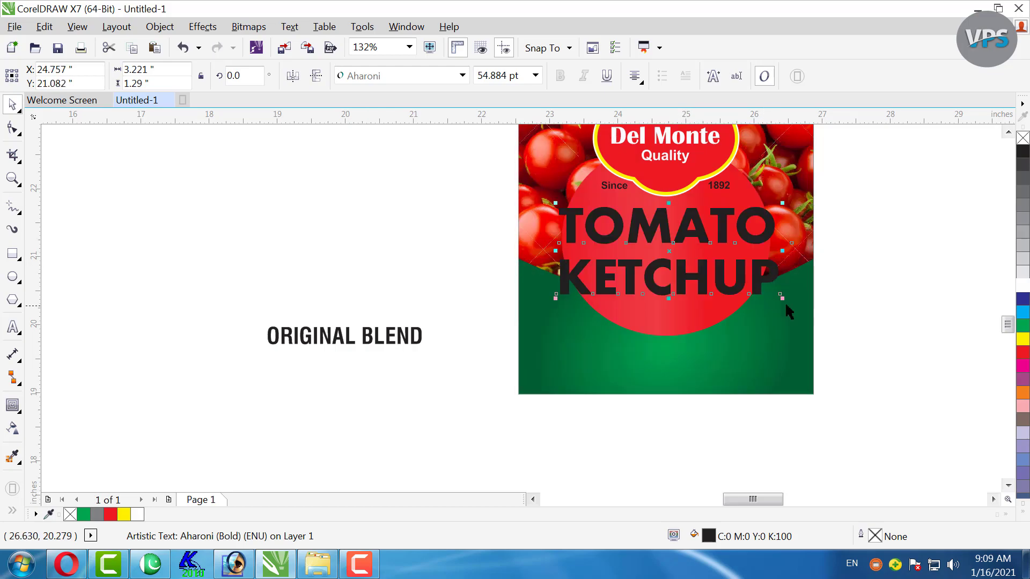
Scale the TOMATO KETCHUP text down to about 38 pt and centre it horizontally on the red ellipse.
left_click_drag(782, 301, 691, 305)
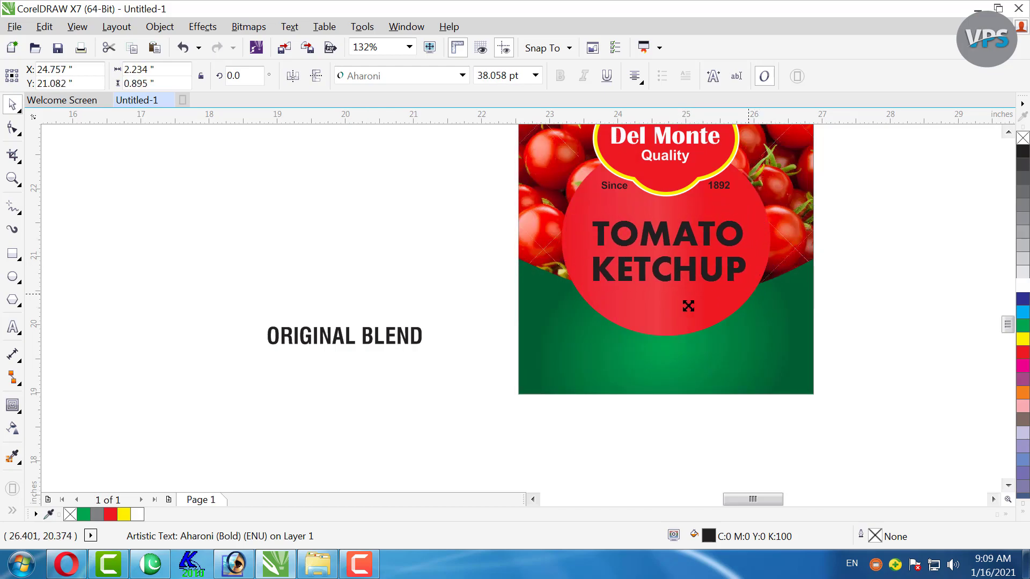
left_click(682, 308, "shift")
key("c")
left_click(874, 276)
Place the ORIGINAL BLEND text below KETCHUP inside the red ellipse and reduce it to about 13 pt.
left_click_drag(326, 344, 645, 319)
key("F2")
left_click_drag(829, 217, 508, 397)
key("F2")
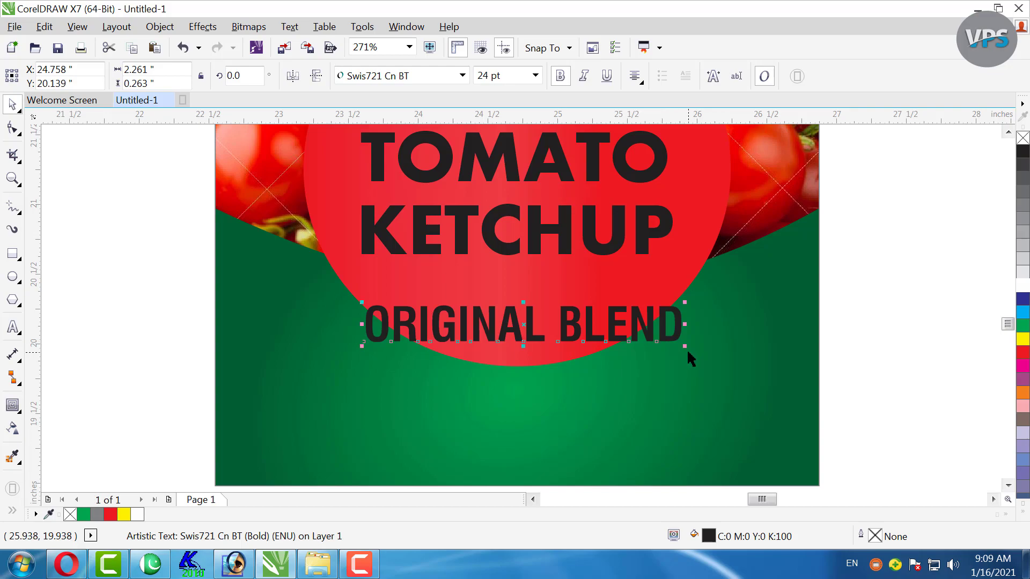
left_click_drag(685, 346, 572, 301)
left_click(613, 340, "shift")
left_click(849, 320)
left_click(578, 330)
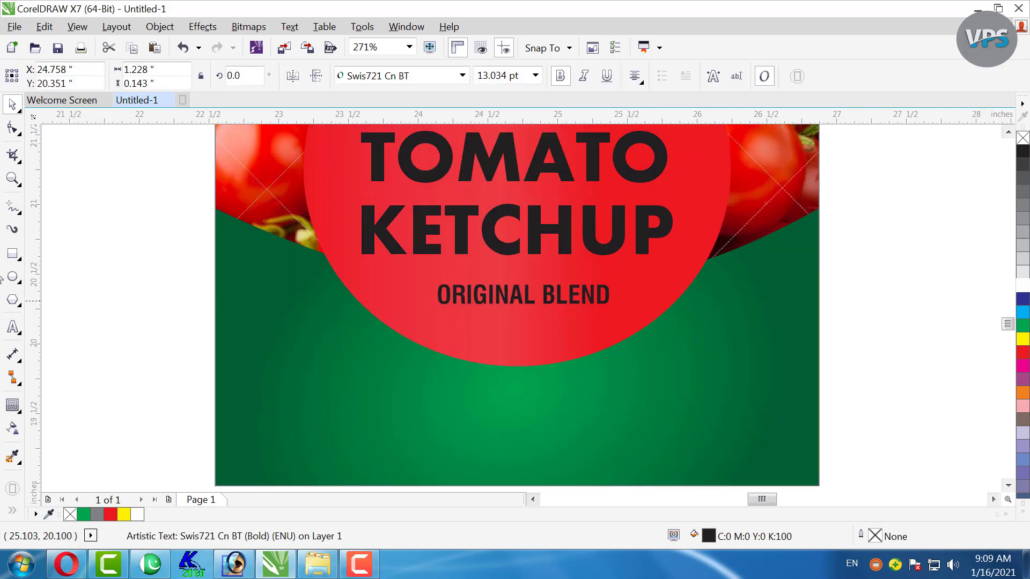
Draw a straight horizontal line about 2.185 inches long between KETCHUP and ORIGINAL BLEND.
left_click(13, 209)
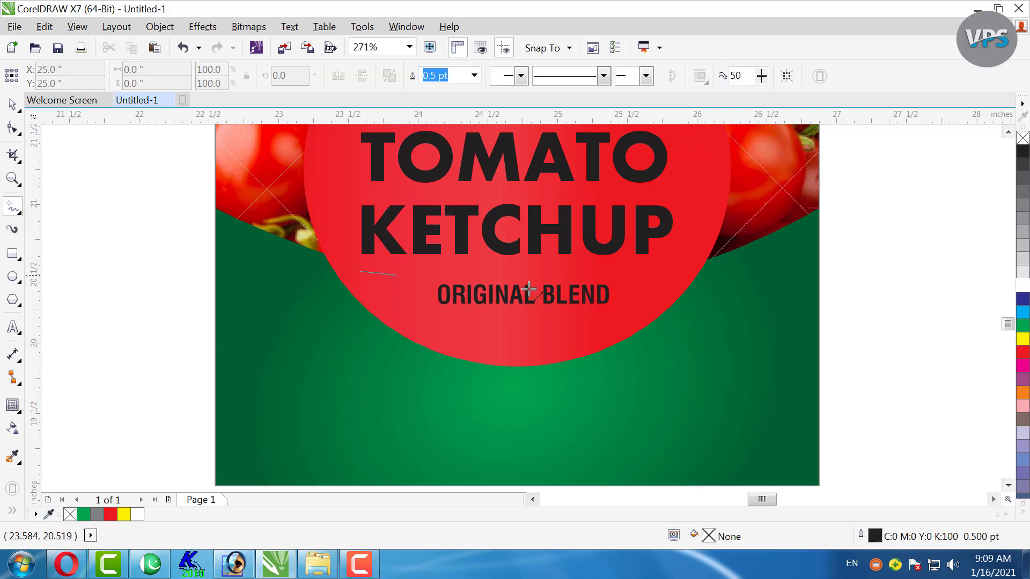
left_click(666, 286, "ctrl")
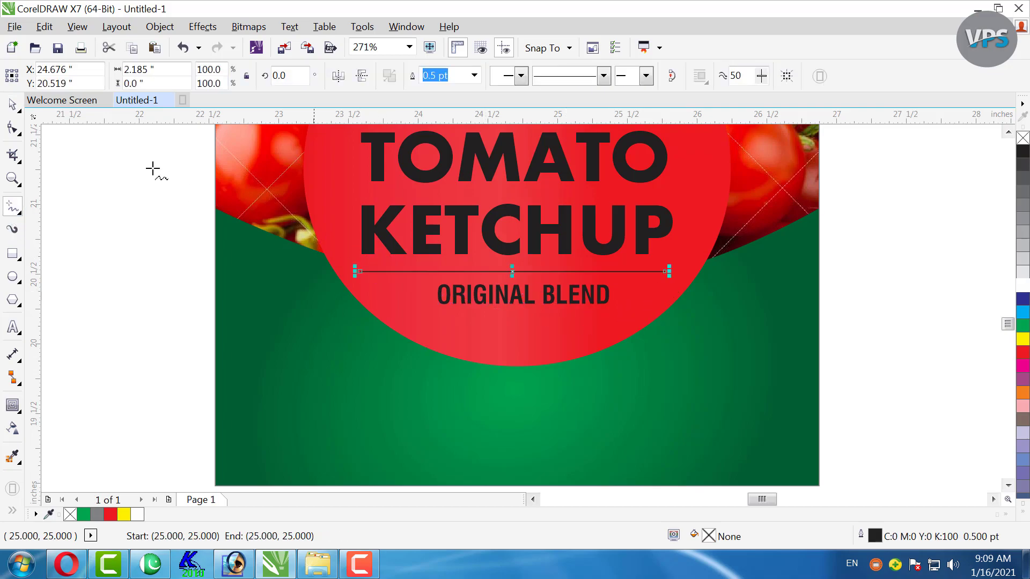
left_click(14, 106)
Set the divider line's outline width to 1.5 pt and colour it white.
left_click(474, 75)
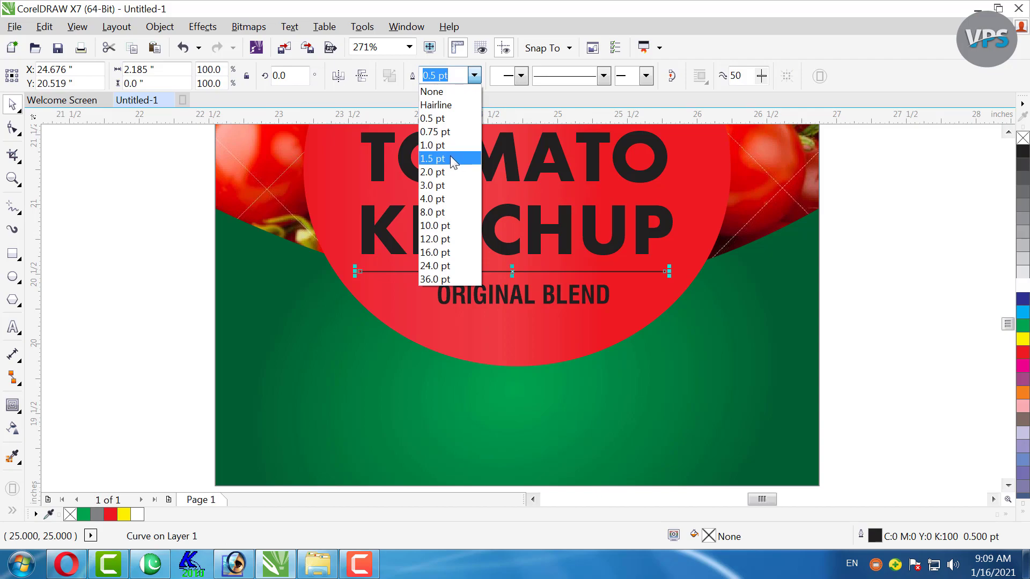
left_click(449, 158)
scroll(557, 268, "up", 2)
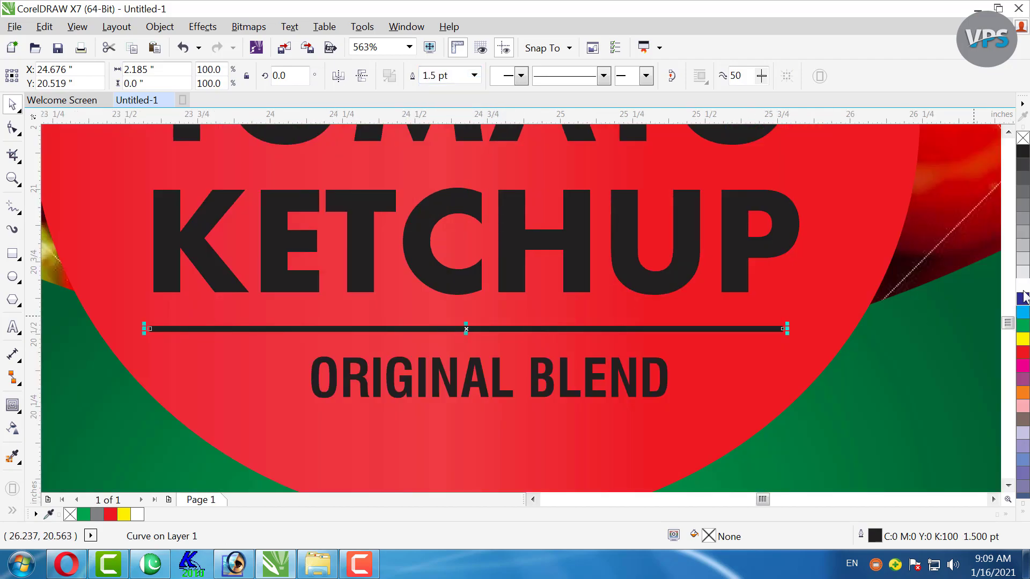
right_click(1021, 287)
key("Escape")
scroll(530, 276, "down", 4)
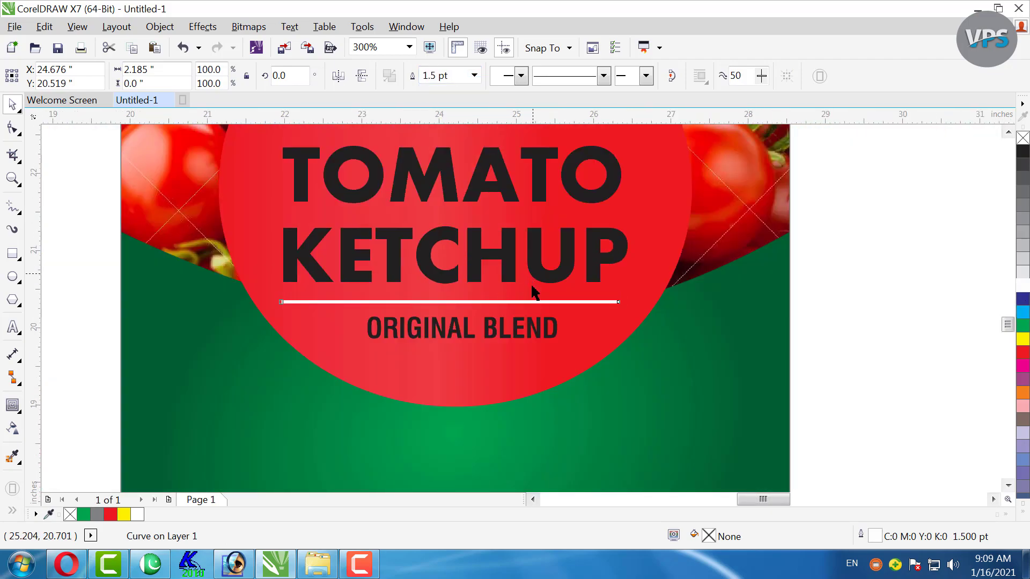
Colour the TOMATO KETCHUP text white.
scroll(488, 218, "up", 2)
left_click(520, 235)
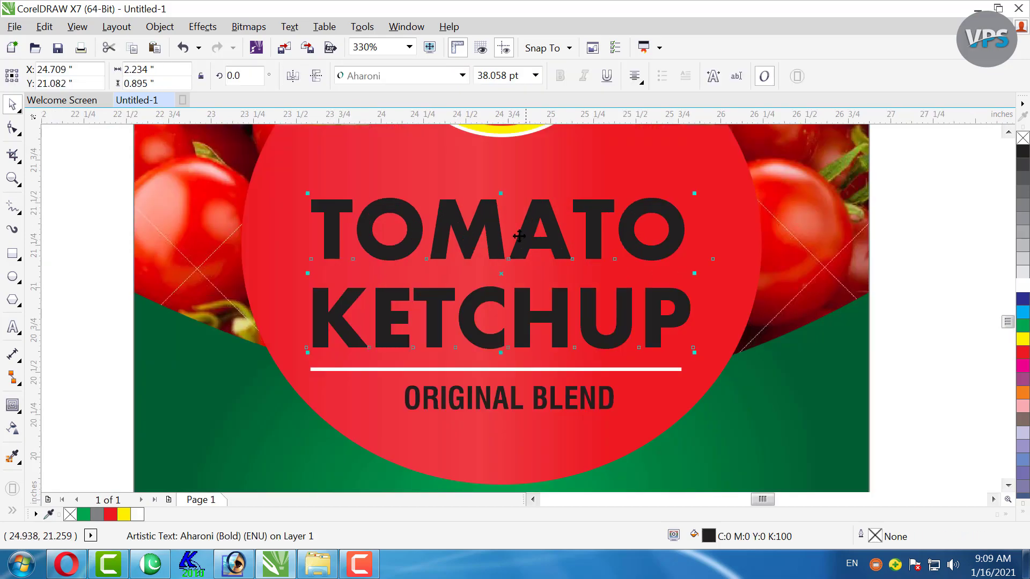
left_click(1022, 286)
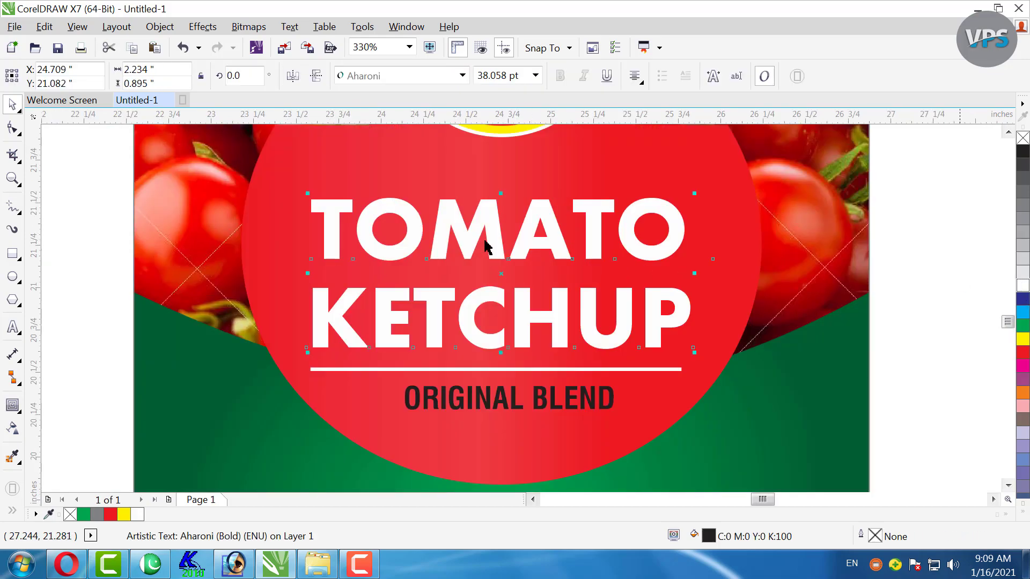
Move the TOMATO KETCHUP text and the white divider line slightly upward within the red ellipse.
scroll(472, 280, "down", 4)
left_click_drag(575, 220, 419, 340)
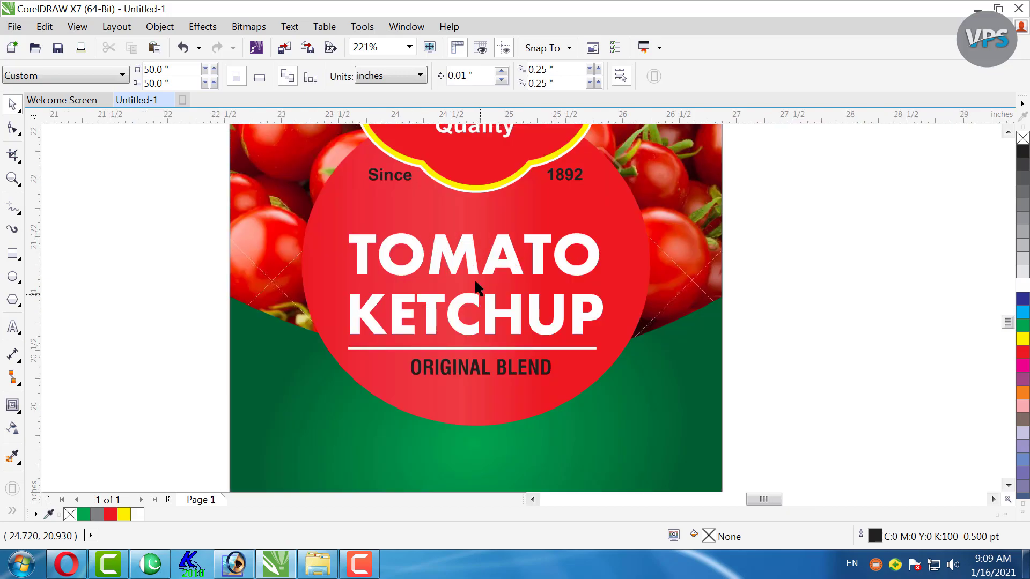
left_click(467, 249)
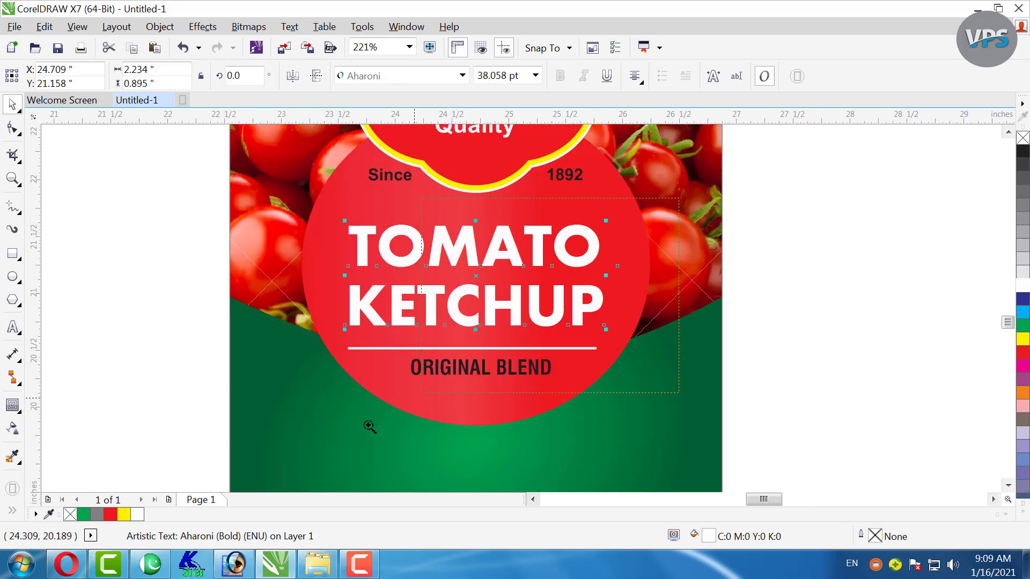
scroll(461, 349, "up", 1)
left_click_drag(472, 327, 473, 318)
Colour the ORIGINAL BLEND text yellow.
left_click(555, 362)
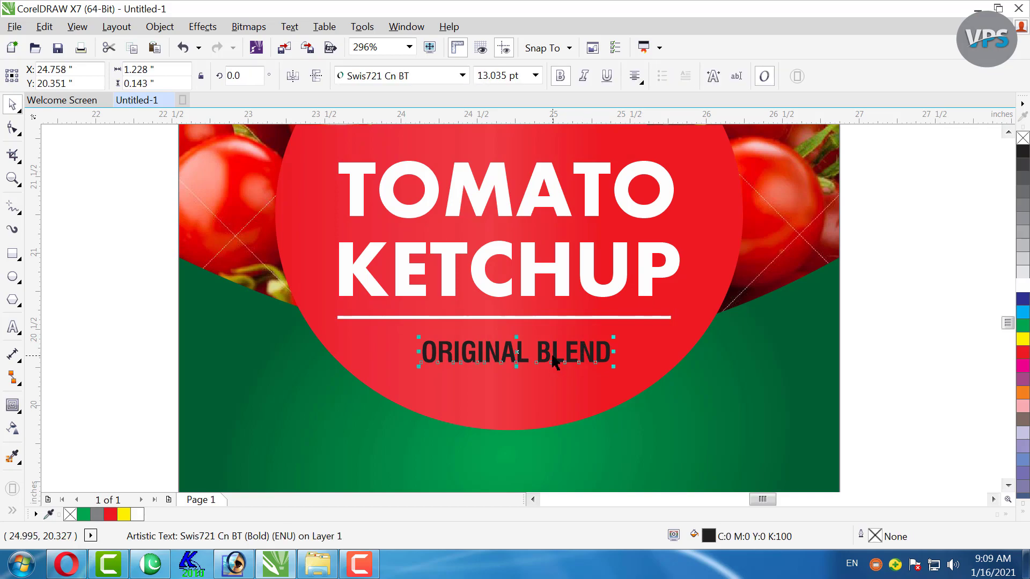
left_click(1023, 339)
scroll(777, 352, "down", 2)
left_click(777, 351)
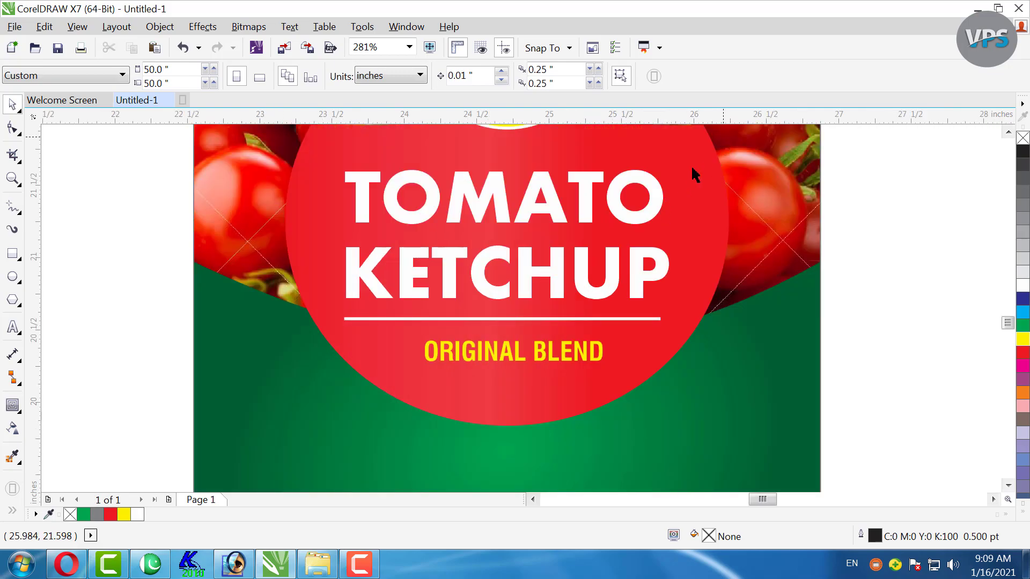
Centre the TOMATO KETCHUP text, divider line and ORIGINAL BLEND text horizontally on the red ellipse.
left_click_drag(724, 156, 203, 444)
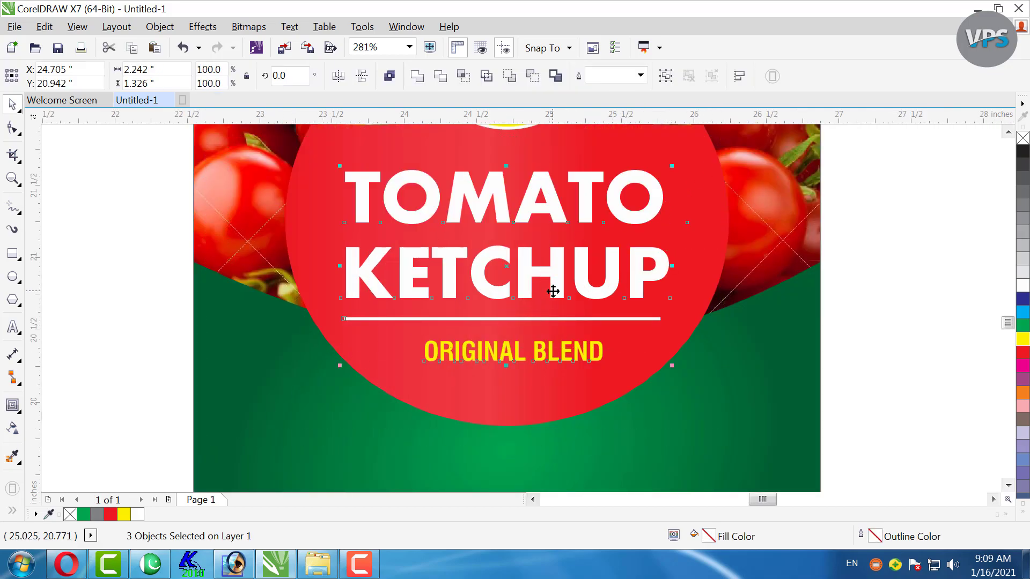
left_click(471, 339, "shift")
scroll(444, 344, "down", 4)
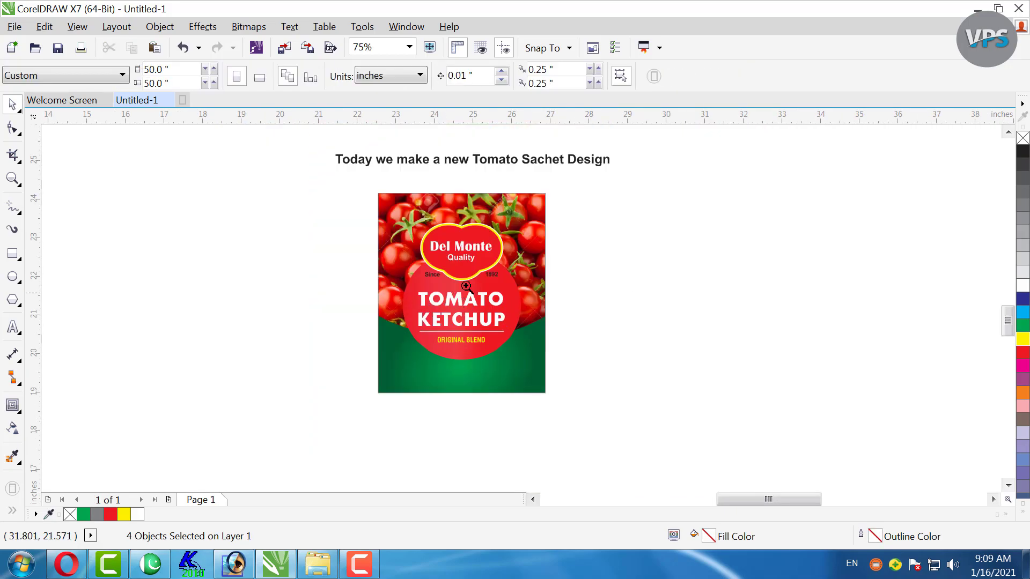
Try a white hairline outline on the red ellipse.
scroll(413, 391, "up", 2)
left_click(420, 407)
left_click(420, 386)
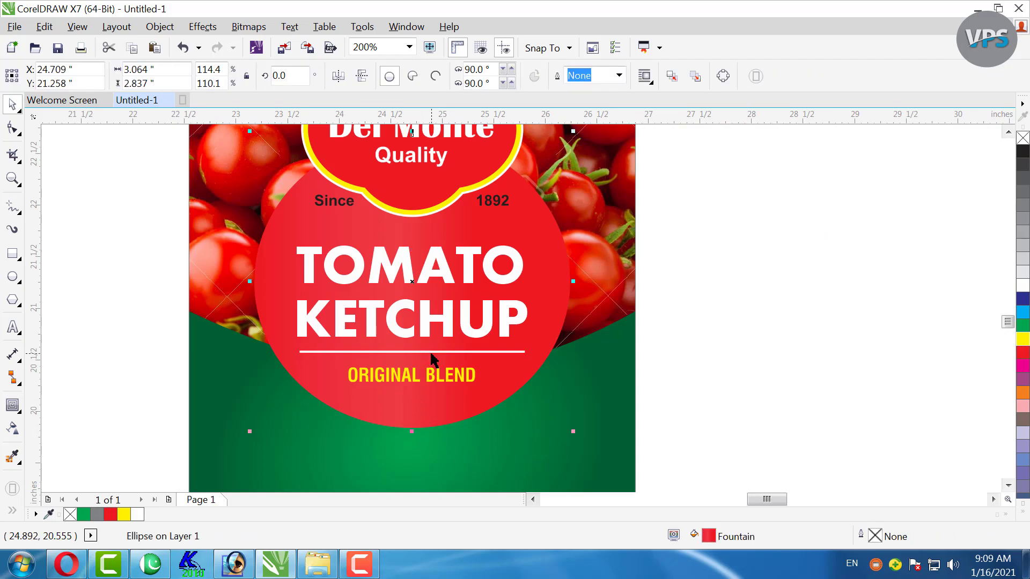
right_click(1023, 286)
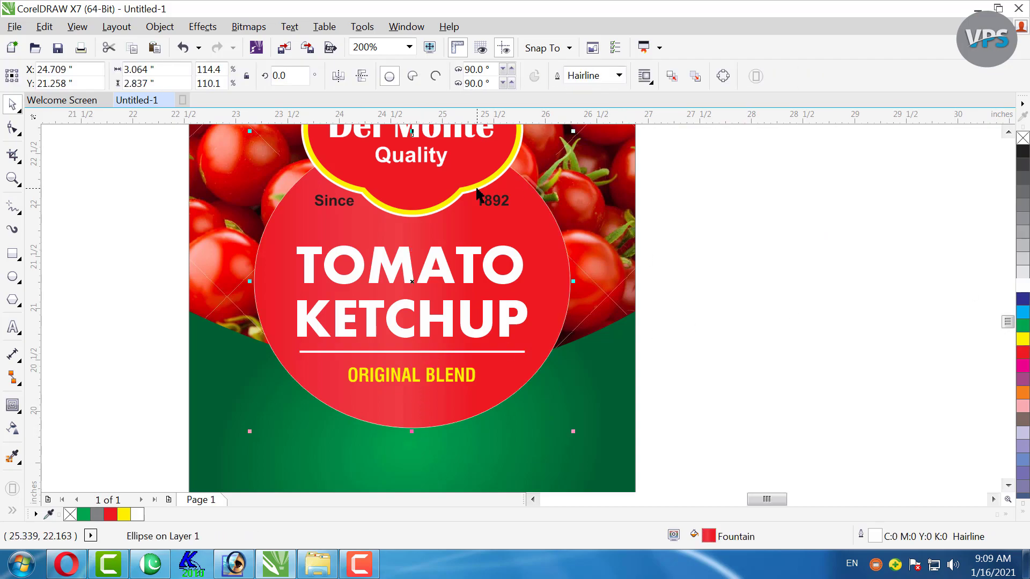
key("ctrl+z")
left_click(768, 271)
Draw a horizontal rectangle about 4.441 by 0.295 inches across the lower green area of the sachet.
key("F3")
key("F2")
left_click_drag(666, 254, 283, 455)
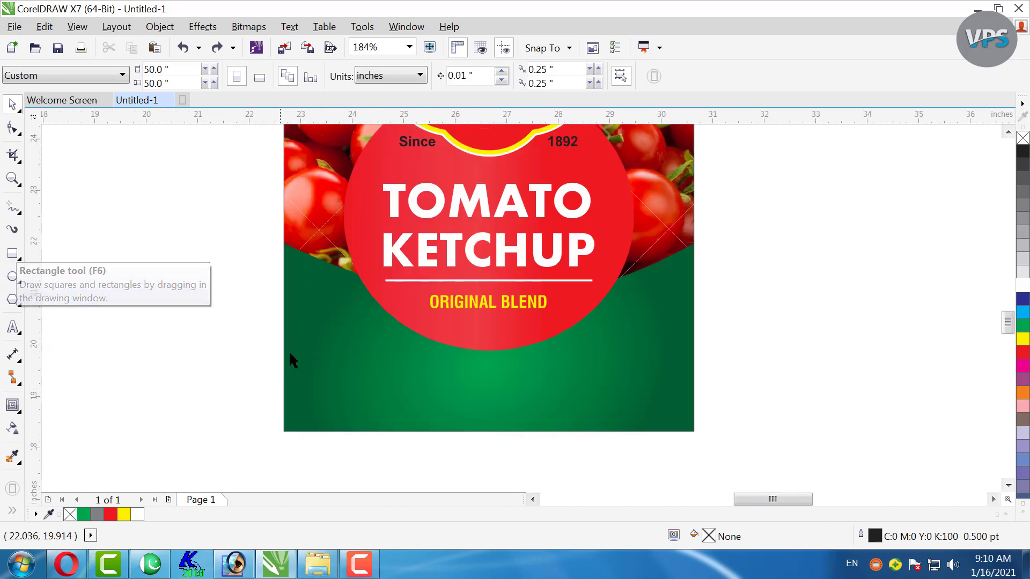
key("F3")
key("F2")
left_click_drag(239, 243, 582, 423)
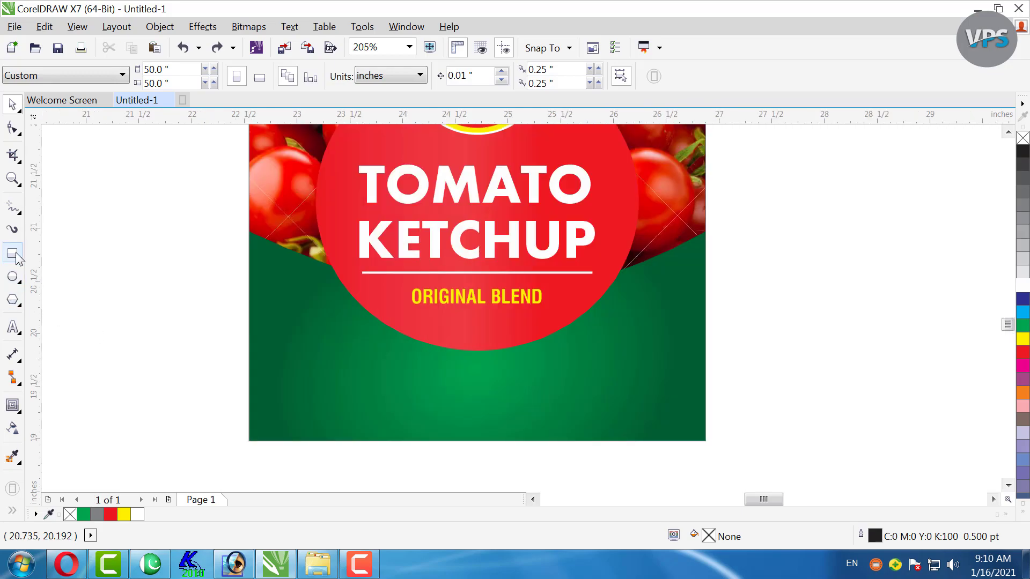
left_click(13, 253)
left_click_drag(232, 378, 701, 410)
left_click(15, 110)
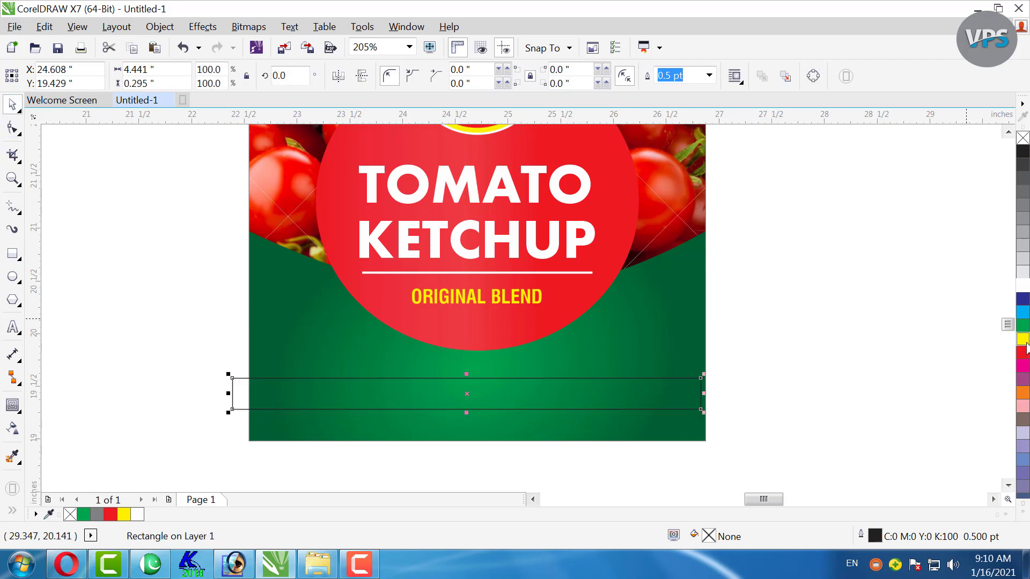
Fill the new rectangle with yellow and remove its outline.
left_click(1023, 339)
left_click(709, 75)
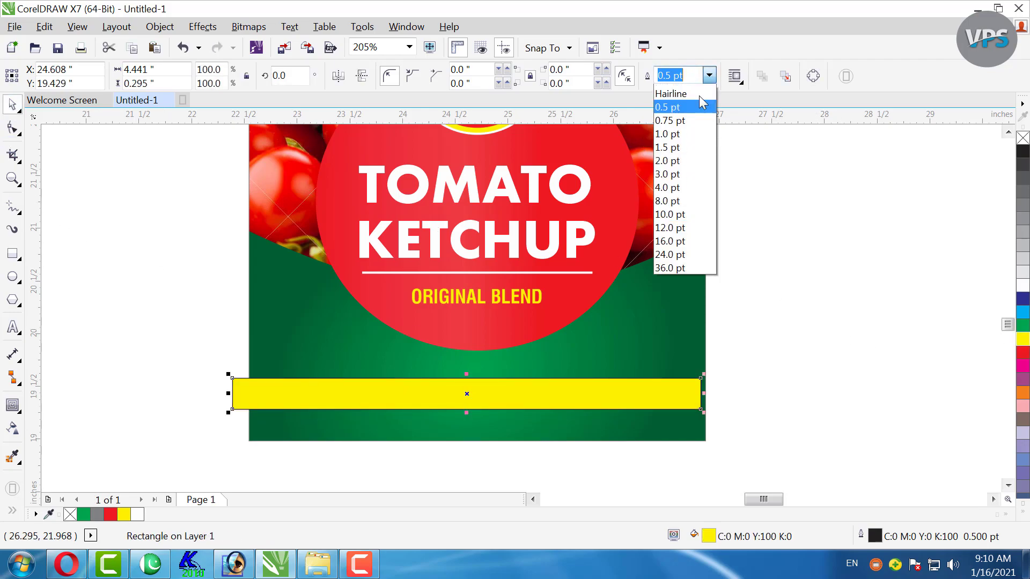
left_click(697, 90)
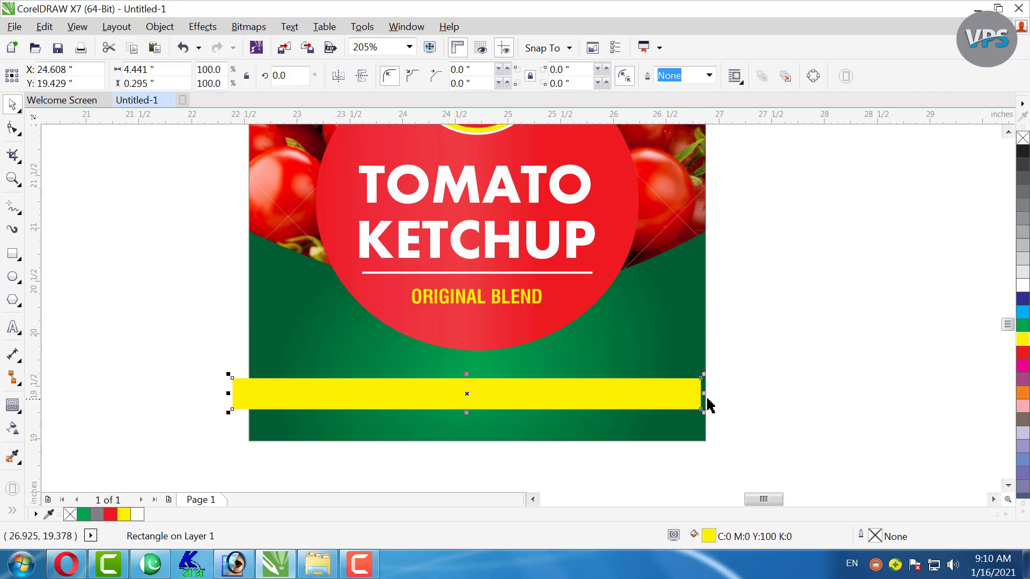
Widen the yellow band to about 4.588 inches, shifted slightly down, and PowerClip it inside the sachet rectangle.
left_click_drag(708, 392, 716, 392)
left_click_drag(587, 385, 585, 391)
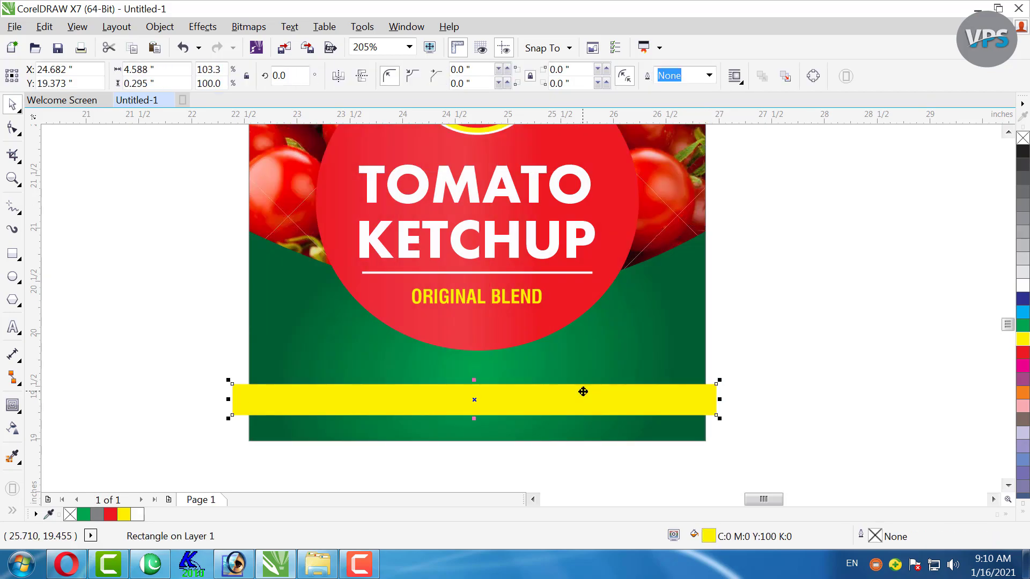
right_click(584, 391)
left_click(647, 150)
left_click(510, 393)
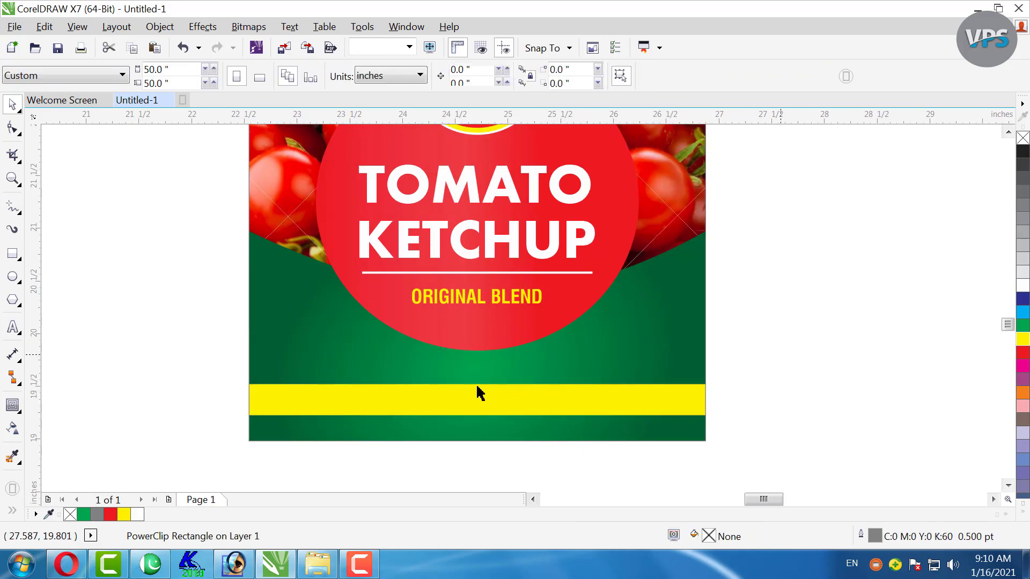
Place a black copy of the ORIGINAL BLEND text on the yellow band.
left_click(435, 295)
left_click_drag(426, 294, 321, 397)
key("F2")
mouse_move(718, 297)
left_mouse_down()
mouse_move(600, 350)
mouse_move(186, 455)
left_mouse_up()
double_click(351, 342)
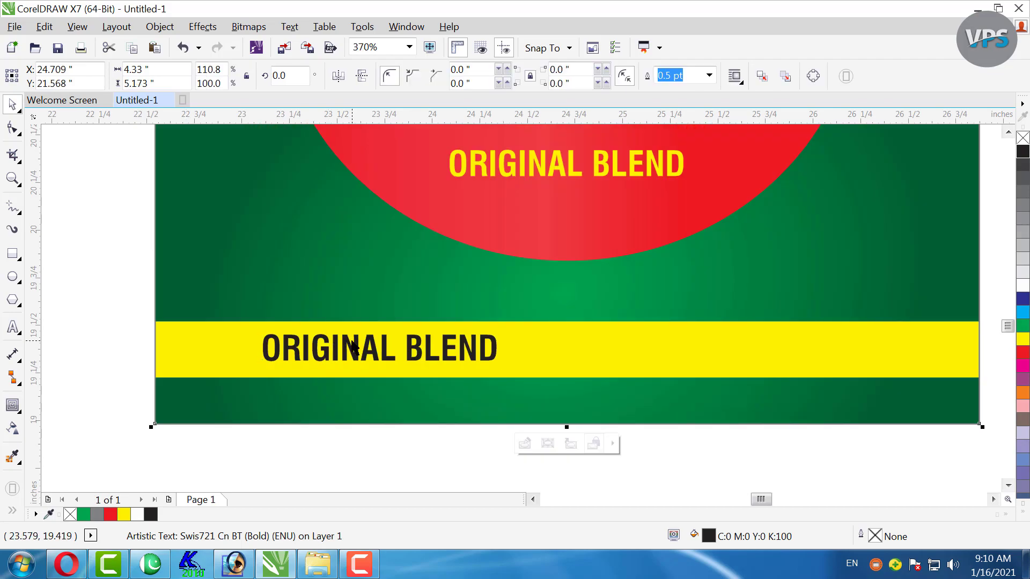
left_click(563, 445)
left_click(566, 444)
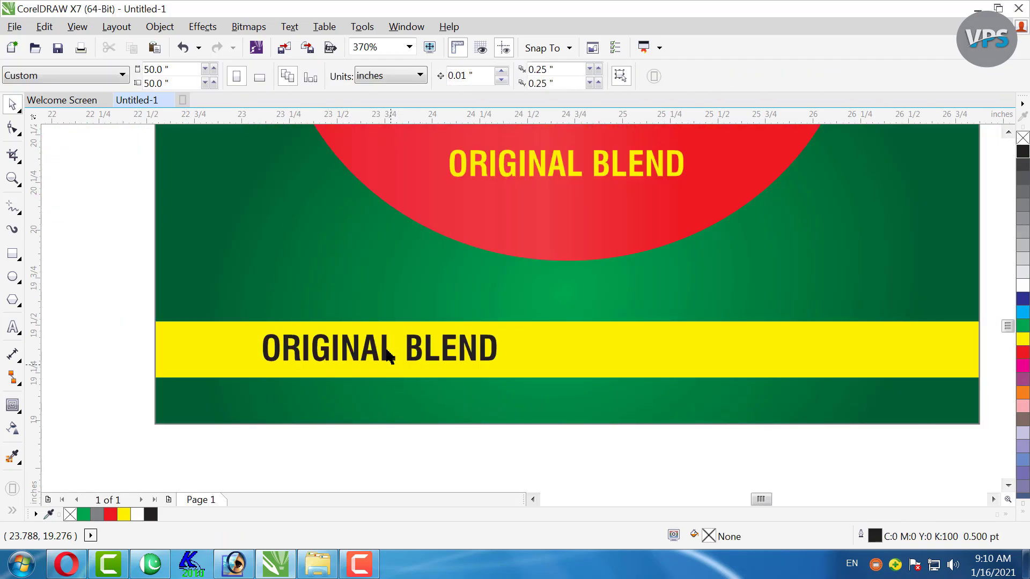
Replace the wording of the copied text on the yellow band with ORIGINAL TASE WITH TOMATO.
double_click(381, 348)
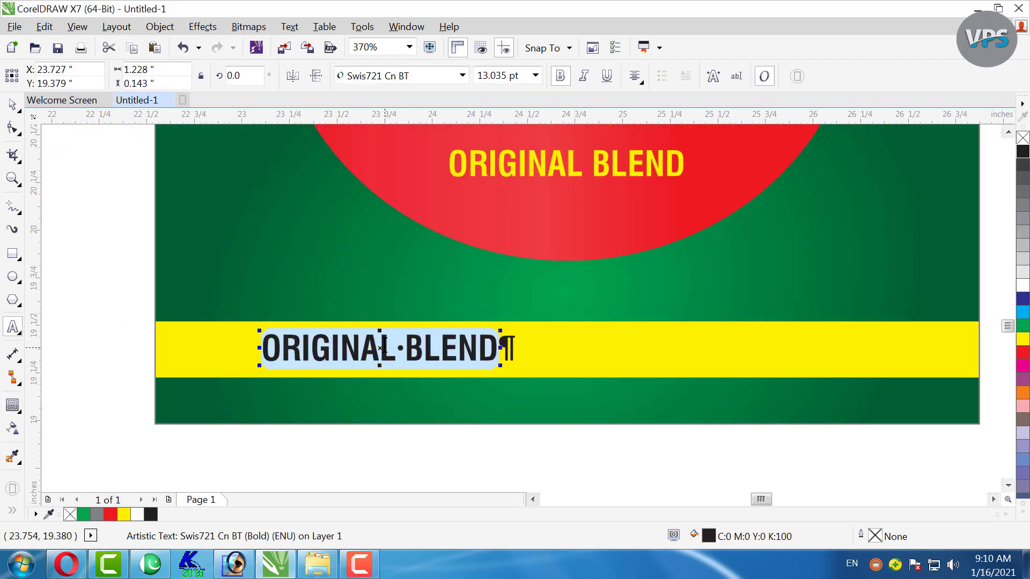
type("ORIGI")
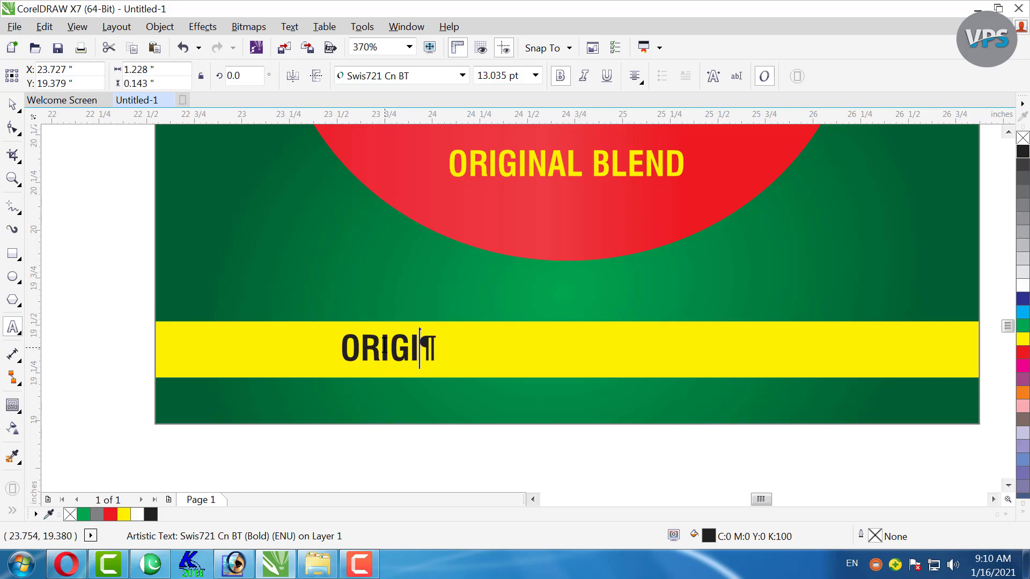
type("NAL ")
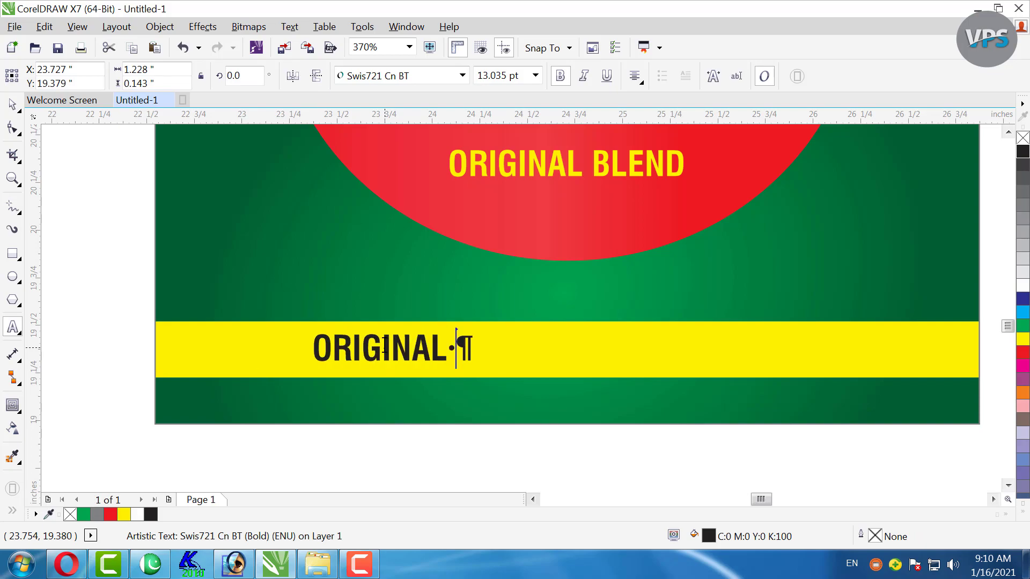
type(" TA")
key("BackSpace")
key("BackSpace")
key("BackSpace")
type("TASE WITH")
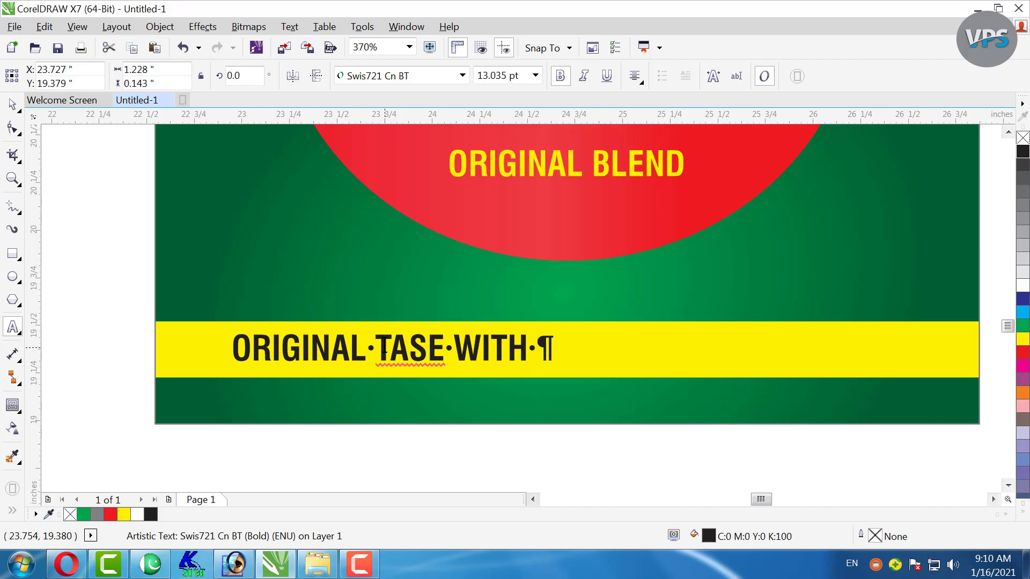
type("TOMATO")
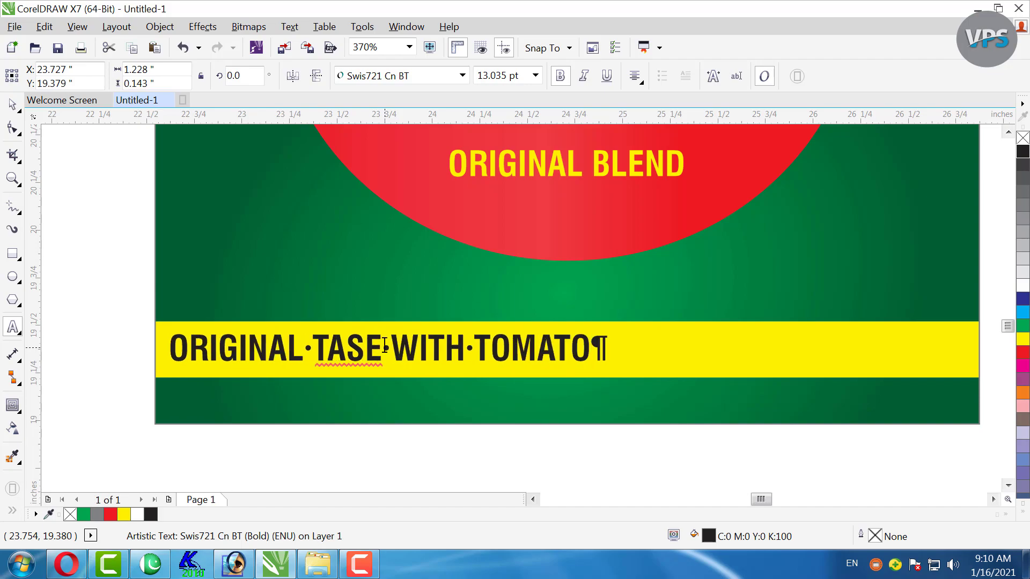
left_click(12, 103)
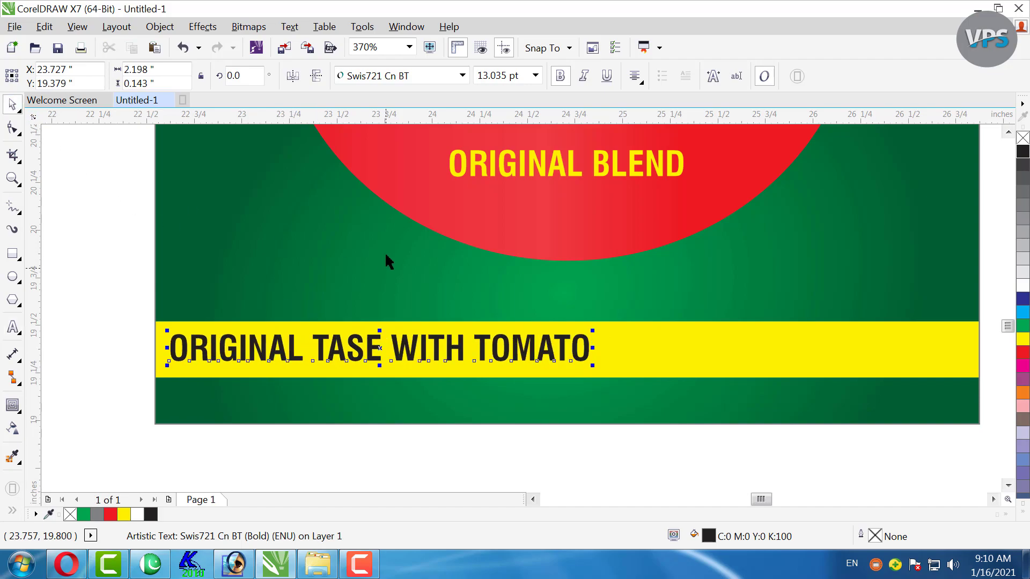
Change the font of the yellow band's text to Trebuchet MS.
left_click(461, 75)
mouse_move(466, 269)
scroll(465, 276, "down", 3)
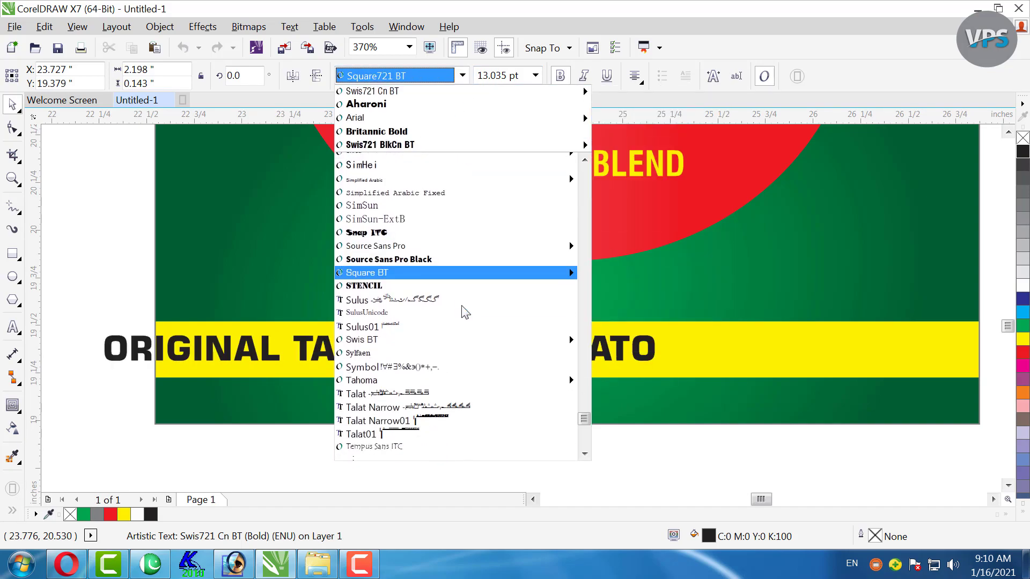
scroll(464, 313, "down", 4)
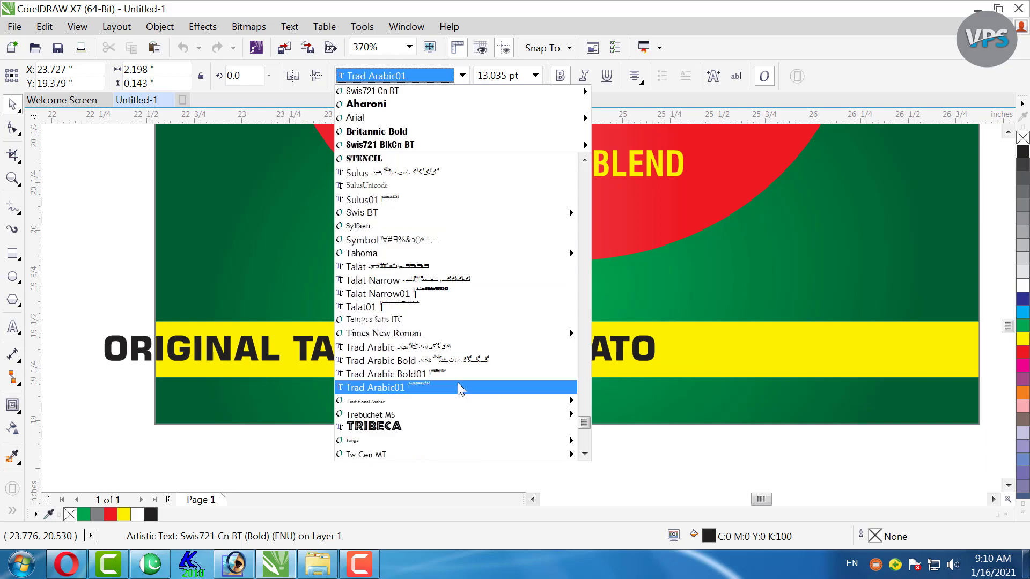
mouse_move(458, 414)
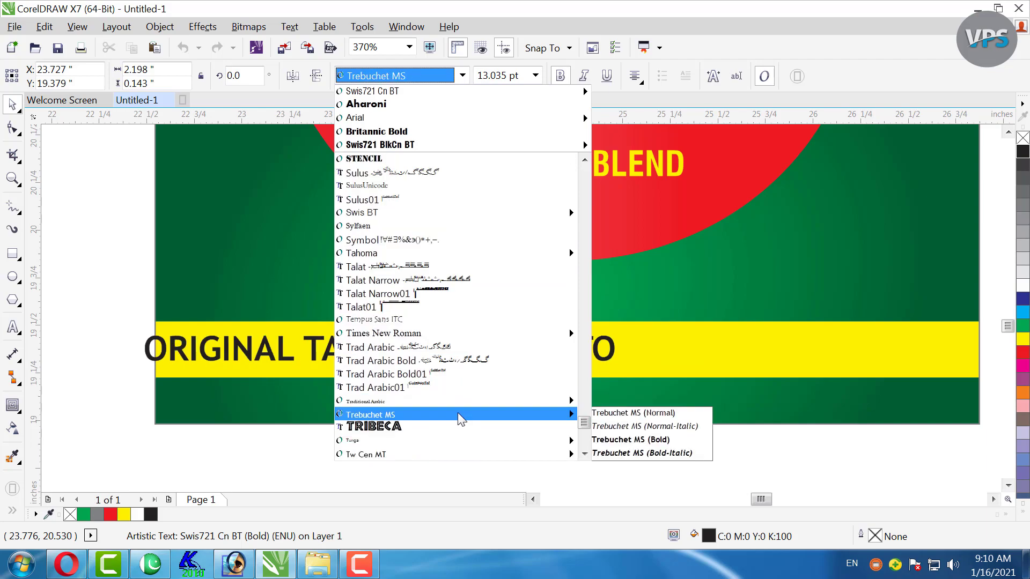
left_click(458, 413)
Centre the ORIGINAL TASE WITH TOMATO text horizontally on the sachet rectangle.
left_click(722, 352, "shift")
key("c")
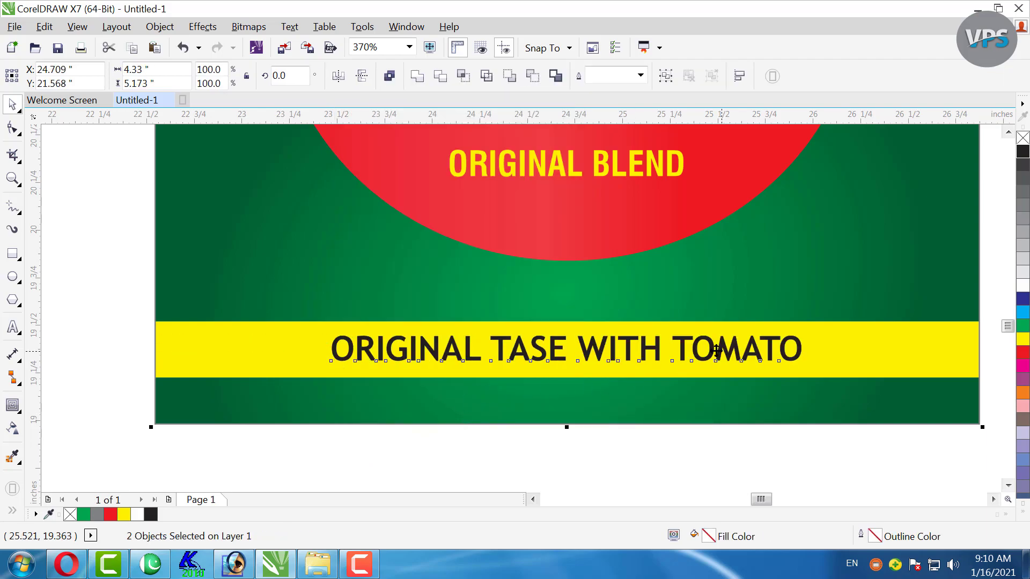
scroll(659, 341, "down", 1)
left_click(304, 356)
Try the Fazal font on the ORIGINAL TASE WITH TOMATO text in the yellow band.
scroll(512, 378, "up", 2)
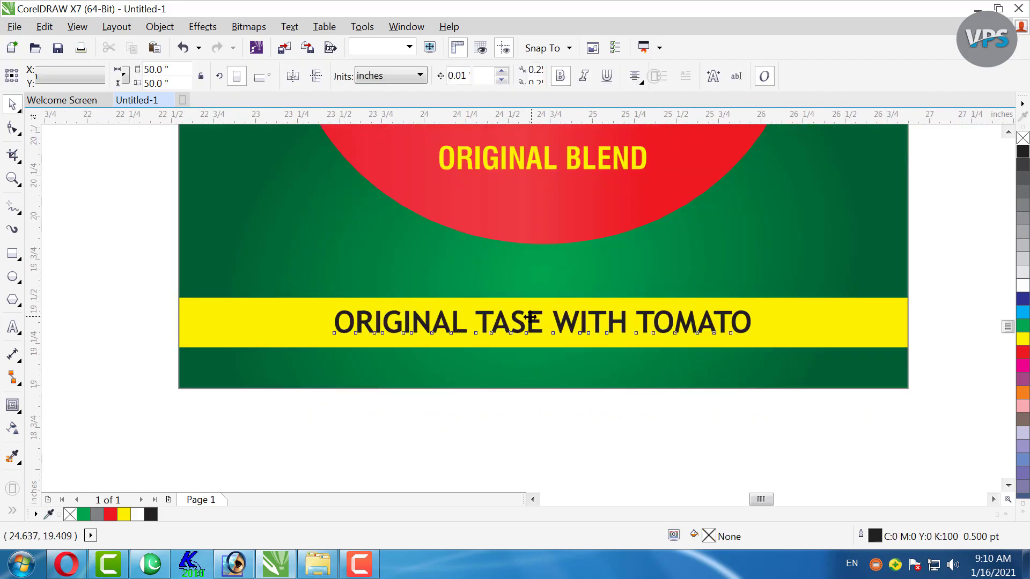
left_click(514, 321)
left_click(462, 76)
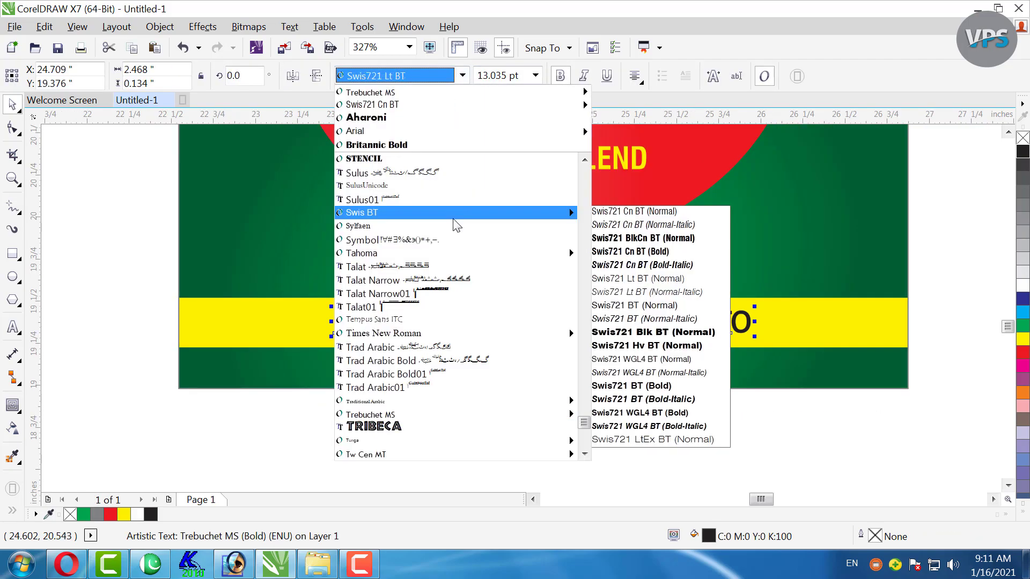
type("c")
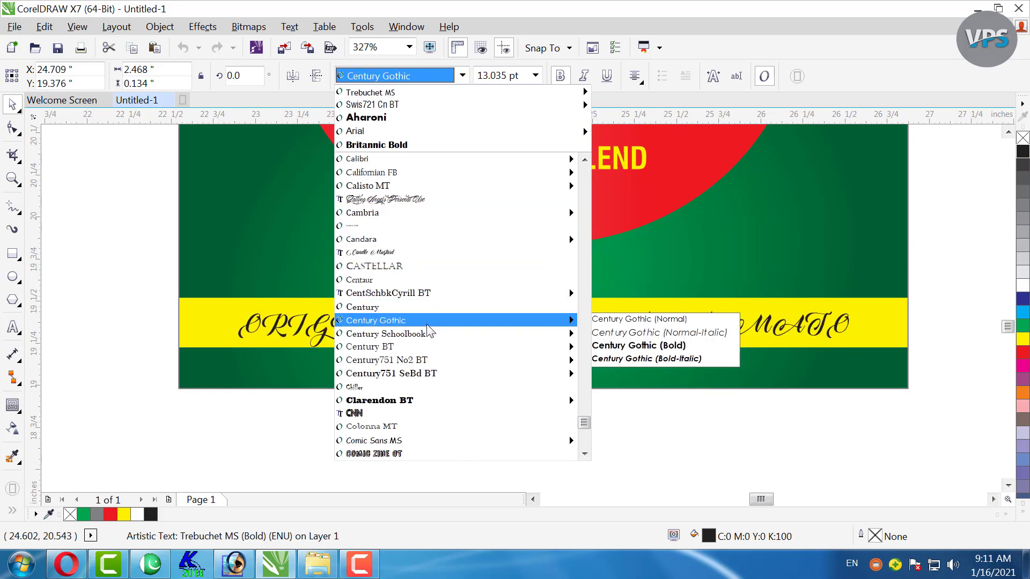
mouse_move(428, 338)
scroll(421, 380, "down", 1)
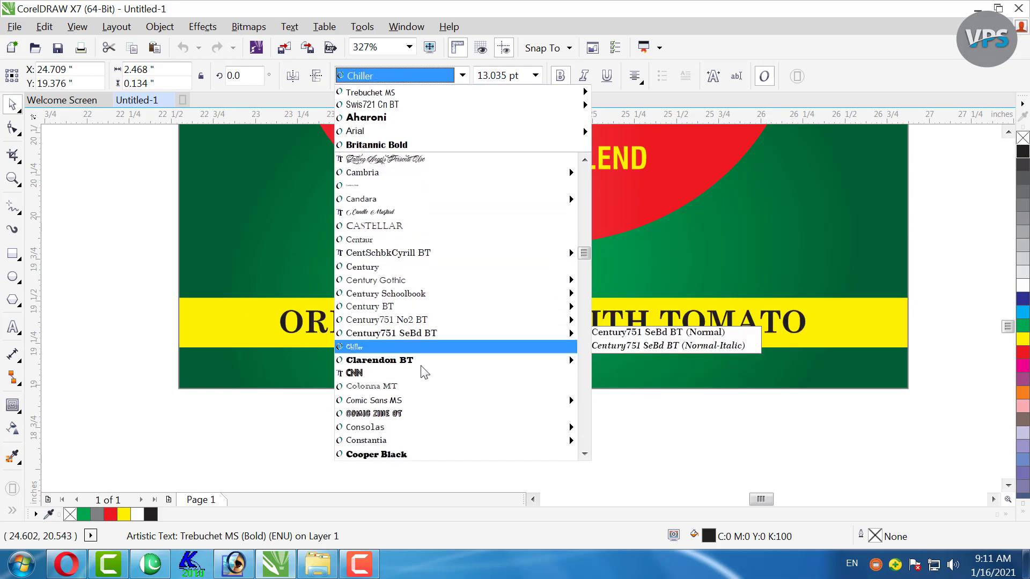
scroll(422, 418, "down", 1)
scroll(421, 446, "down", 1)
mouse_move(425, 429)
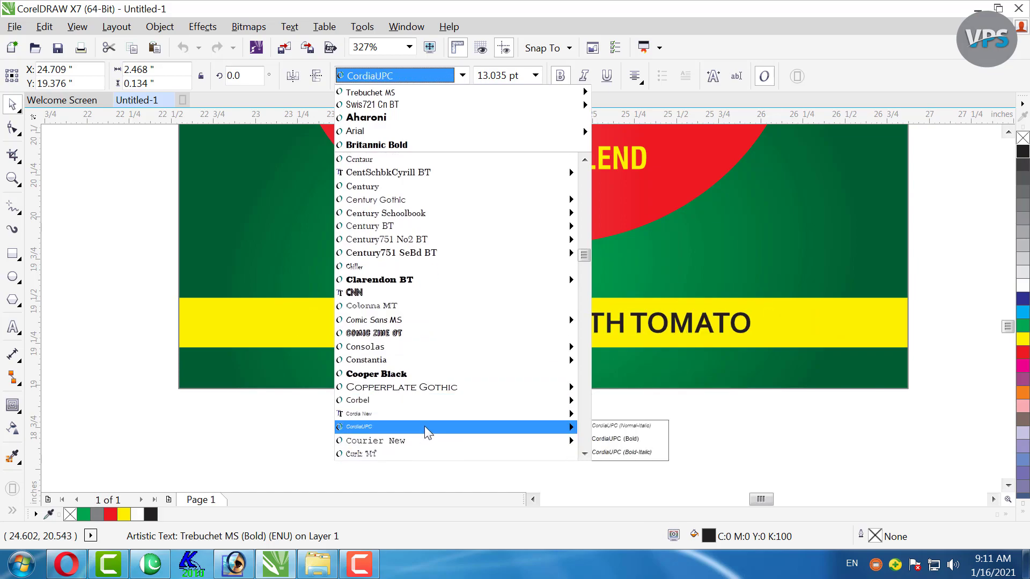
scroll(427, 431, "down", 2)
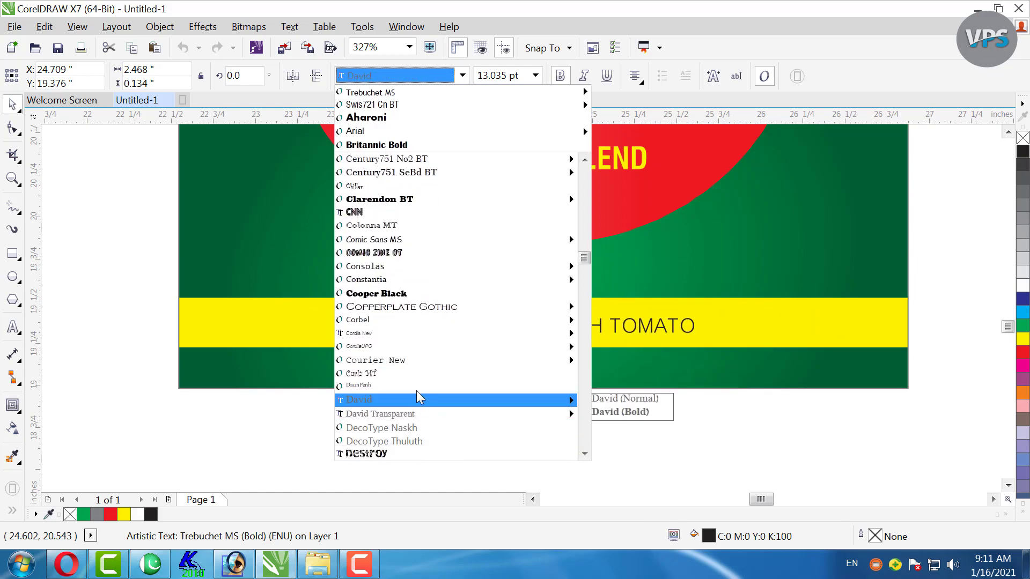
scroll(421, 388, "down", 5)
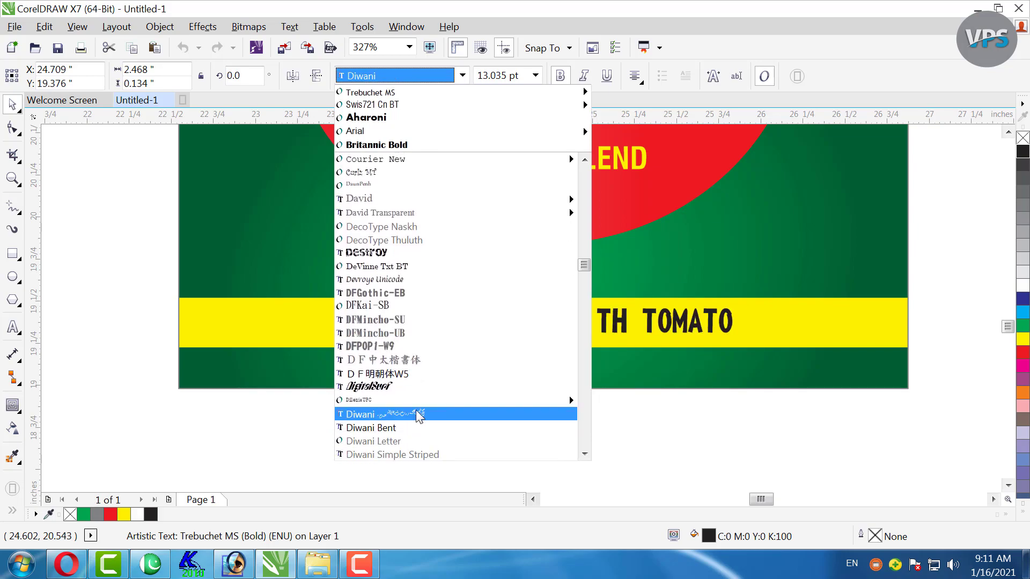
scroll(421, 404, "down", 1)
scroll(419, 403, "down", 5)
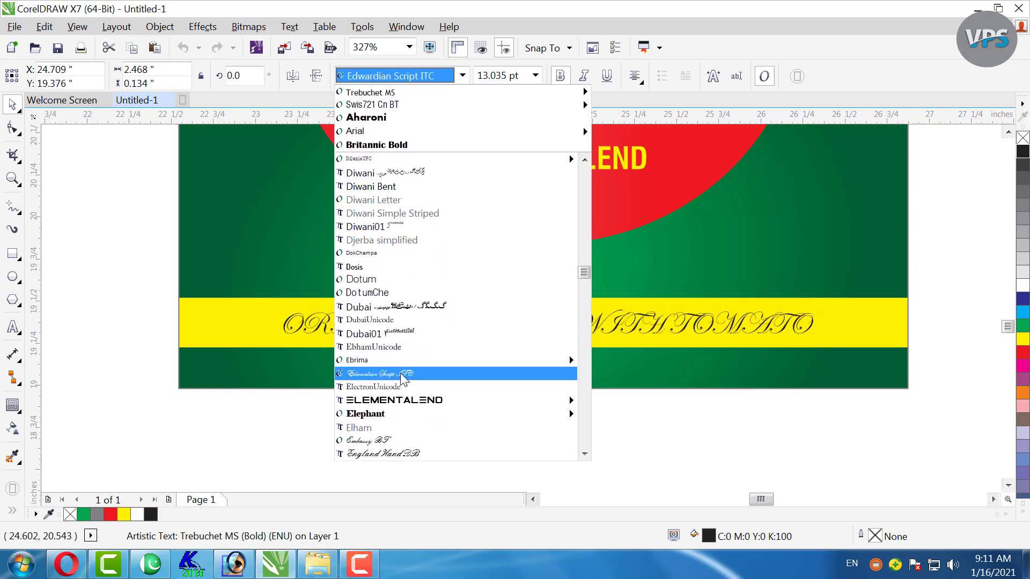
scroll(403, 379, "down", 1)
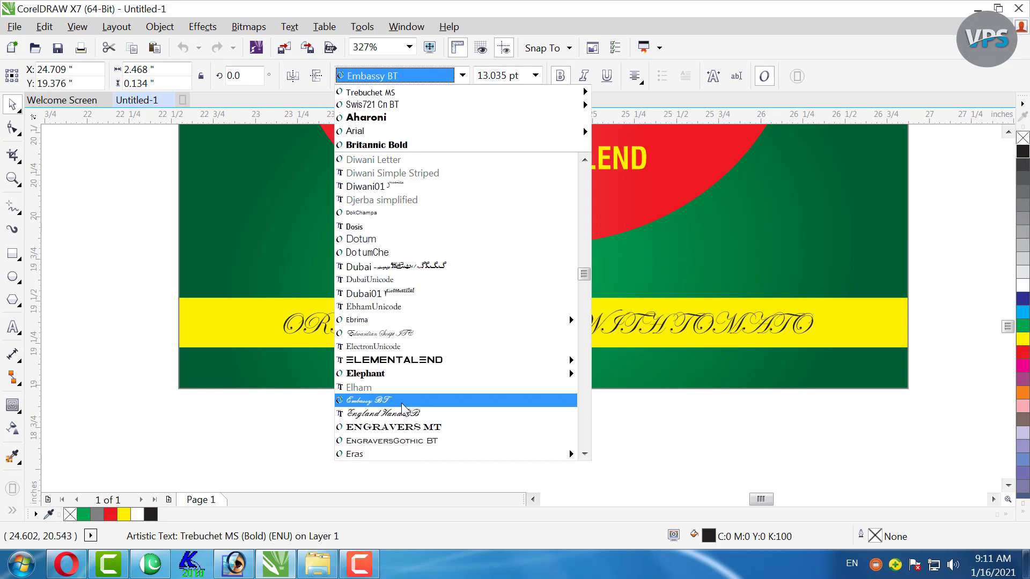
scroll(402, 412, "down", 3)
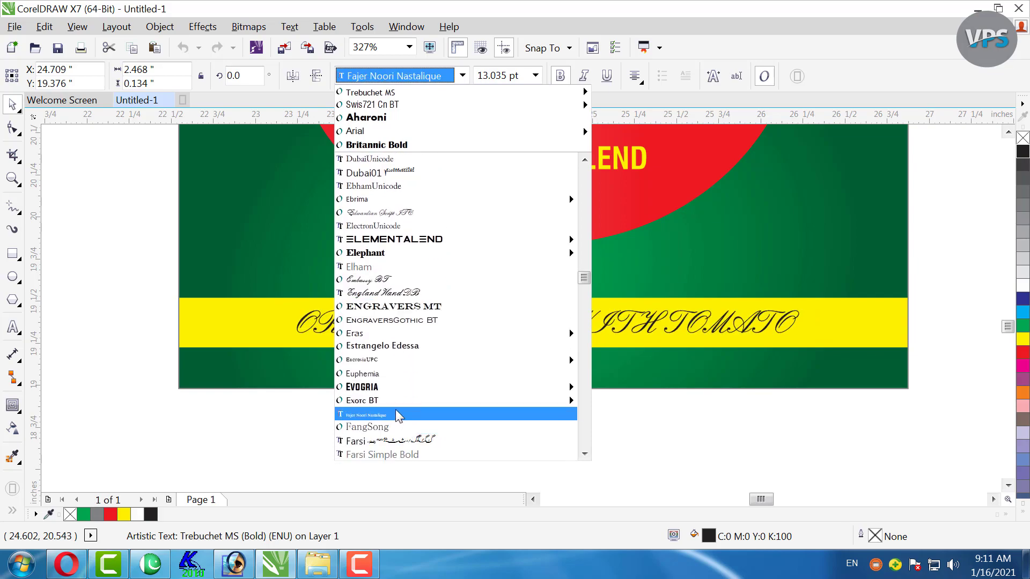
scroll(400, 416, "down", 2)
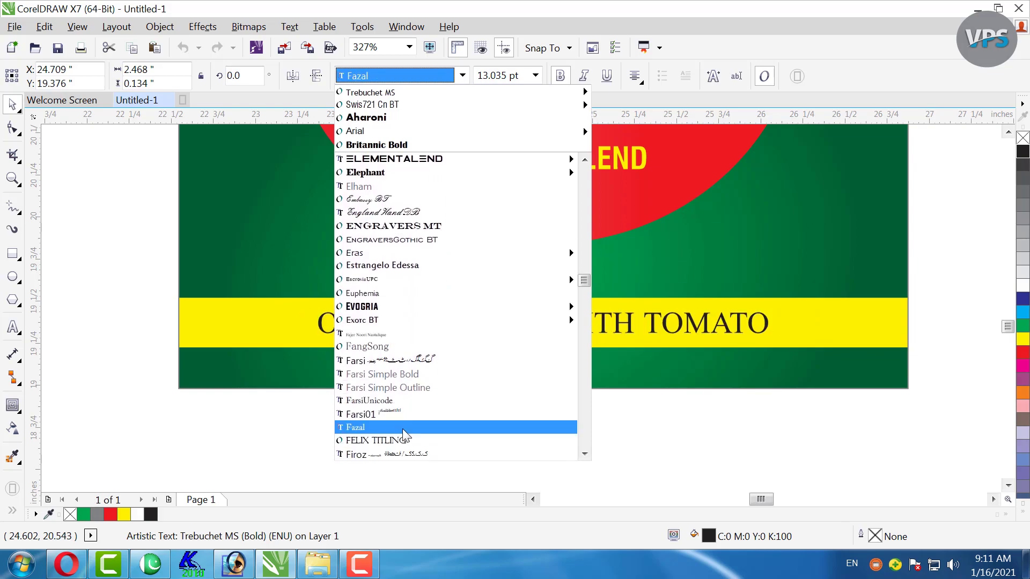
left_click(404, 429)
Change the font of the yellow band's tagline text to Forte.
scroll(456, 365, "down", 2)
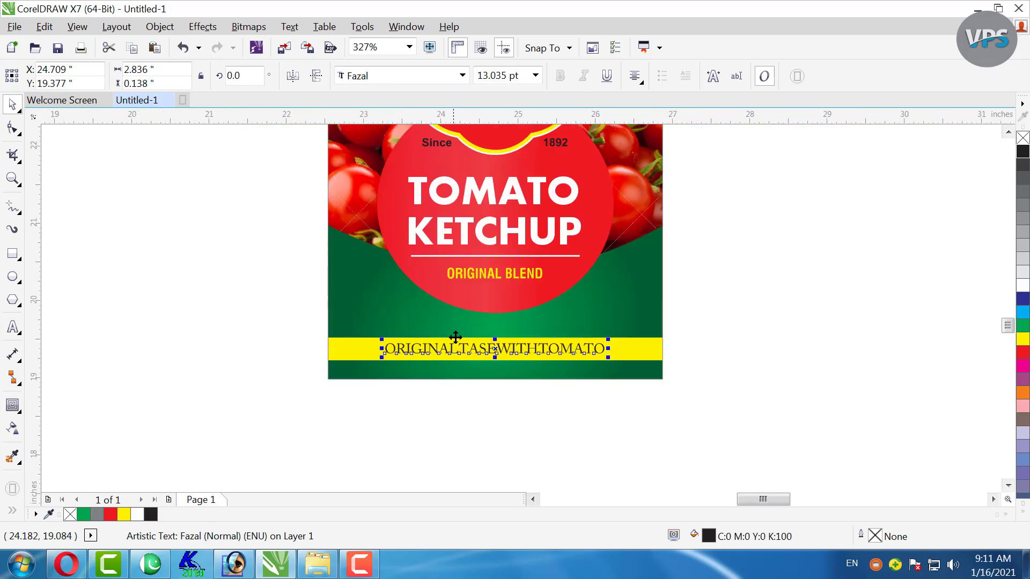
left_click(462, 76)
scroll(453, 365, "down", 3)
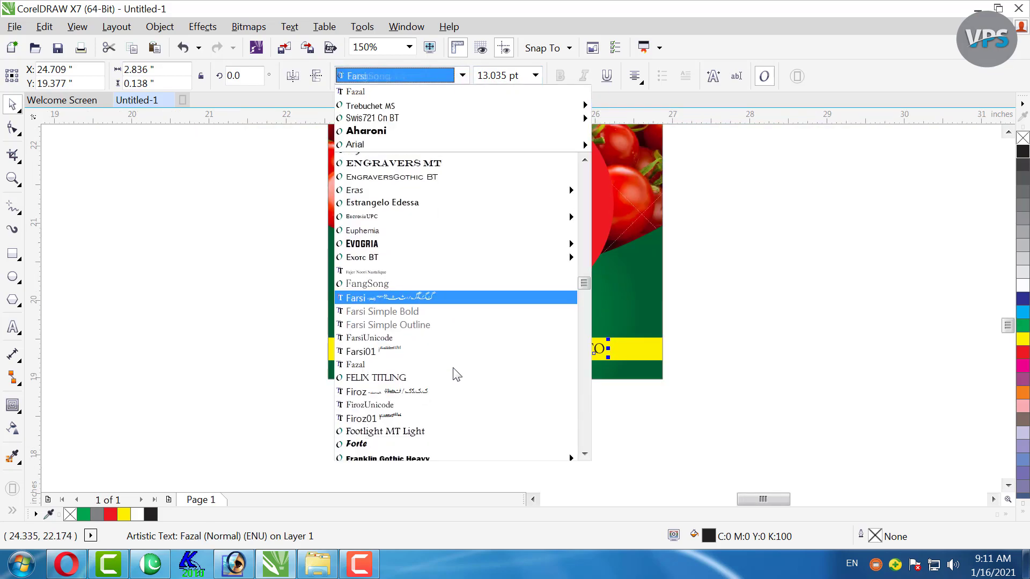
left_click(451, 346)
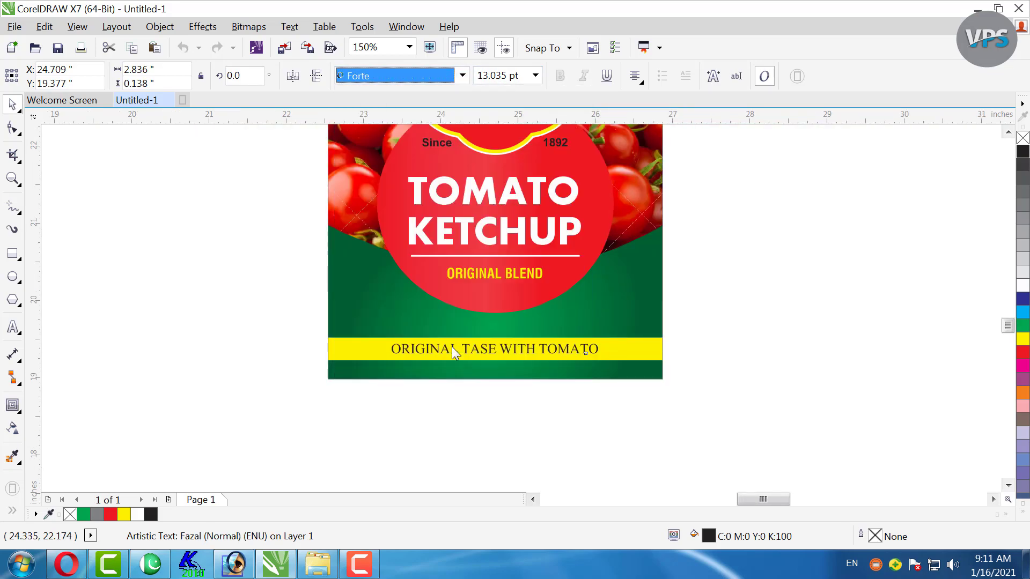
left_click(493, 436)
Scale the tagline down about its centre to about 12.2 pt and centre it horizontally on the sachet rectangle.
left_click_drag(677, 300, 355, 395)
left_click(506, 350)
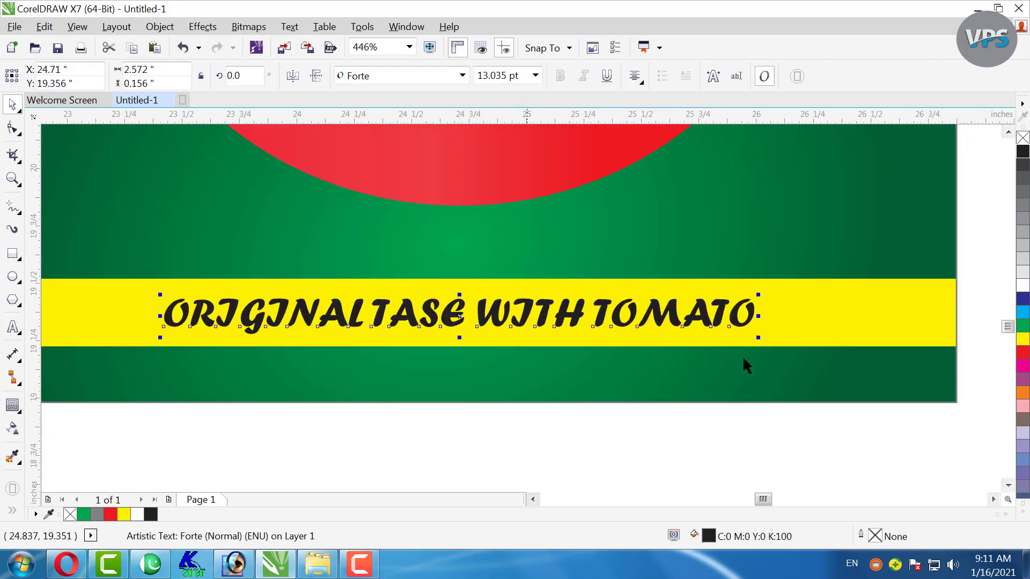
left_click_drag(757, 341, 740, 338)
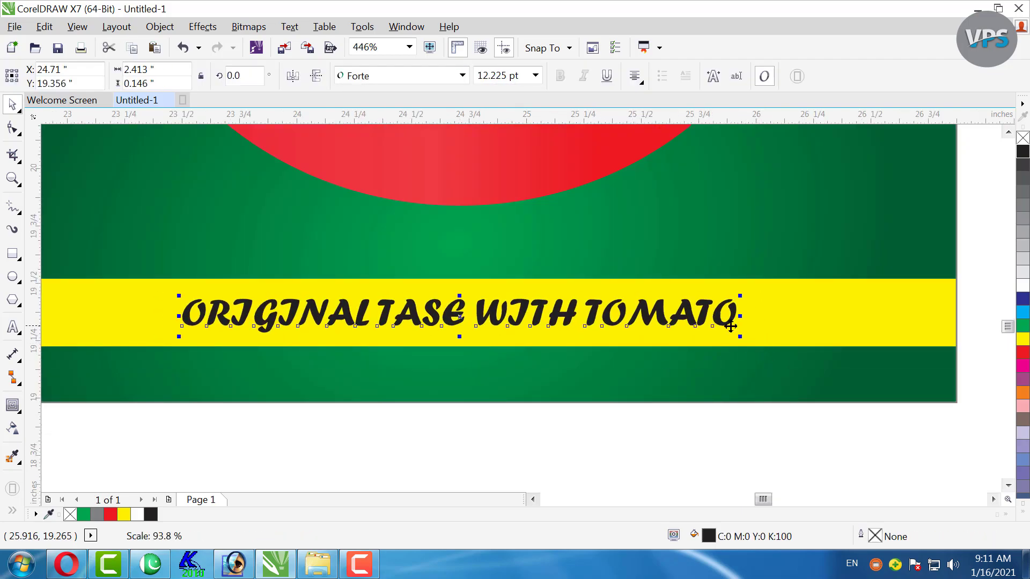
left_click(777, 325, "shift")
key("c")
Examine the whole sachet design, checking the label texts, tomato photo and yellow tagline band.
scroll(691, 339, "down", 4)
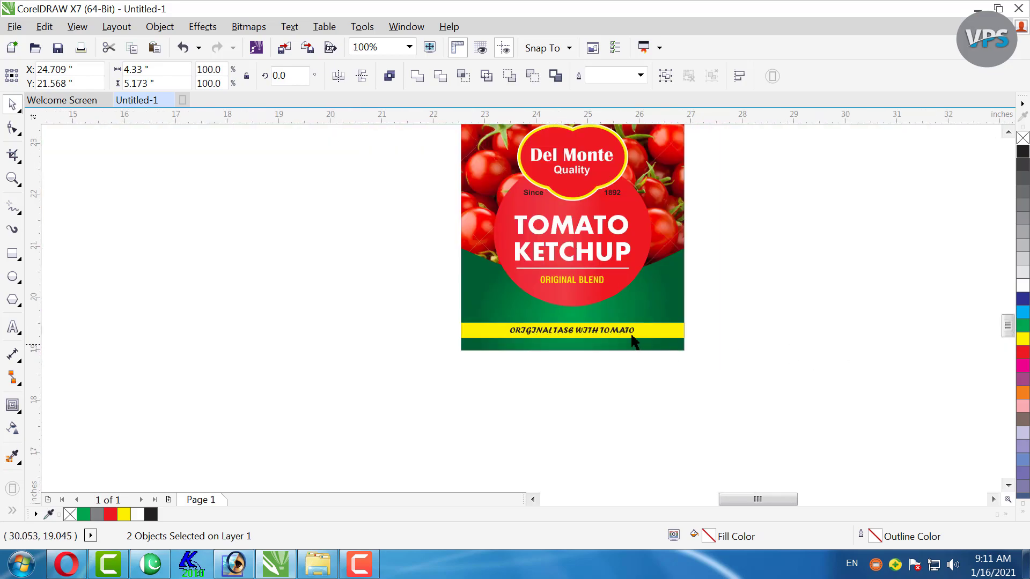
left_click(548, 352)
key("F4")
scroll(393, 253, "down", 2)
key("F2")
left_click_drag(600, 184, 313, 427)
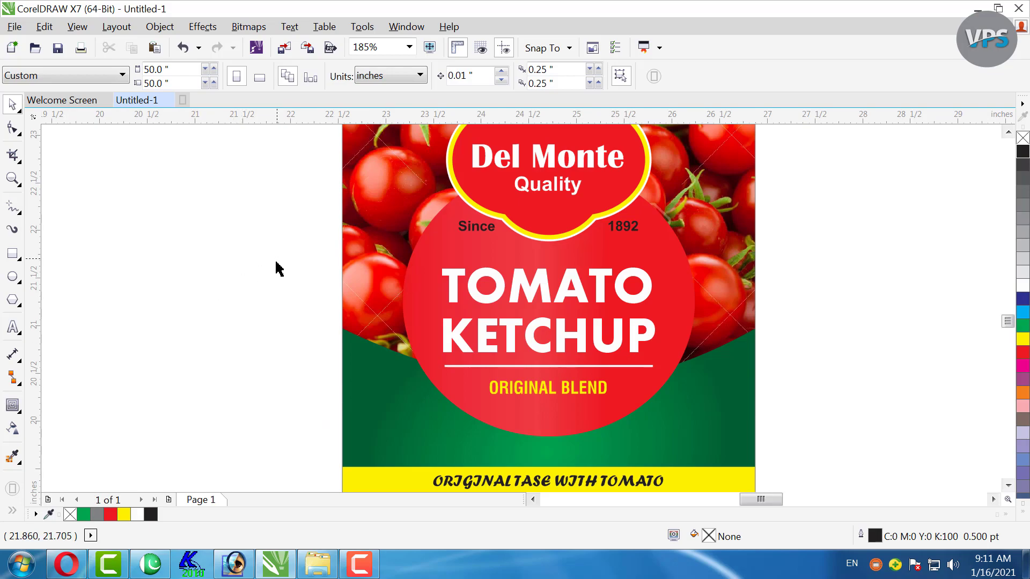
scroll(682, 358, "down", 2)
scroll(639, 352, "down", 2)
scroll(609, 248, "down", 3)
left_click_drag(602, 247, 459, 361)
Set the outline width of the sachet's PowerClip rectangle to None and deselect it.
left_click(583, 220)
left_click(708, 75)
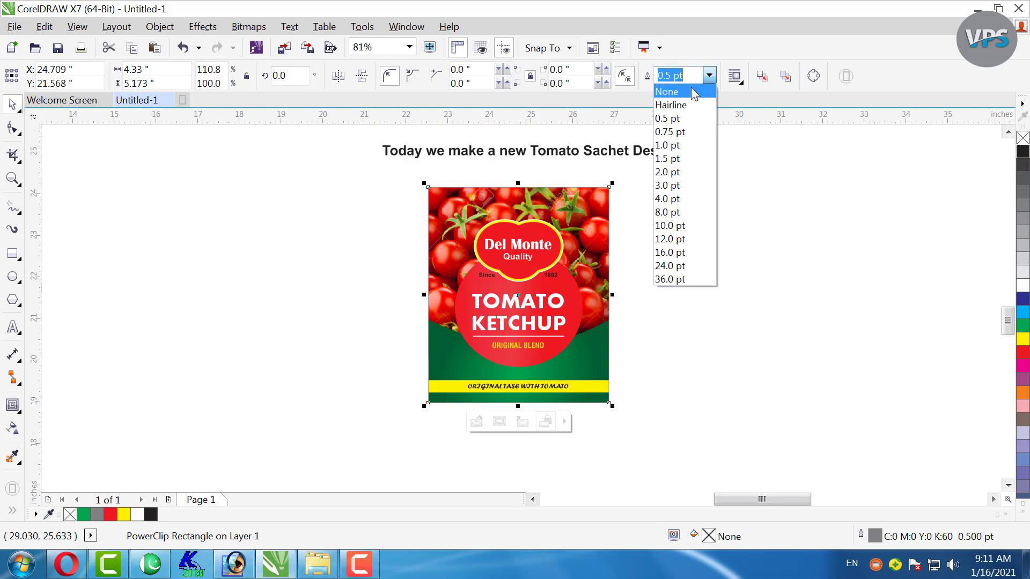
left_click(692, 91)
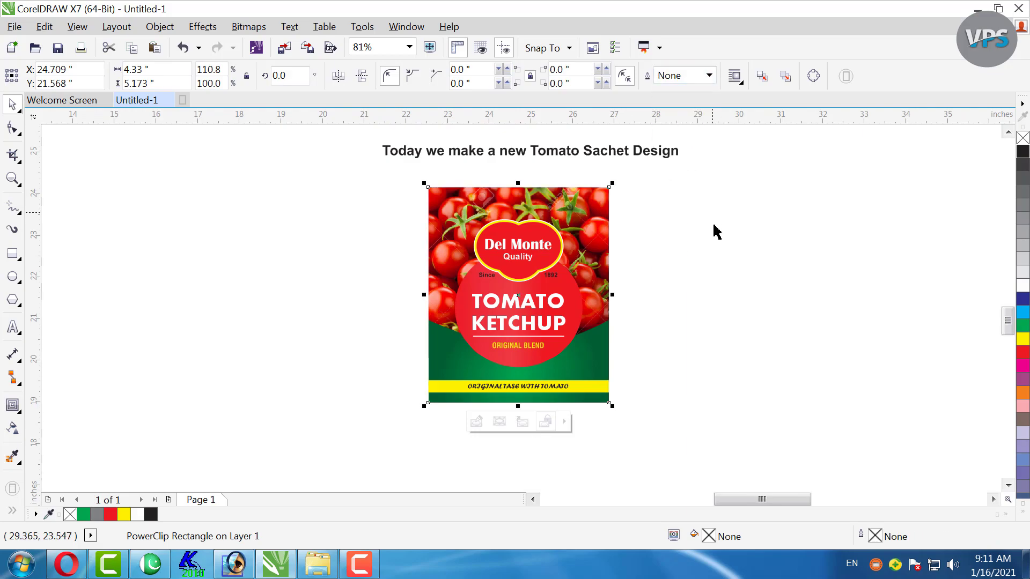
left_click(709, 277)
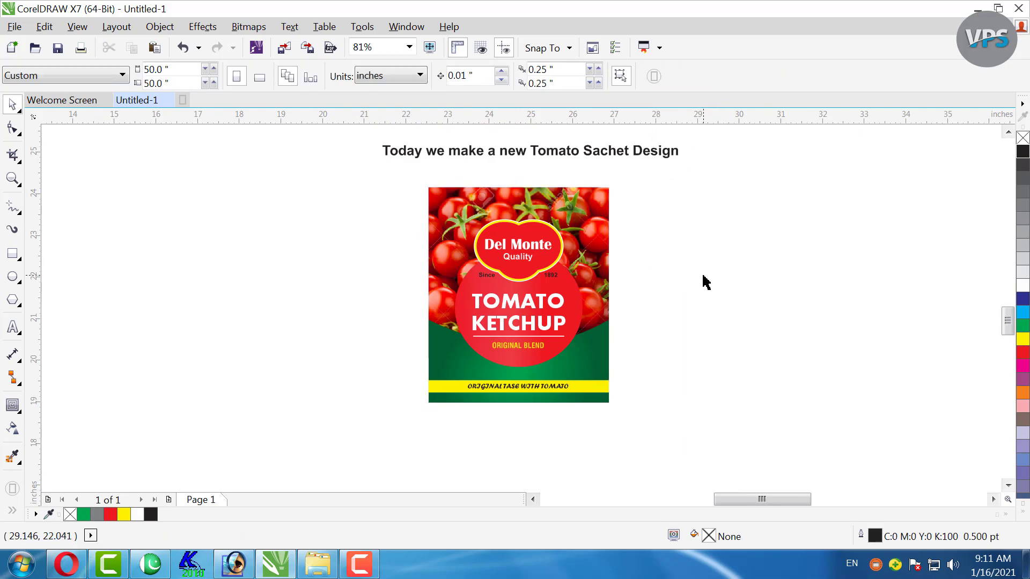
scroll(609, 361, "up", 2)
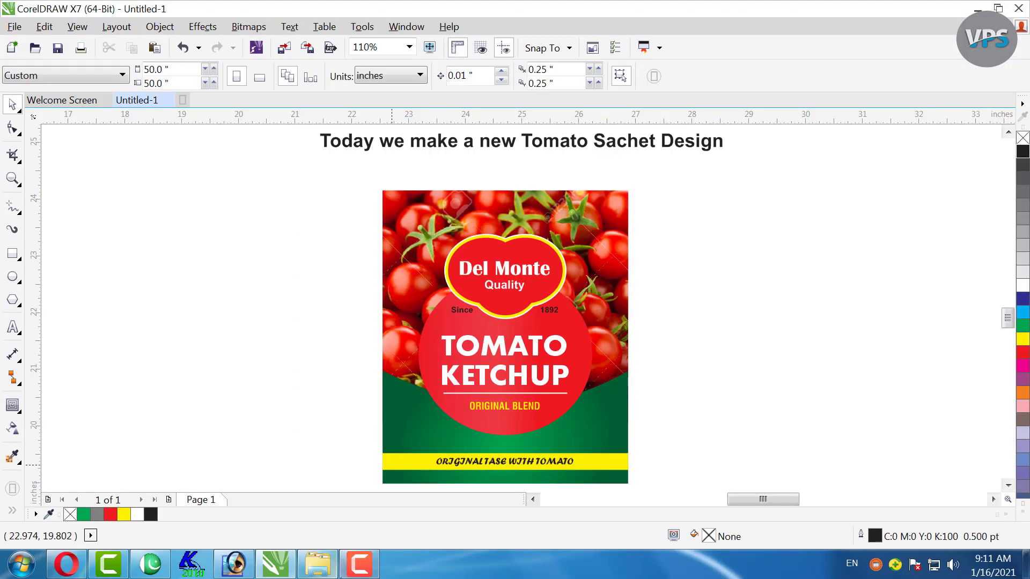
left_click(360, 564)
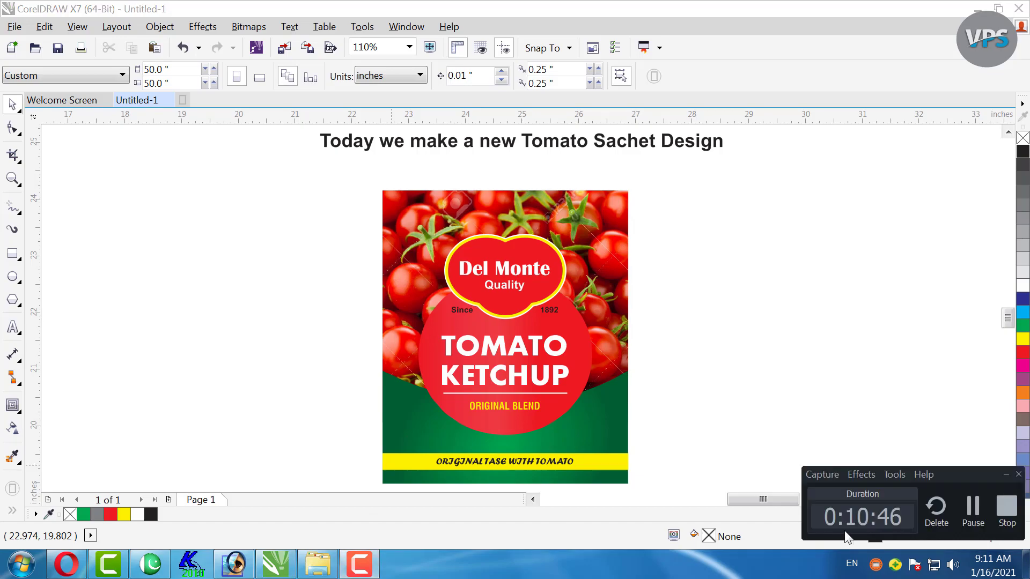